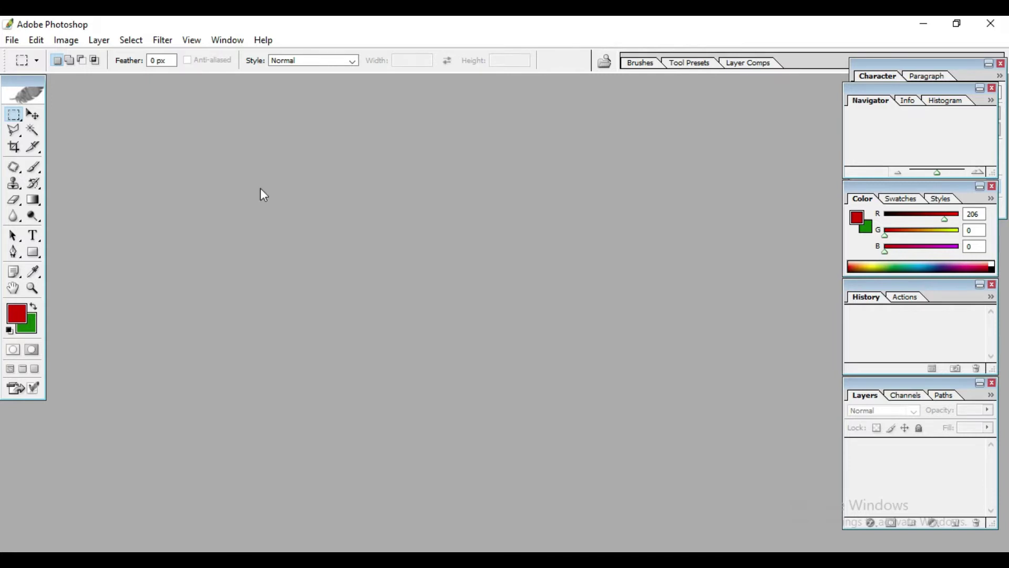
# - Get the Open file dialog showing again after a cancelled first attempt
pyautogui.click(12, 40)
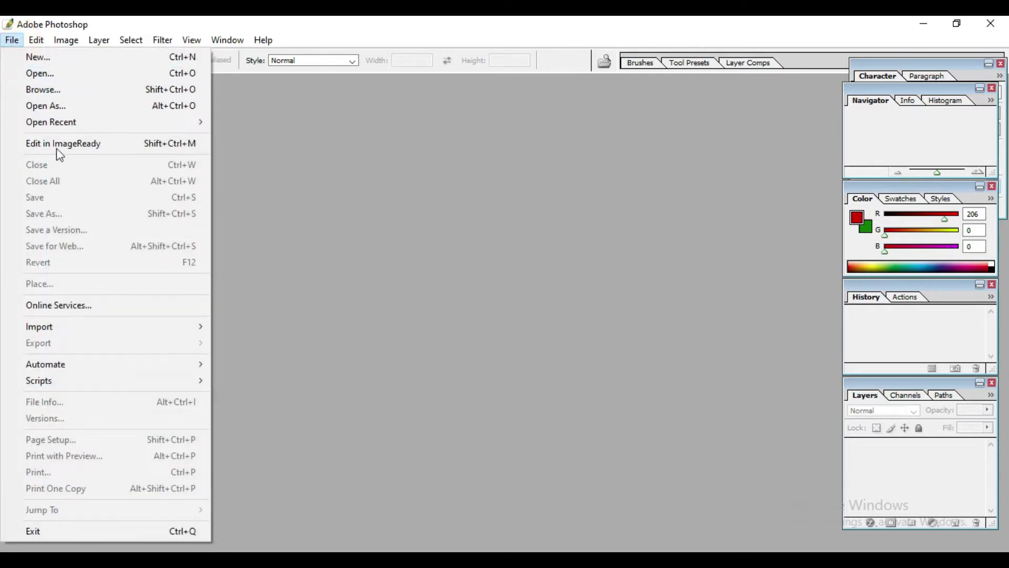
pyautogui.click(56, 75)
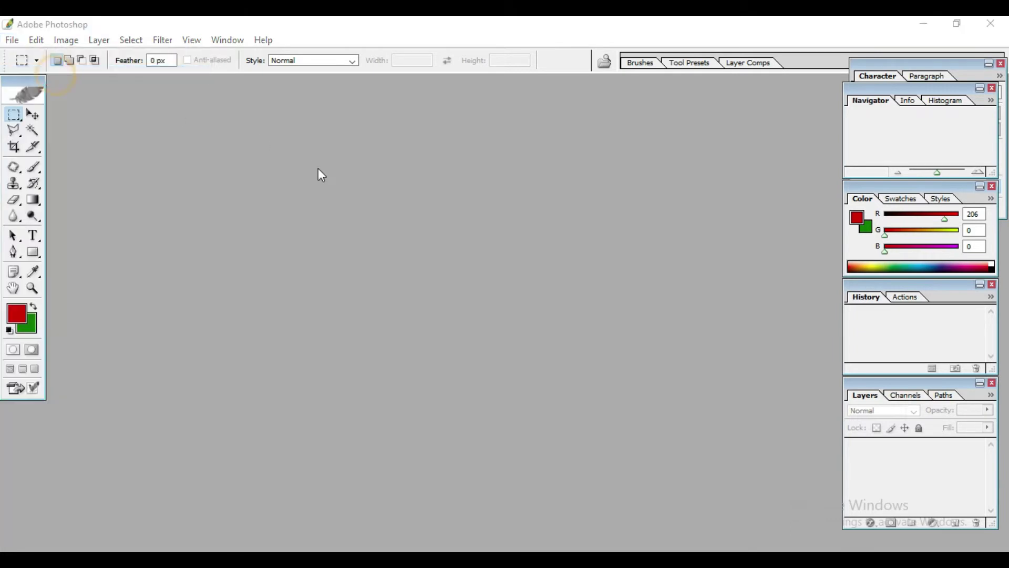
pyautogui.click(506, 381)
pyautogui.click(12, 40)
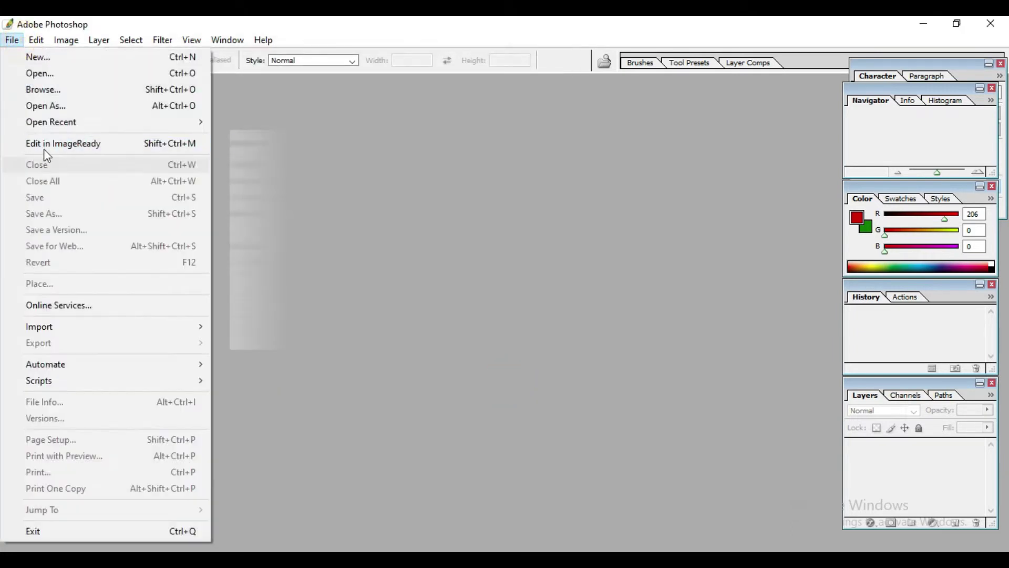
pyautogui.click(39, 73)
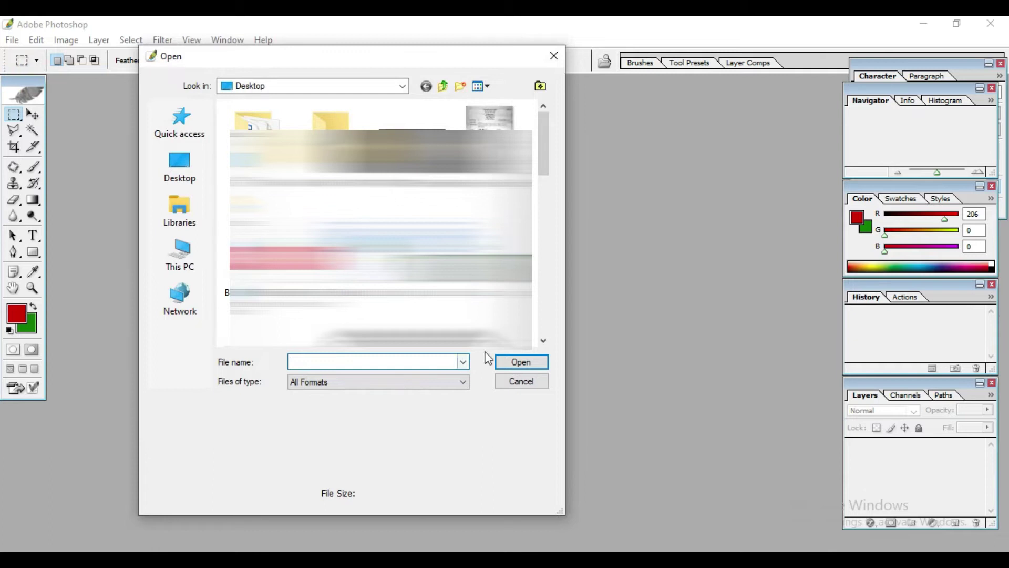
pyautogui.click(536, 382)
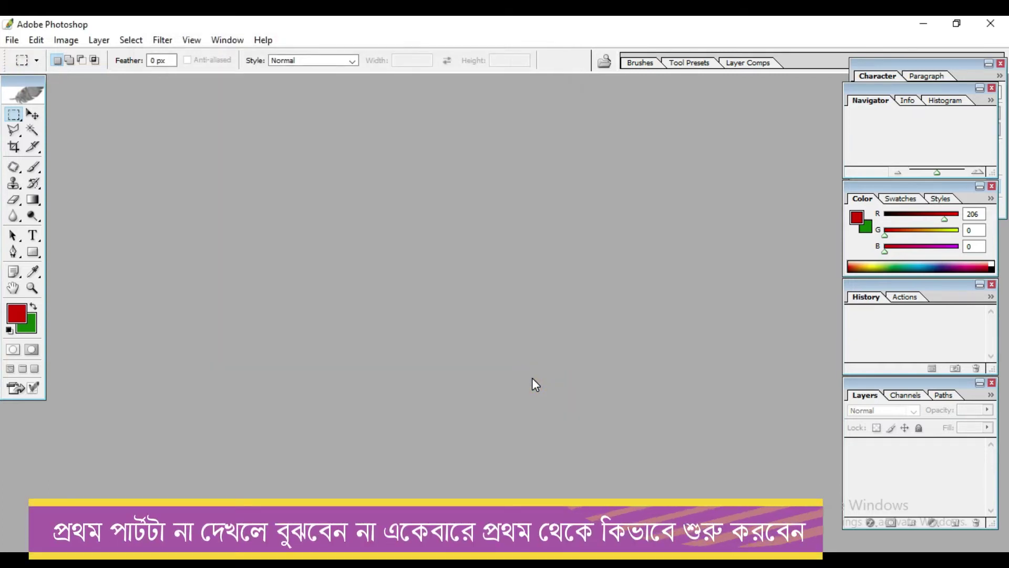
pyautogui.click(11, 40)
pyautogui.click(42, 74)
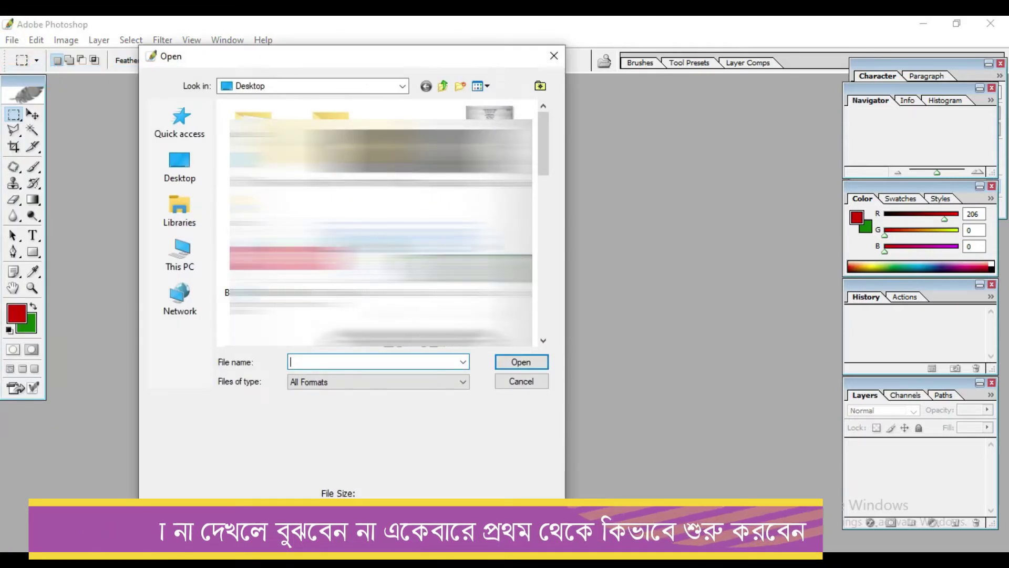
# - Open Compnay Co.jpg from the Desktop by mistake, then close it
pyautogui.scroll(-3, 379, 221)
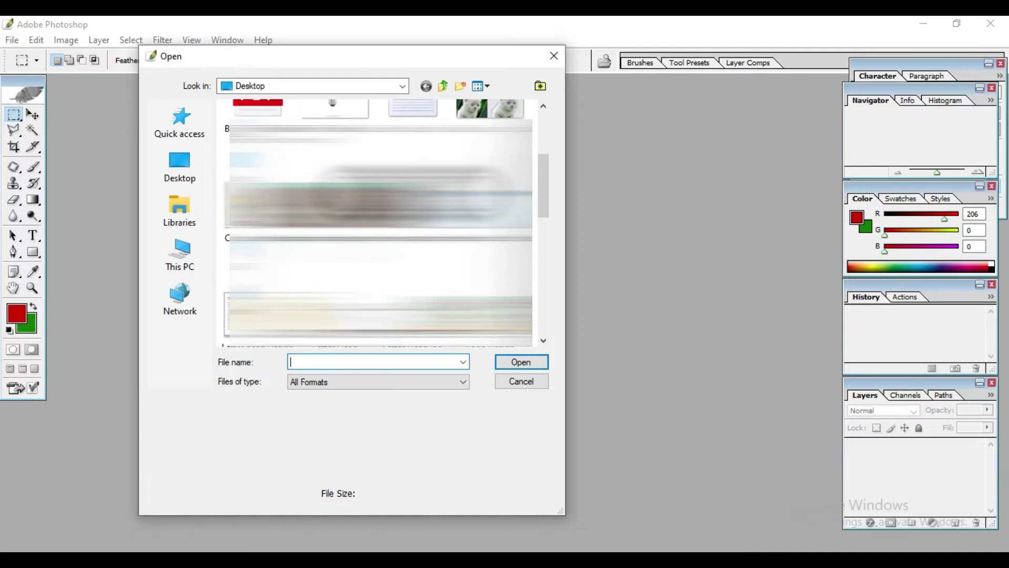
pyautogui.click(258, 110)
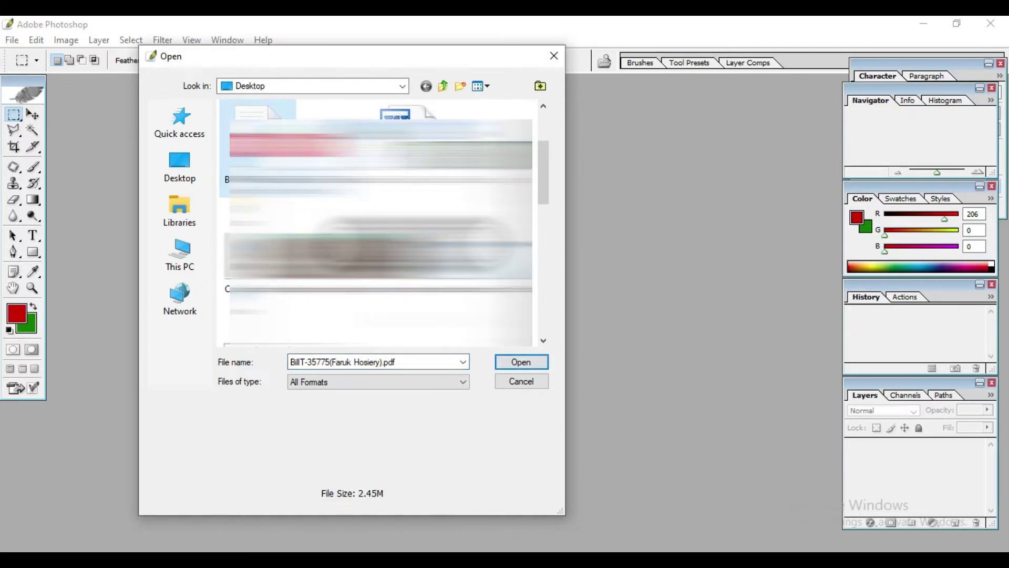
pyautogui.click(400, 111)
pyautogui.click(521, 362)
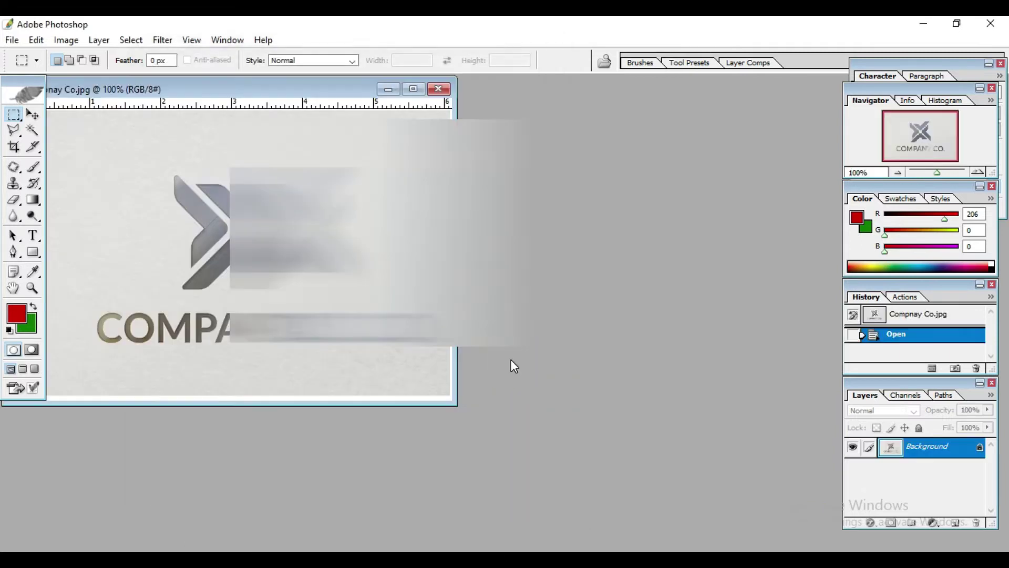
pyautogui.click(439, 89)
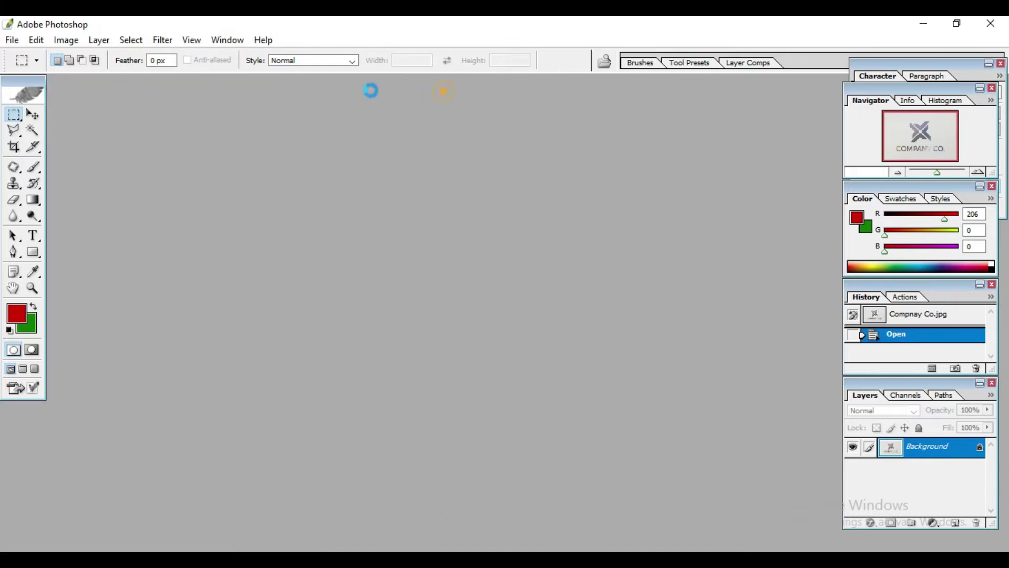
# - Open BC Print.jpg from the Desktop, accepting its embedded colour profile
pyautogui.click(12, 40)
pyautogui.click(50, 74)
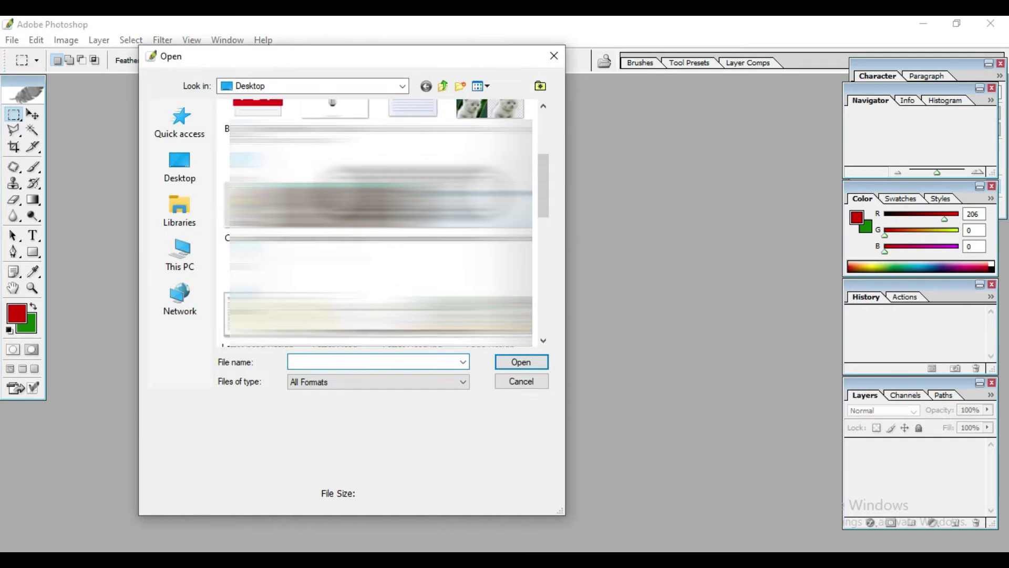
pyautogui.scroll(3, 379, 221)
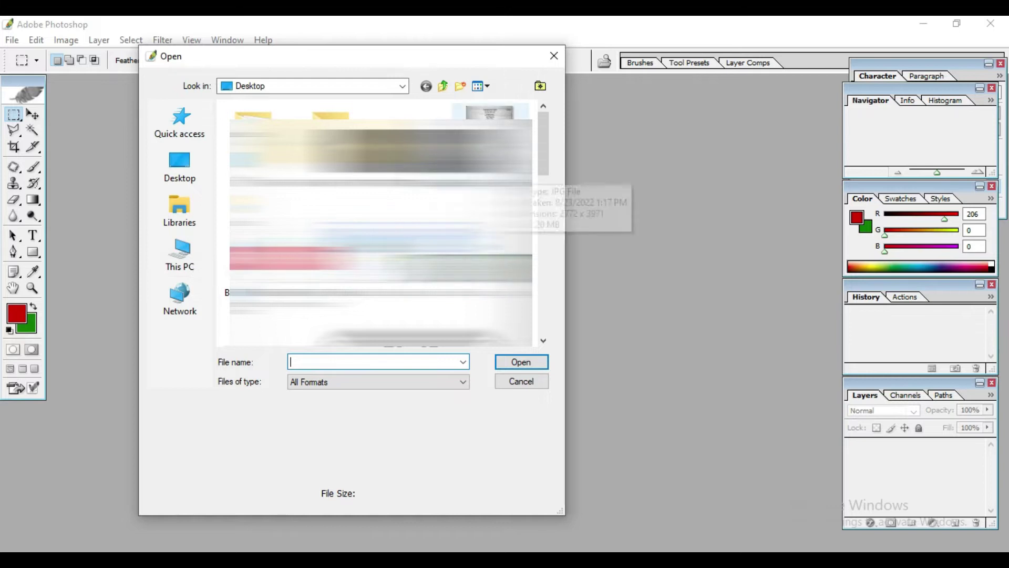
pyautogui.click(490, 111)
pyautogui.click(521, 362)
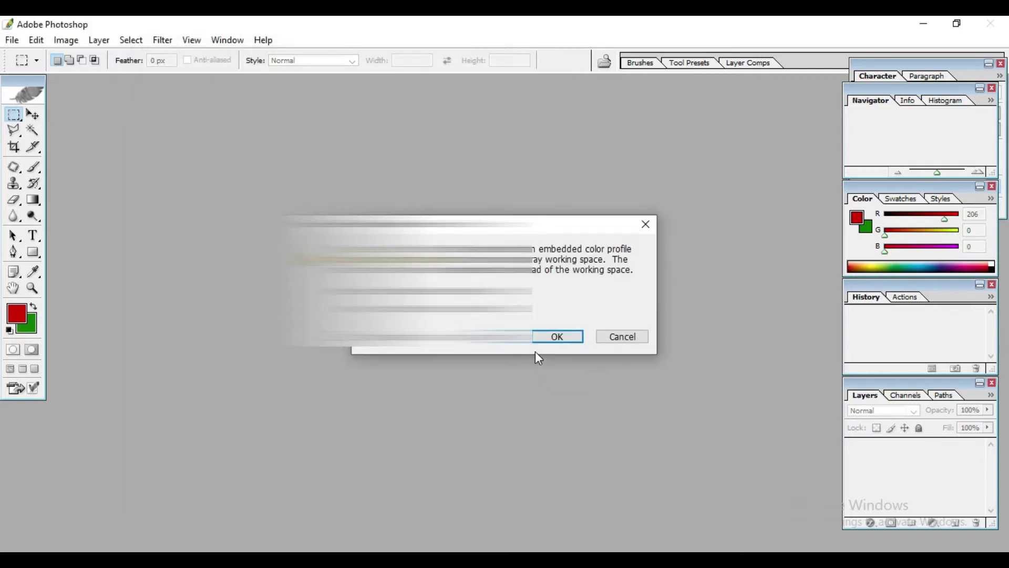
pyautogui.click(558, 338)
pyautogui.doubleClick(238, 93)
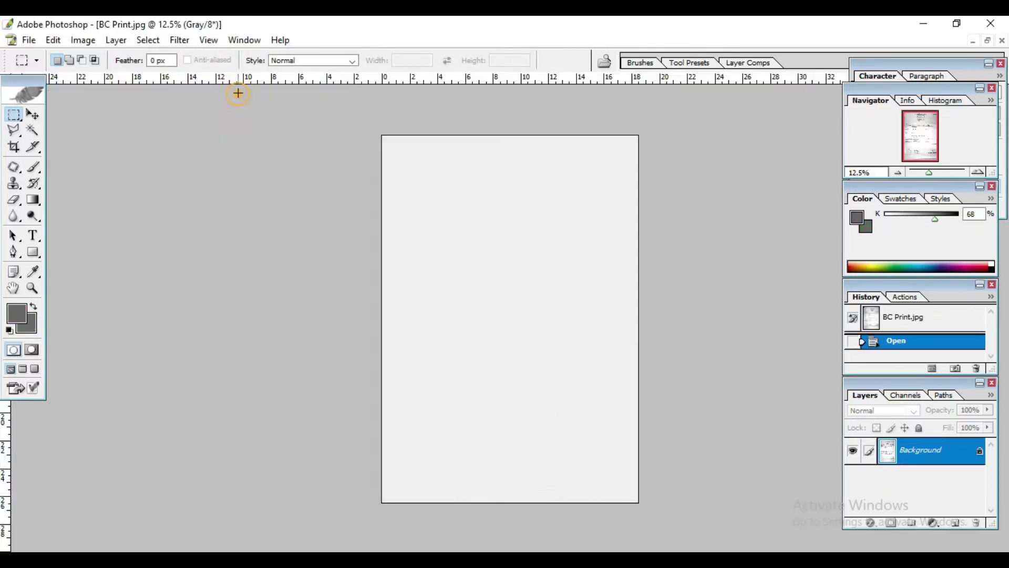
pyautogui.click(29, 40)
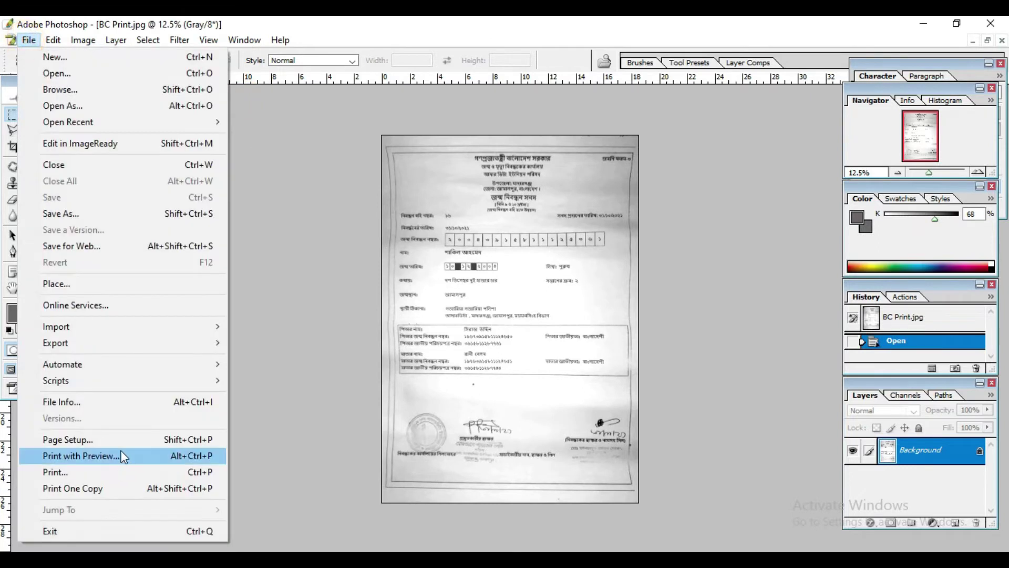
pyautogui.moveTo(56, 327)
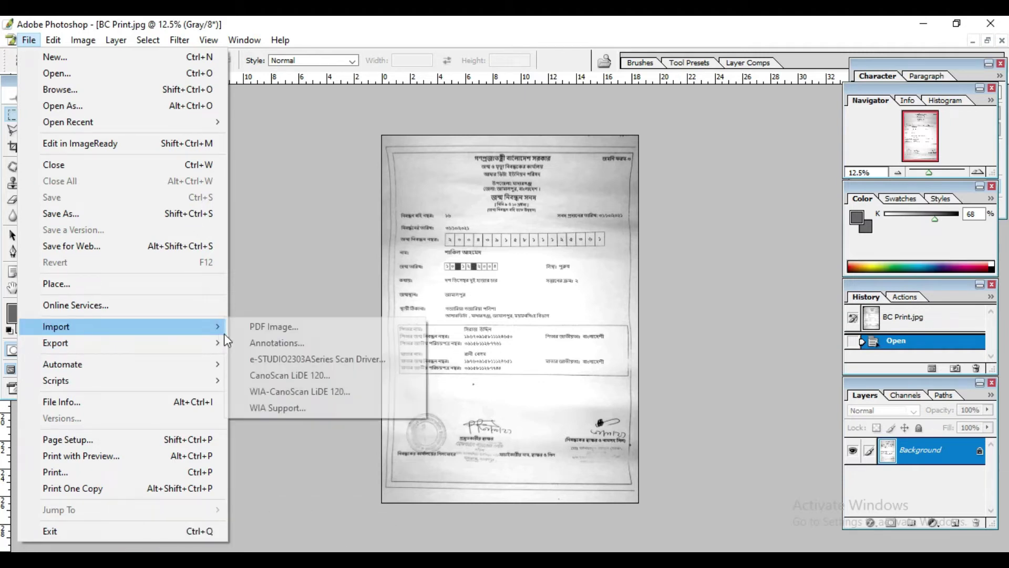
pyautogui.click(293, 376)
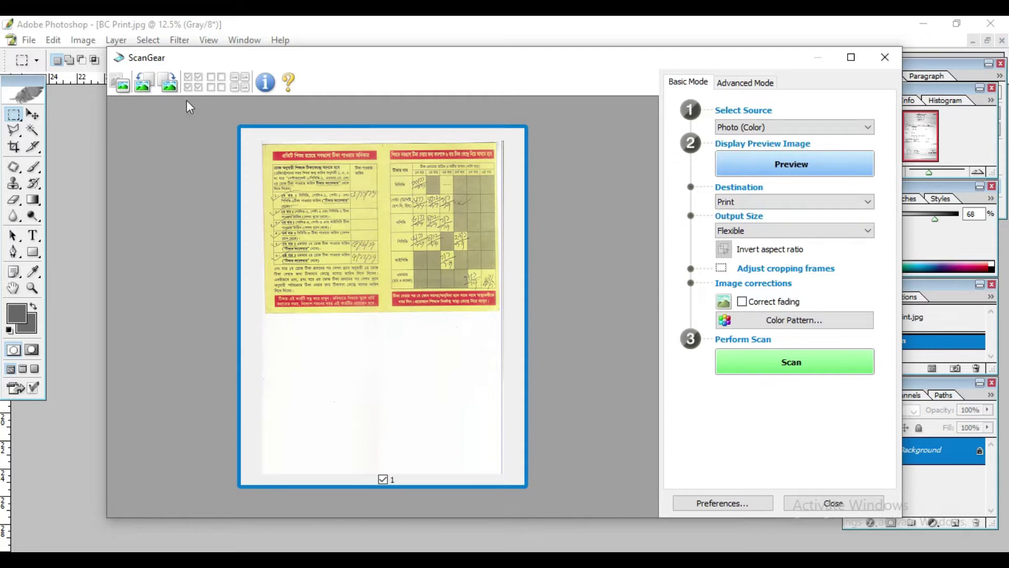
pyautogui.click(540, 72)
pyautogui.click(819, 506)
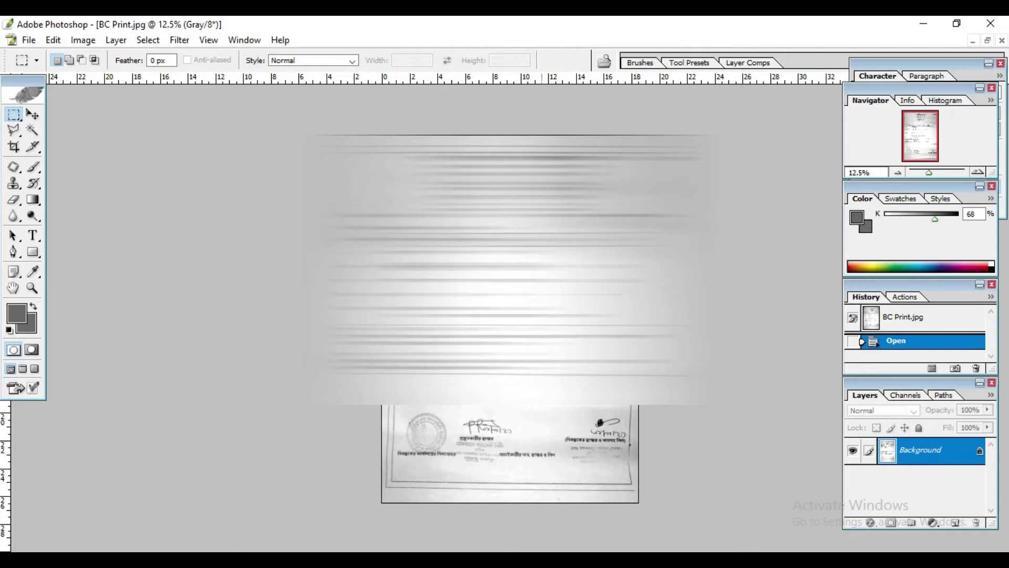
pyautogui.hotkey('ctrl', '+')
pyautogui.hotkey('ctrl', '+')
pyautogui.hotkey('ctrl', '+')
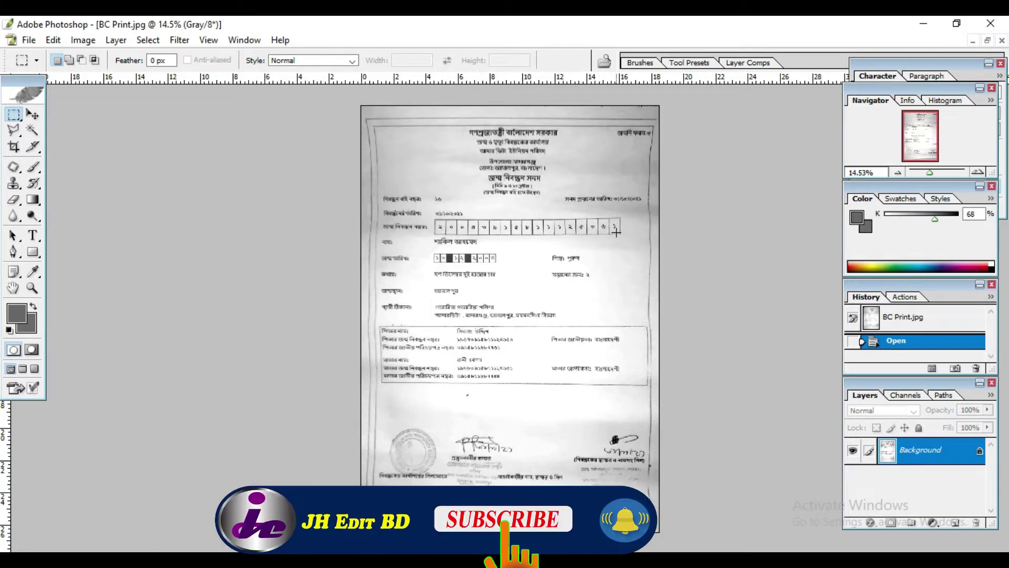
pyautogui.click(551, 278)
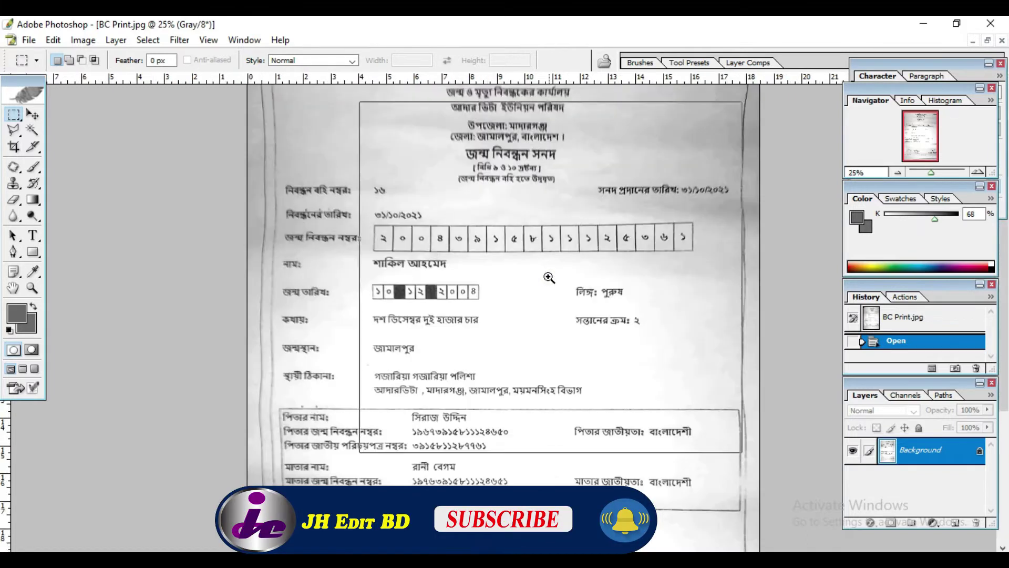
pyautogui.click(541, 270)
pyautogui.scroll(-5, 427, 265)
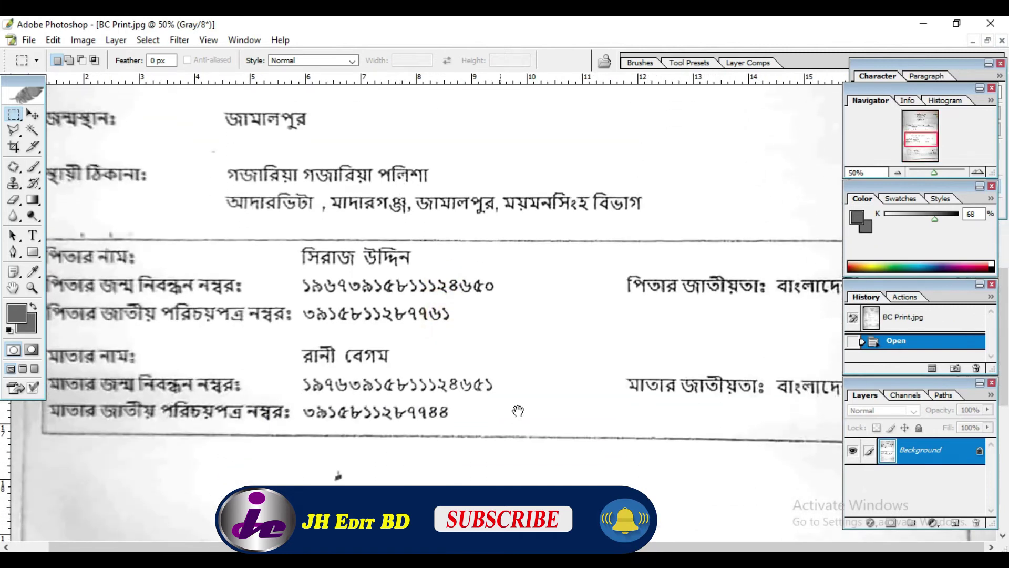
pyautogui.hotkey('ctrl', '0')
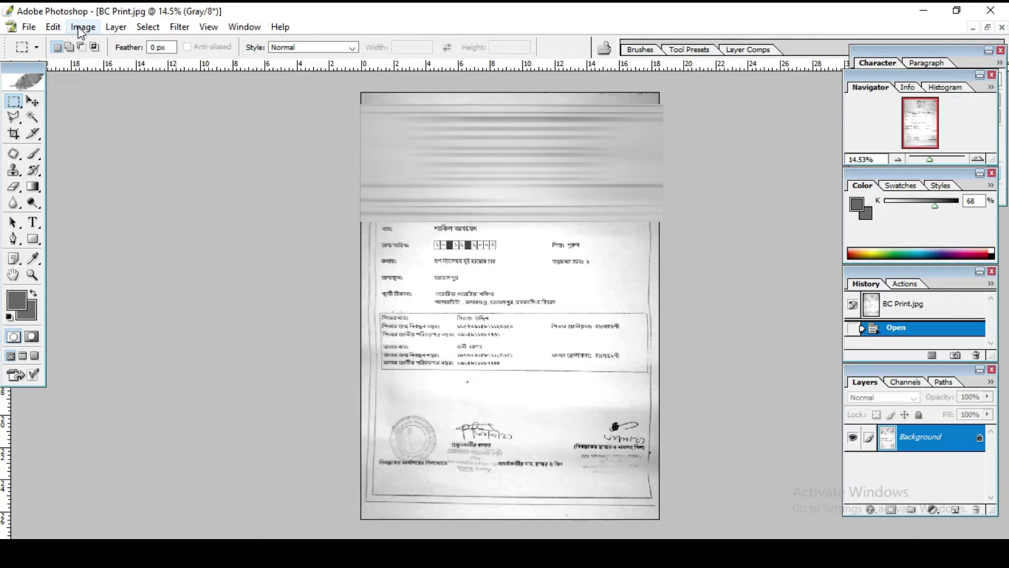
# - Apply Levels with the white point pulled in, midtones lifted and output black raised to whiten the scan
pyautogui.click(78, 26)
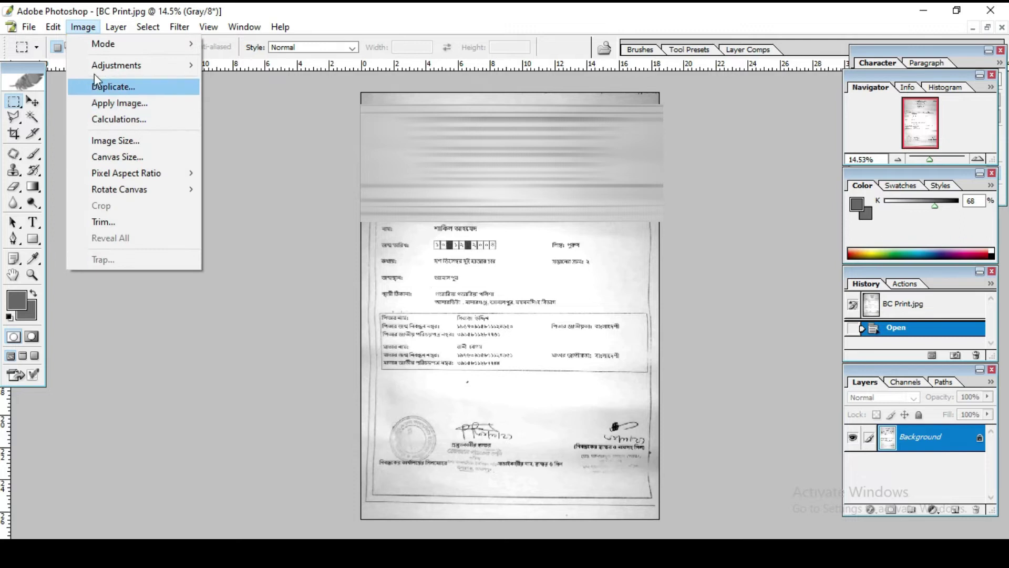
pyautogui.moveTo(116, 65)
pyautogui.click(245, 64)
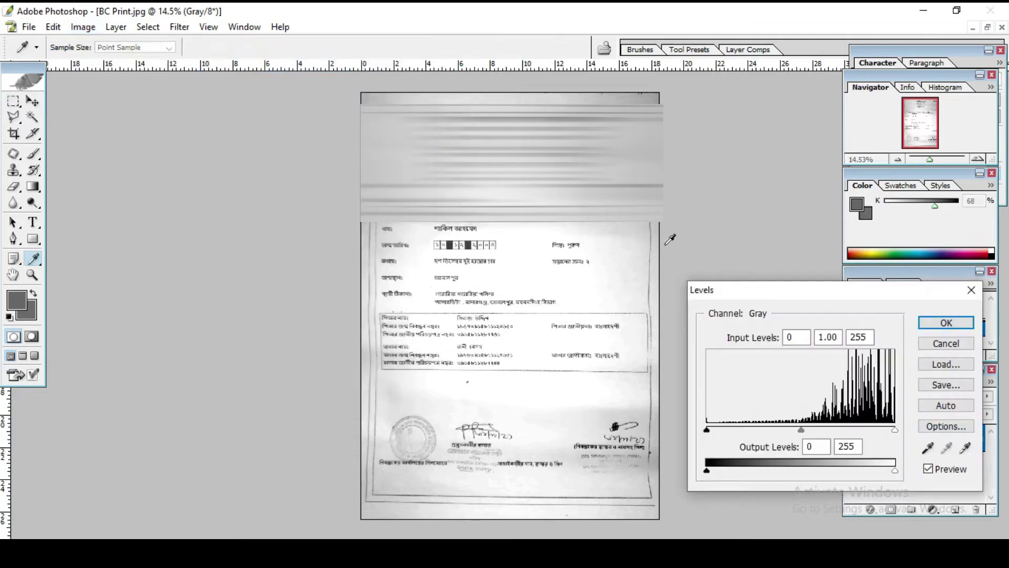
pyautogui.moveTo(895, 430)
pyautogui.mouseDown()
pyautogui.moveTo(842, 430)
pyautogui.moveTo(892, 430)
pyautogui.mouseUp()
pyautogui.moveTo(892, 430)
pyautogui.mouseDown()
pyautogui.moveTo(837, 430)
pyautogui.moveTo(892, 429)
pyautogui.moveTo(869, 429)
pyautogui.mouseUp()
pyautogui.moveTo(788, 430)
pyautogui.mouseDown()
pyautogui.moveTo(797, 428)
pyautogui.moveTo(786, 428)
pyautogui.mouseUp()
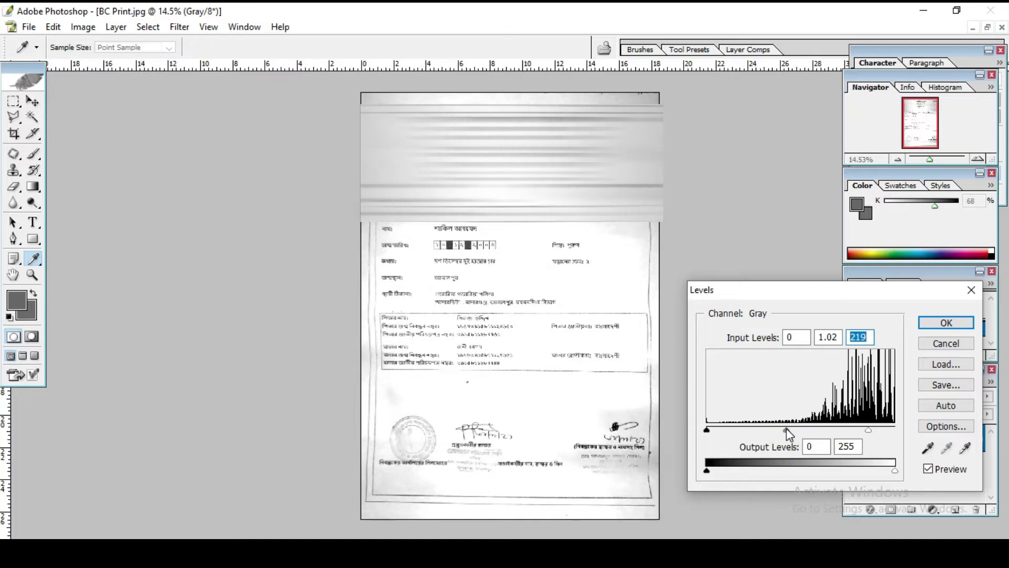
pyautogui.moveTo(895, 470)
pyautogui.mouseDown()
pyautogui.moveTo(860, 470)
pyautogui.moveTo(895, 470)
pyautogui.mouseUp()
pyautogui.moveTo(706, 470)
pyautogui.mouseDown()
pyautogui.moveTo(742, 471)
pyautogui.moveTo(725, 471)
pyautogui.mouseUp()
pyautogui.click(952, 323)
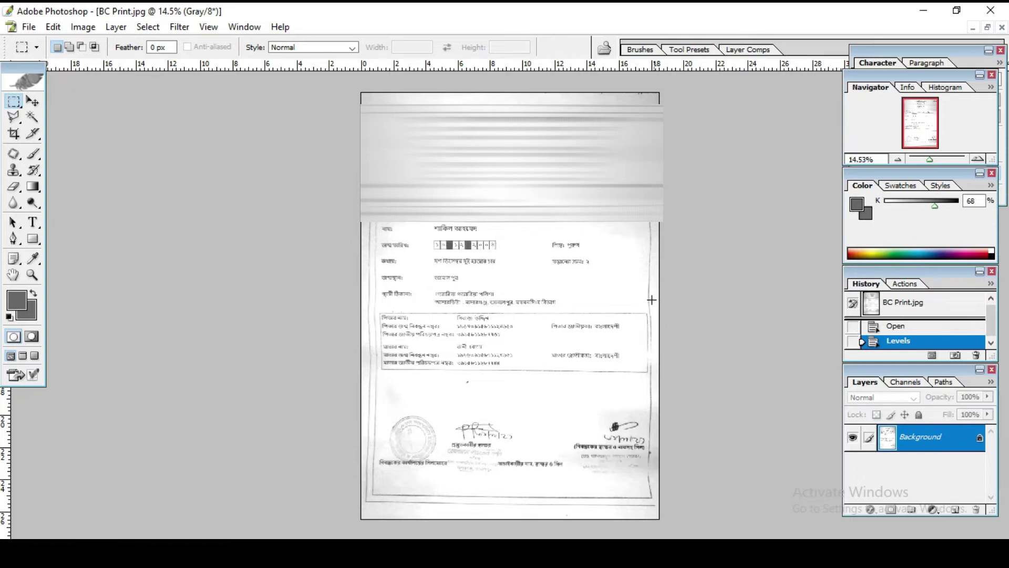
pyautogui.hotkey('ctrl', 'a')
pyautogui.hotkey('ctrl', 'd')
pyautogui.hotkey('ctrl', 'a')
pyautogui.hotkey('ctrl', 'd')
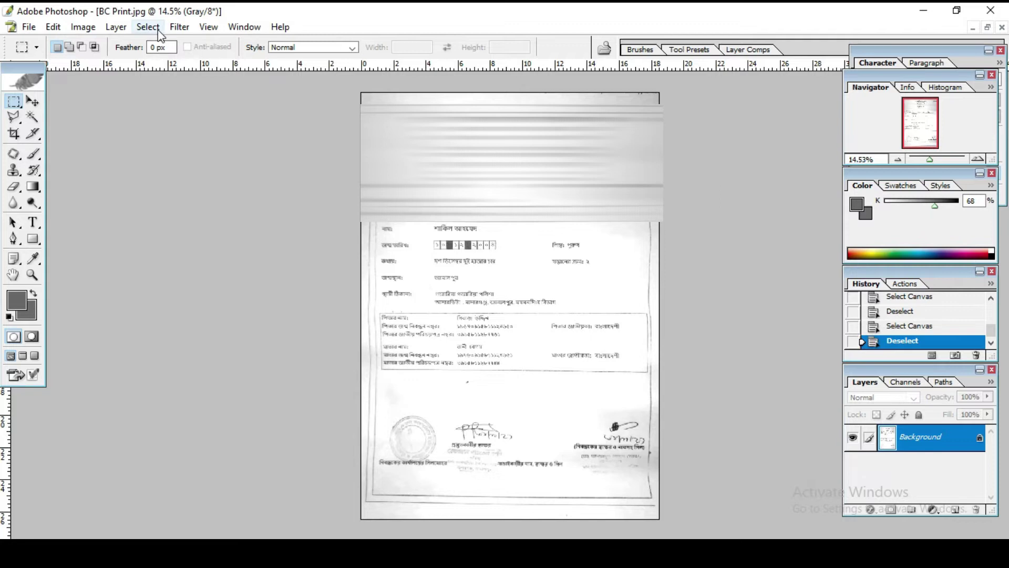
# - Select the whole canvas, after briefly dropping and reselecting it
pyautogui.click(151, 27)
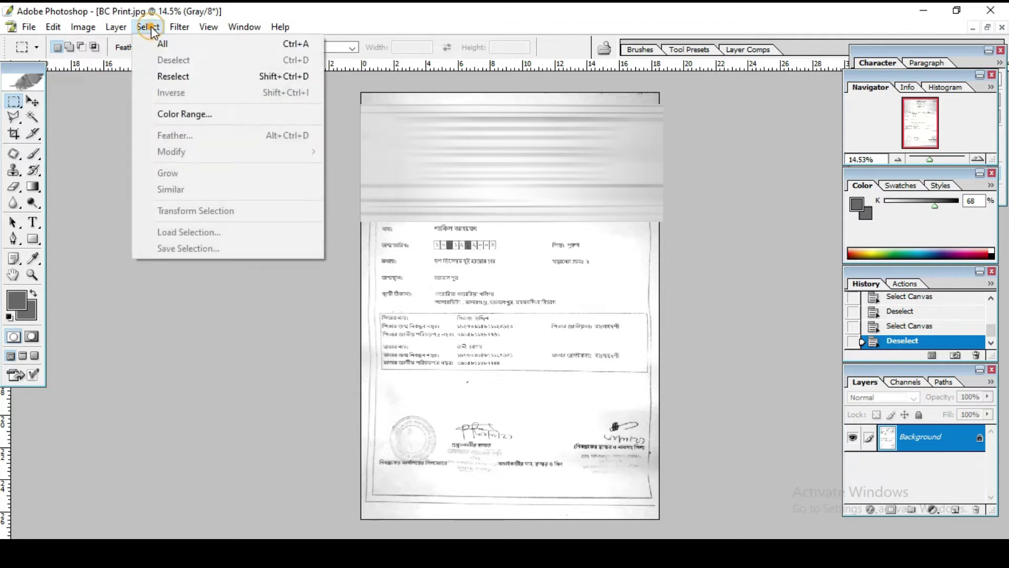
pyautogui.click(168, 41)
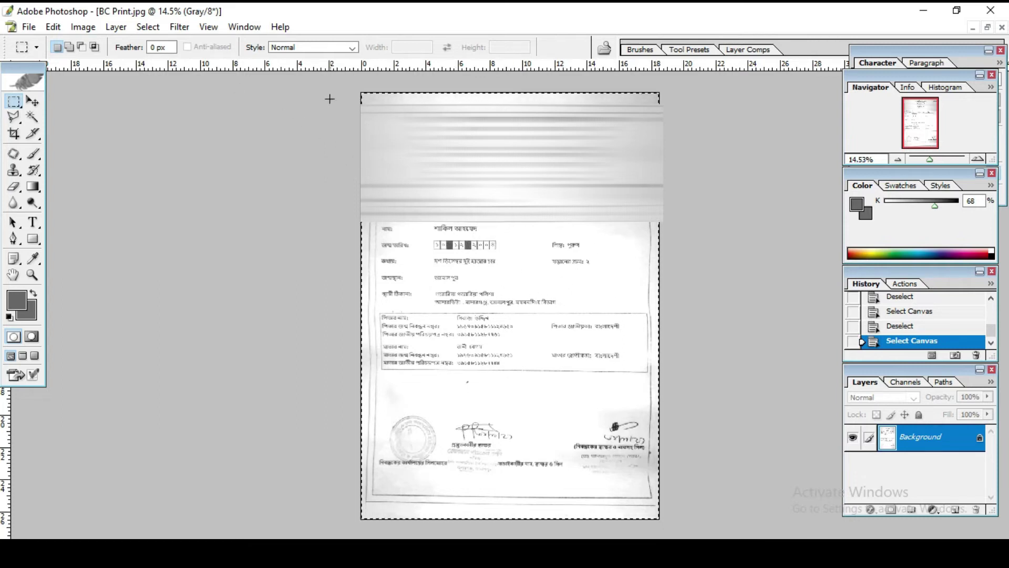
pyautogui.click(147, 27)
pyautogui.click(174, 60)
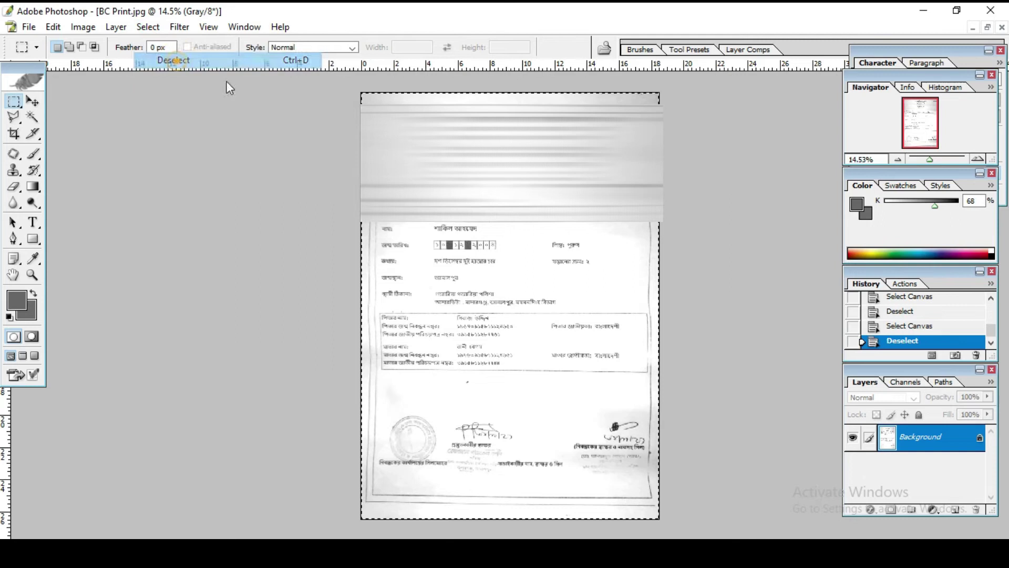
pyautogui.click(147, 27)
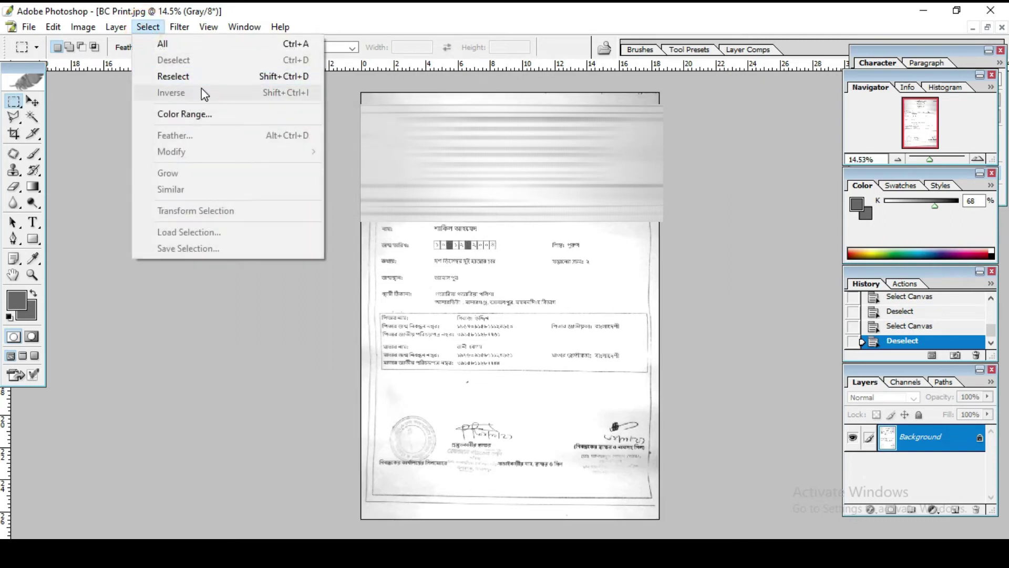
pyautogui.click(166, 44)
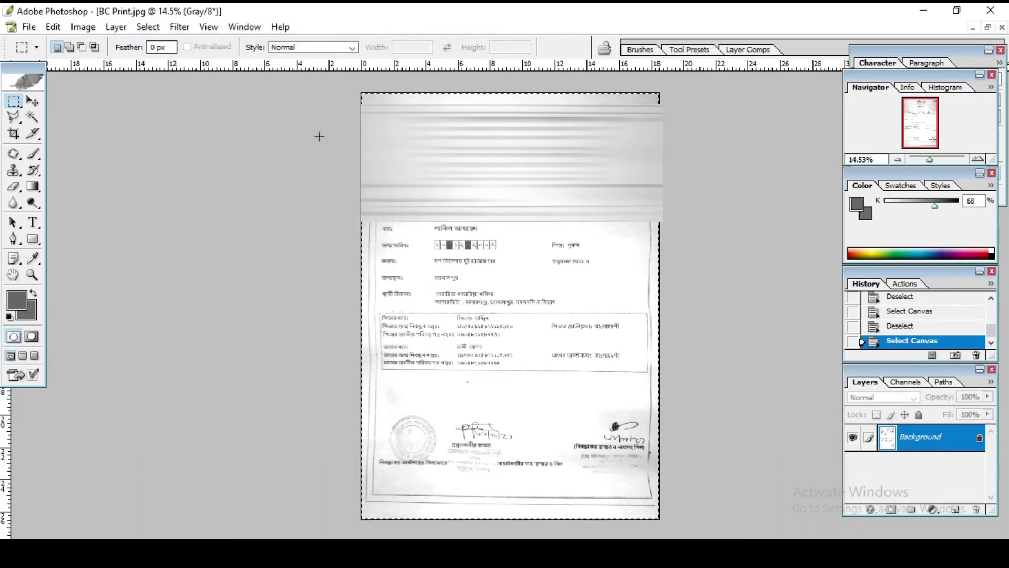
# - Cut the whole image by mistake, then undo the cut to restore the scan
pyautogui.click(53, 27)
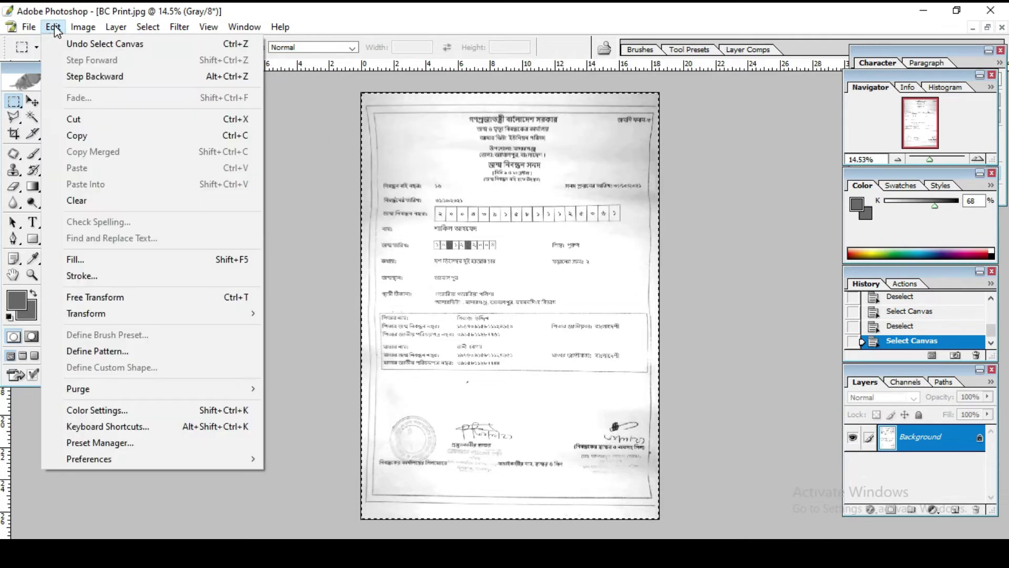
pyautogui.click(84, 121)
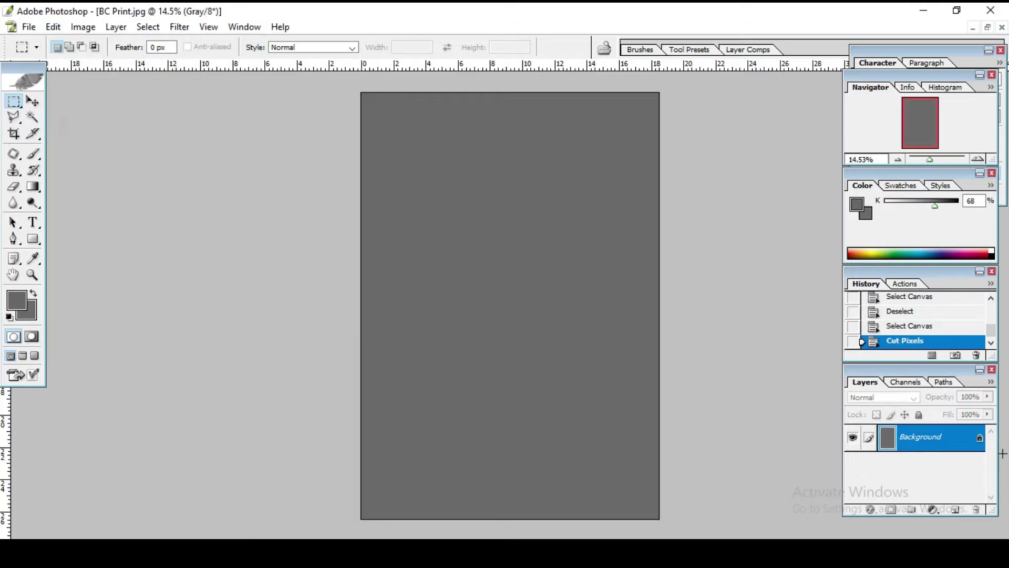
pyautogui.click(53, 26)
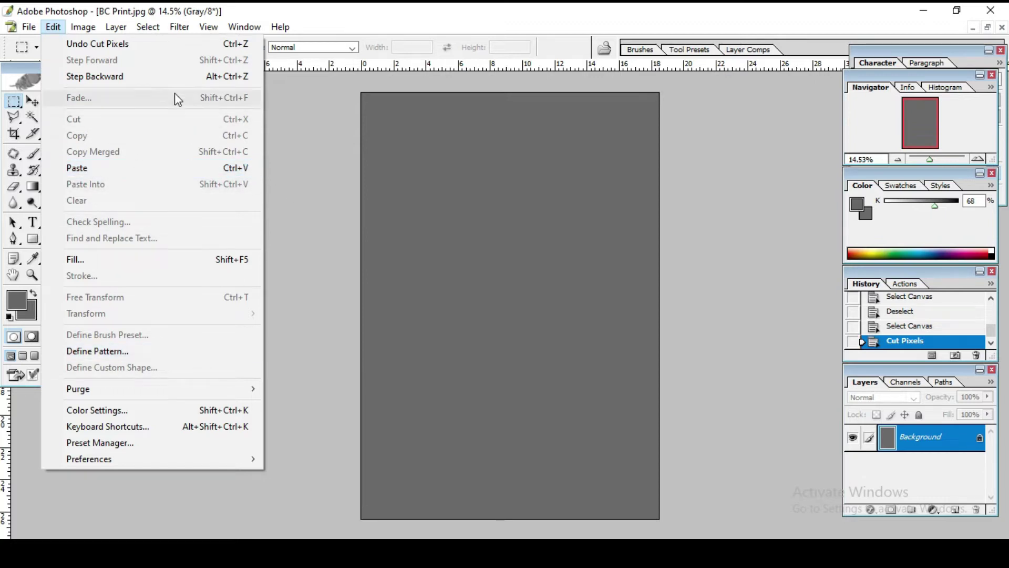
pyautogui.click(53, 27)
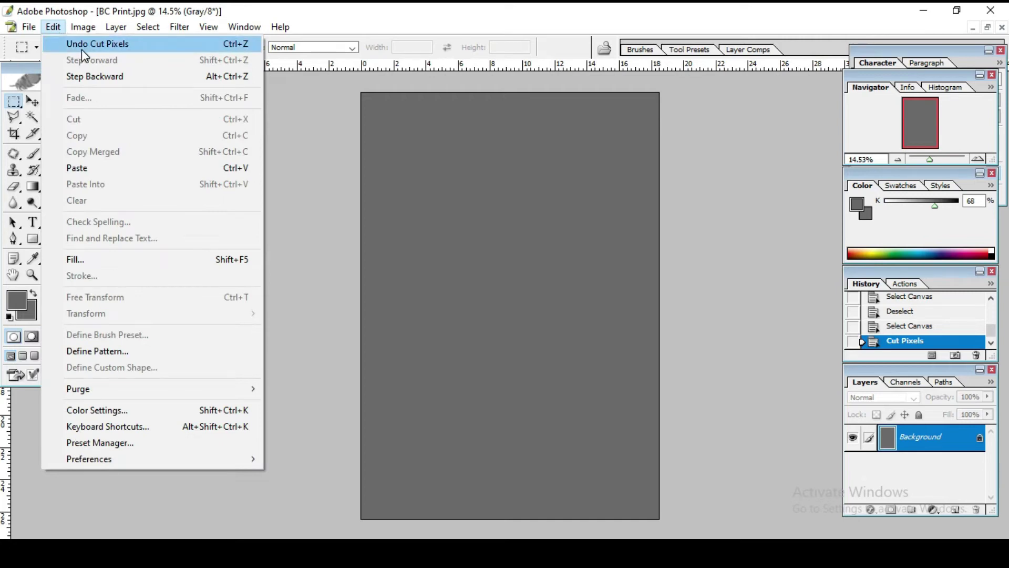
pyautogui.click(121, 49)
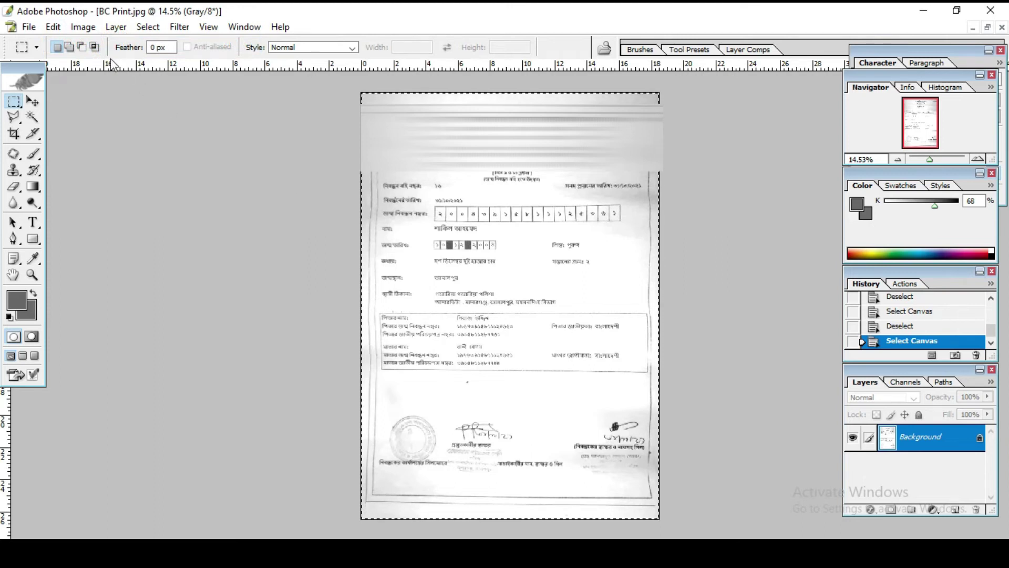
# - Copy the whole certificate image to the clipboard
pyautogui.click(53, 27)
pyautogui.click(79, 135)
pyautogui.click(28, 27)
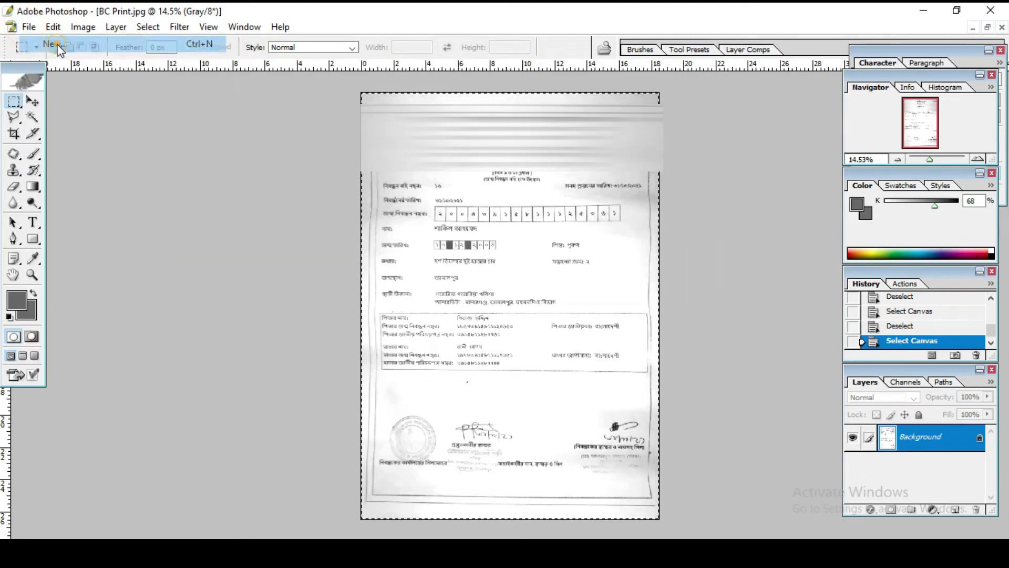
# - Create a new A4 (210 × 297 mm) document and paste the certificate image into it
pyautogui.click(56, 44)
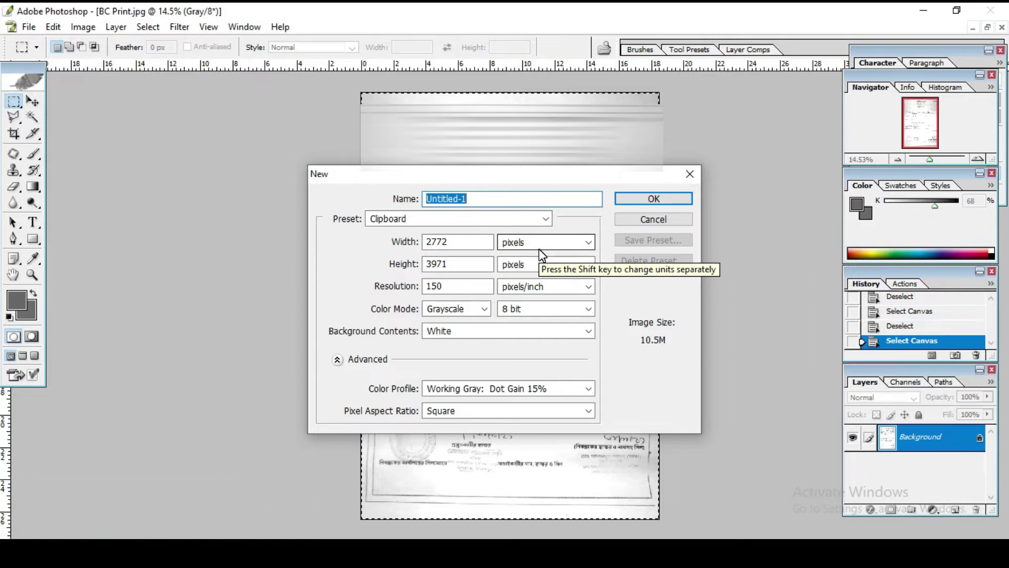
pyautogui.click(478, 219)
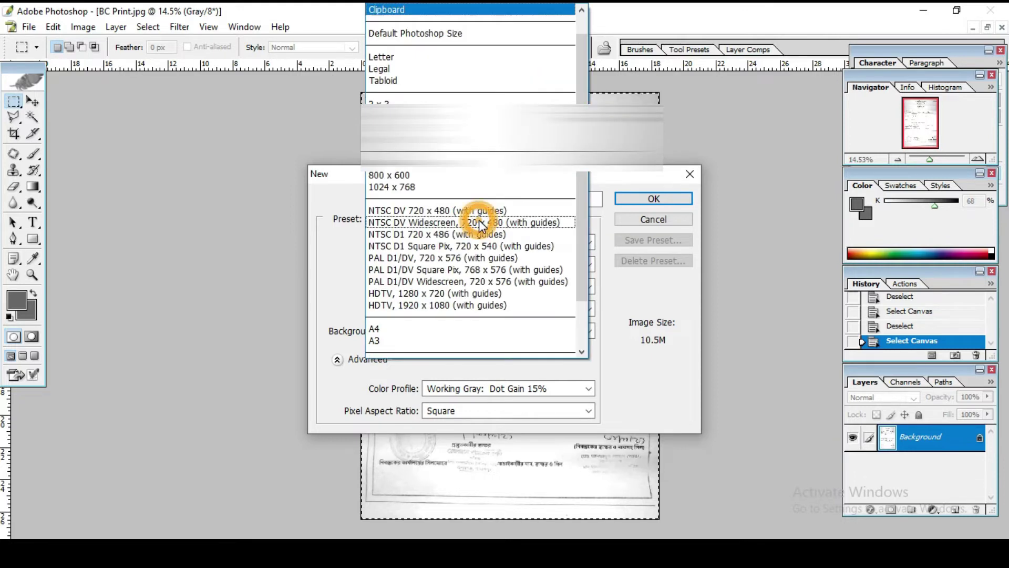
pyautogui.click(400, 328)
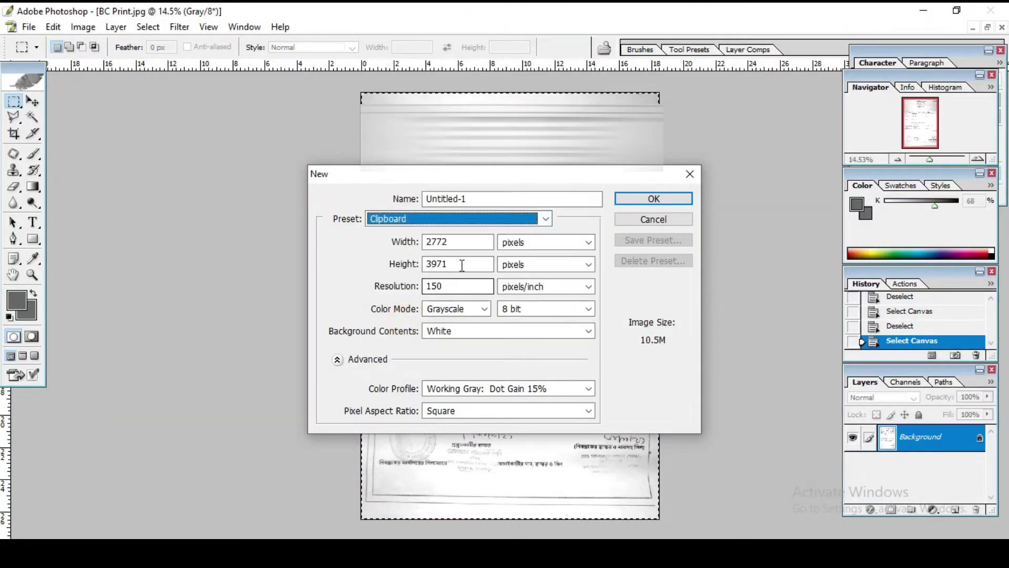
pyautogui.click(447, 225)
pyautogui.scroll(-3, 405, 326)
pyautogui.click(405, 328)
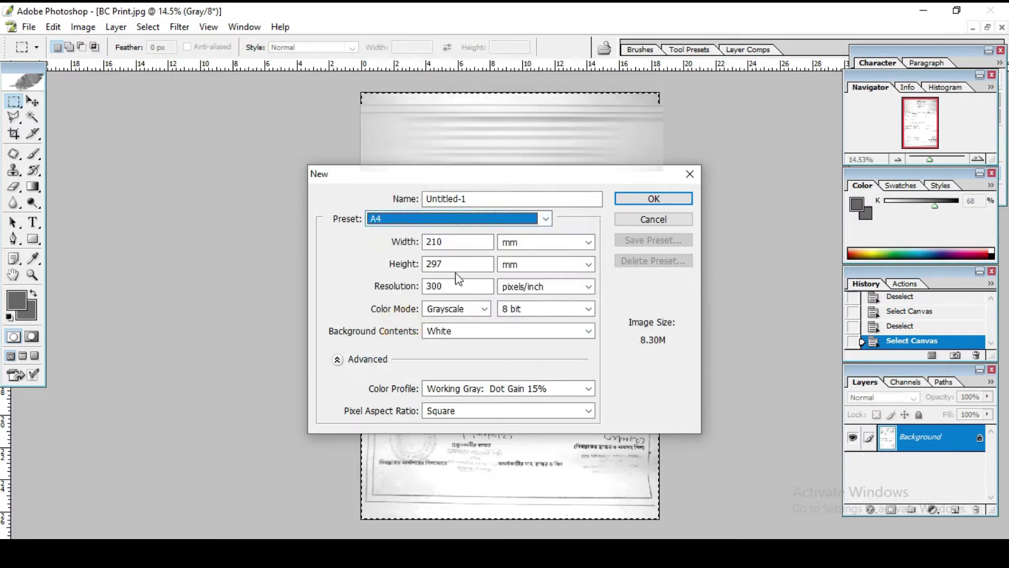
pyautogui.click(534, 242)
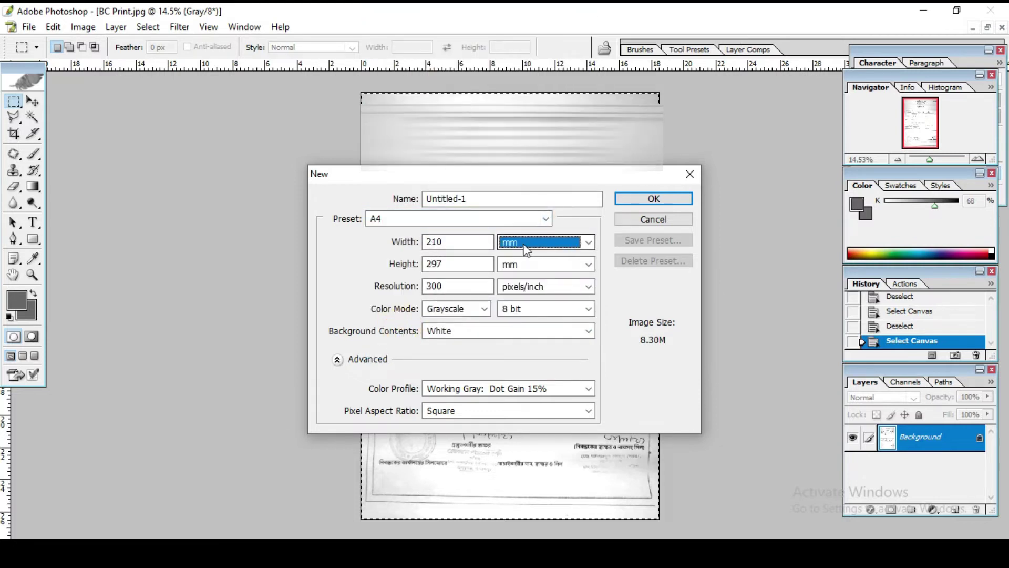
pyautogui.click(513, 269)
pyautogui.click(657, 199)
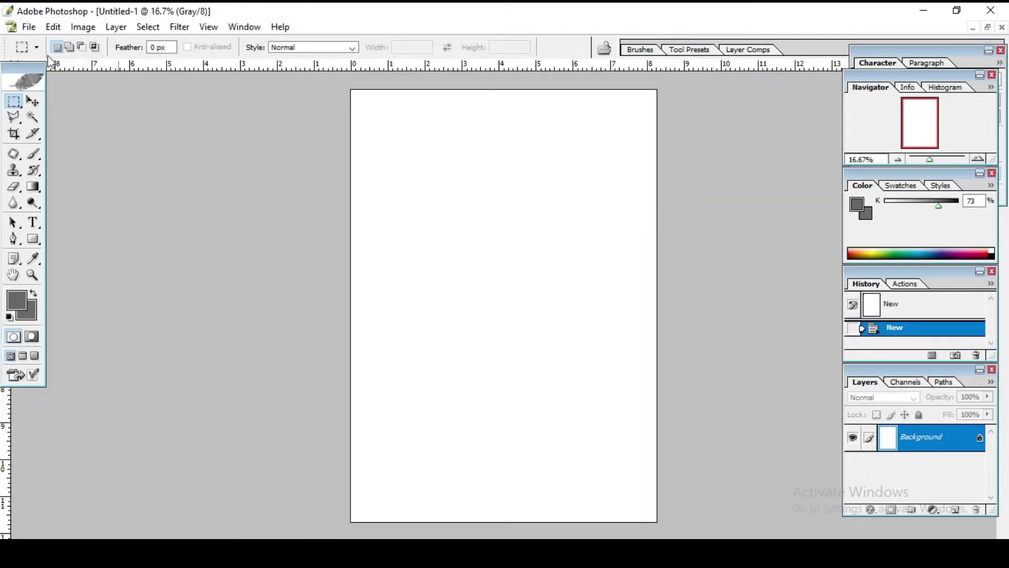
pyautogui.click(29, 27)
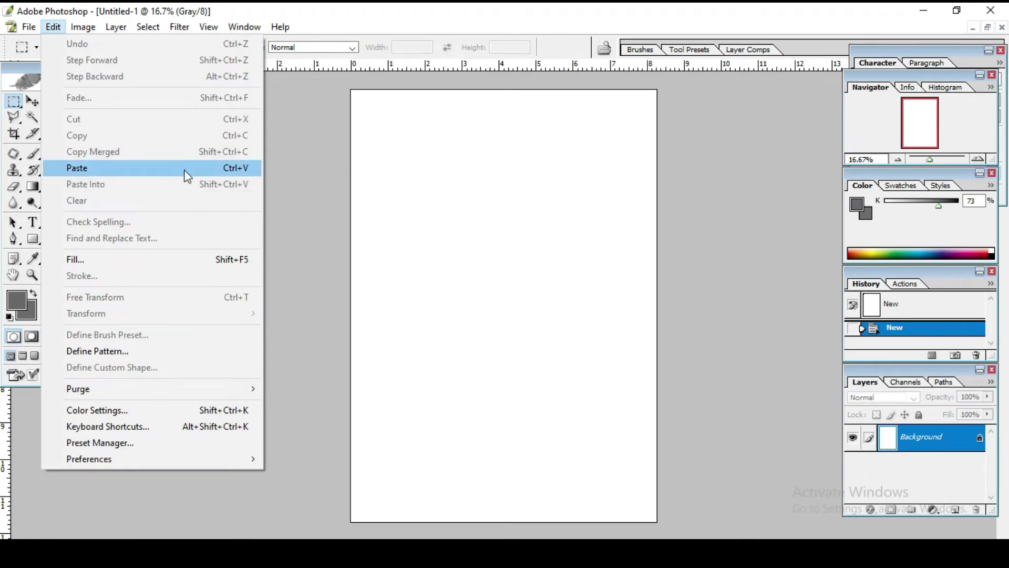
pyautogui.click(105, 170)
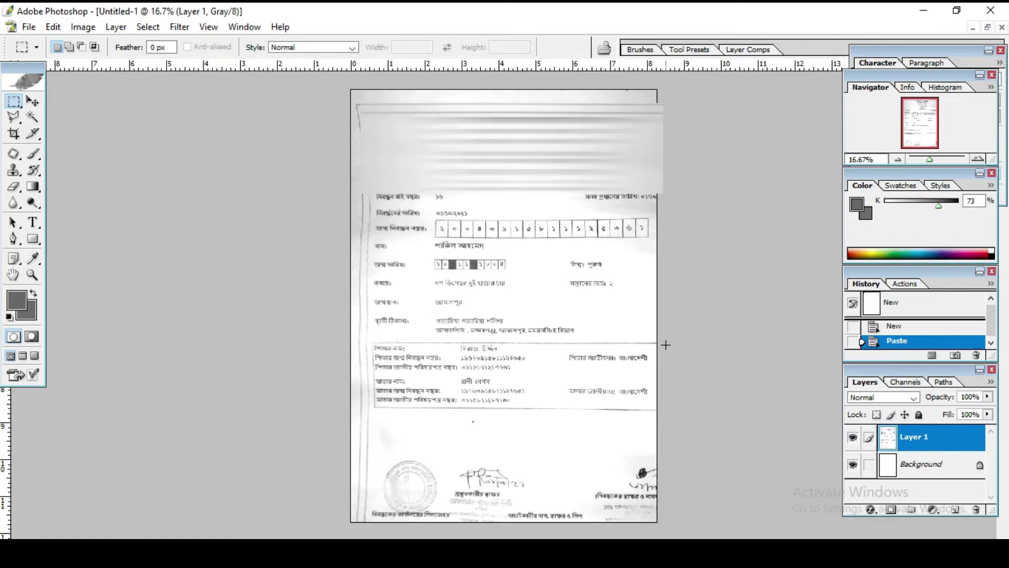
# - Free-transform the pasted certificate down to about 89% so it fits the A4 page
pyautogui.hotkey('ctrl', '+')
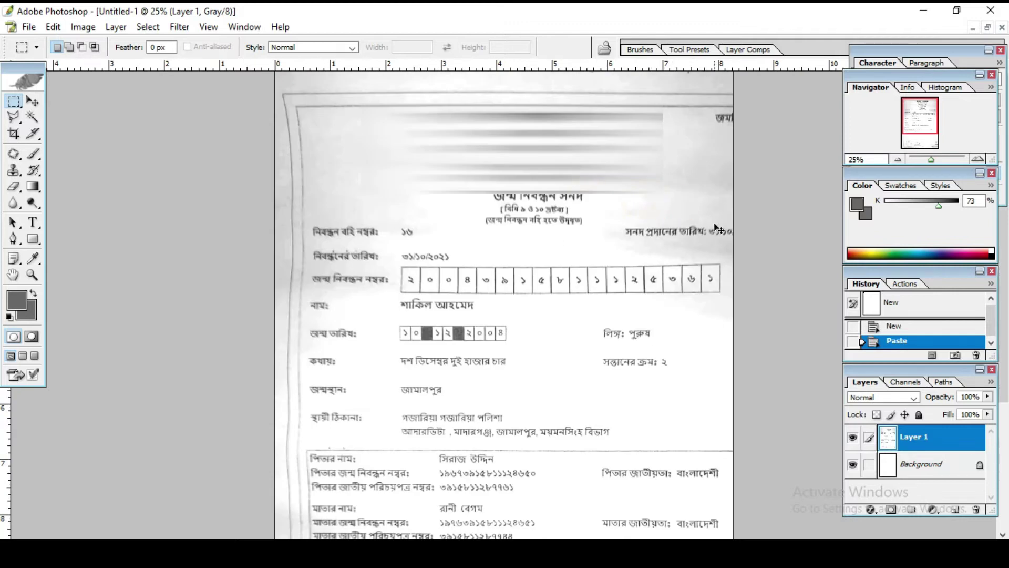
pyautogui.hotkey('ctrl', '0')
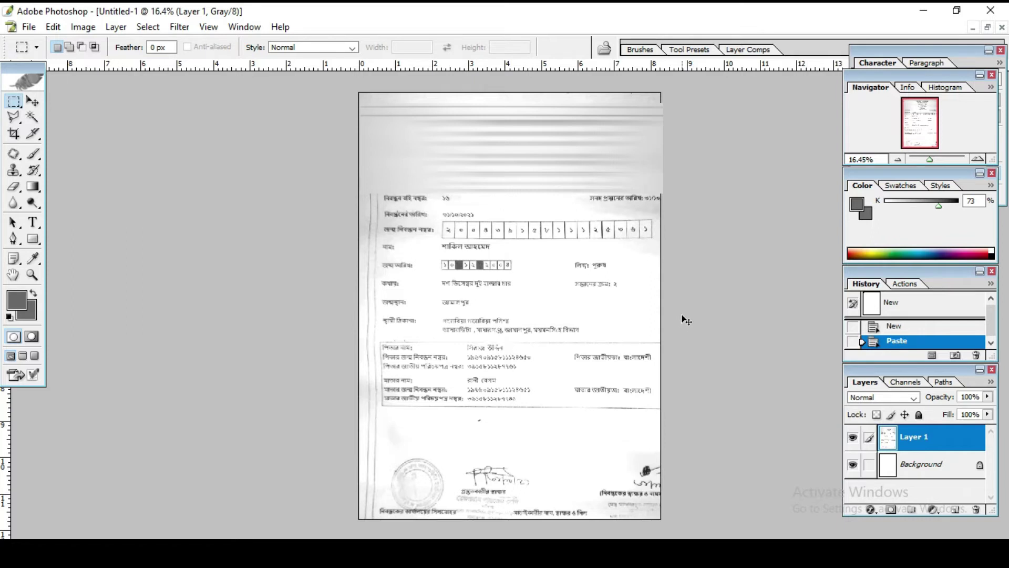
pyautogui.hotkey('ctrl', 't')
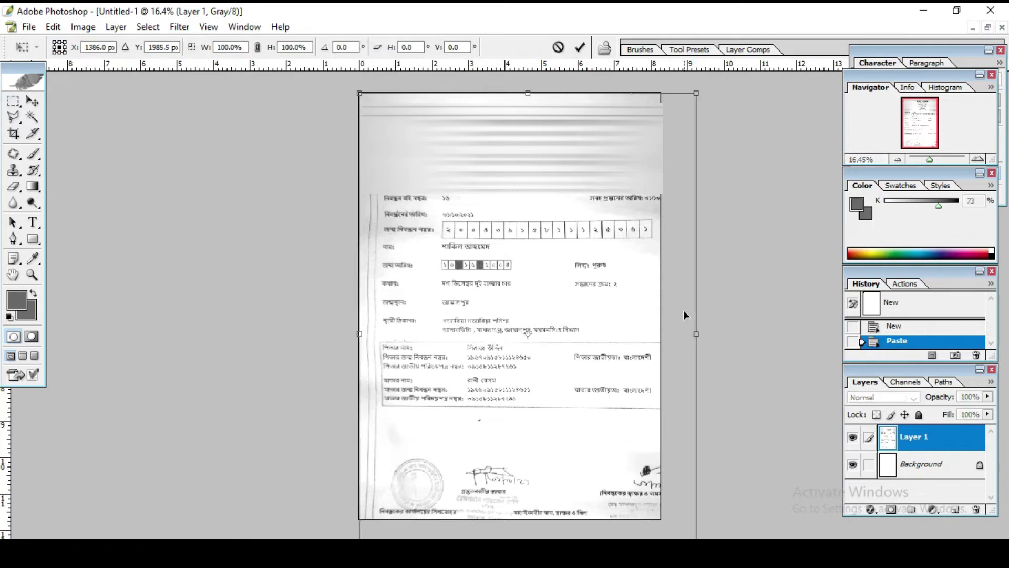
pyautogui.hotkey('ctrl', '-')
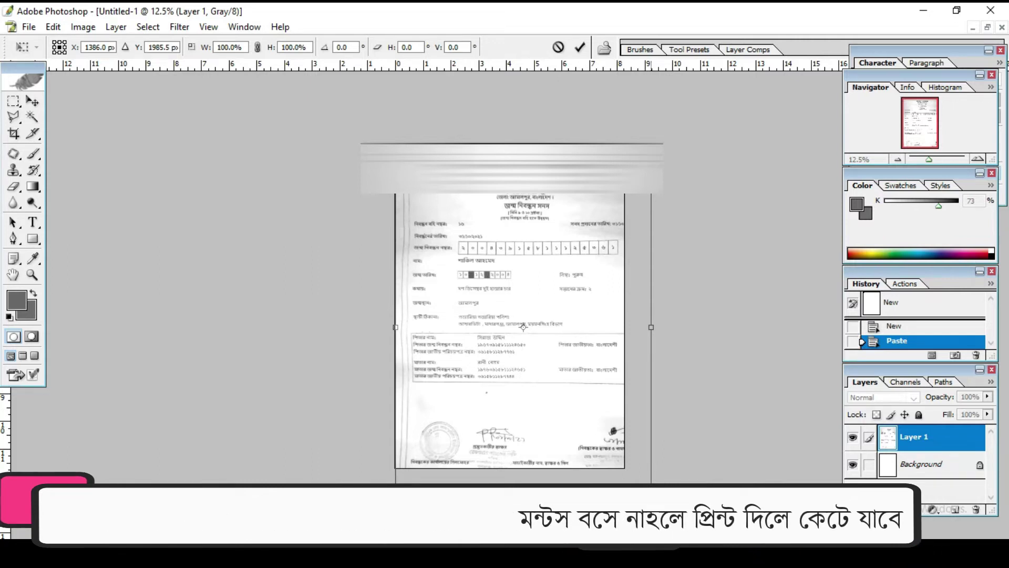
pyautogui.moveTo(651, 509); pyautogui.dragTo(625, 464)
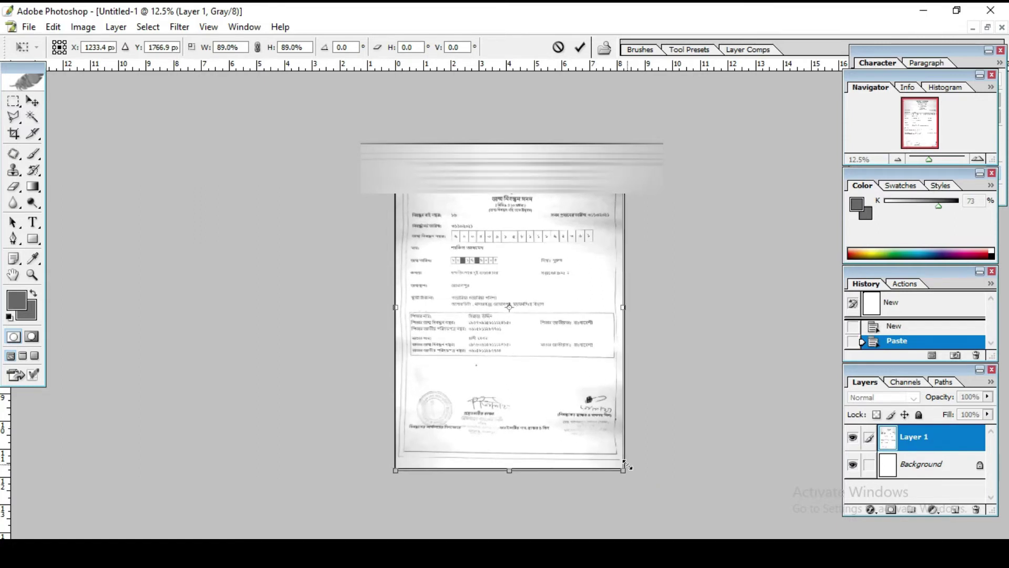
pyautogui.press('Return')
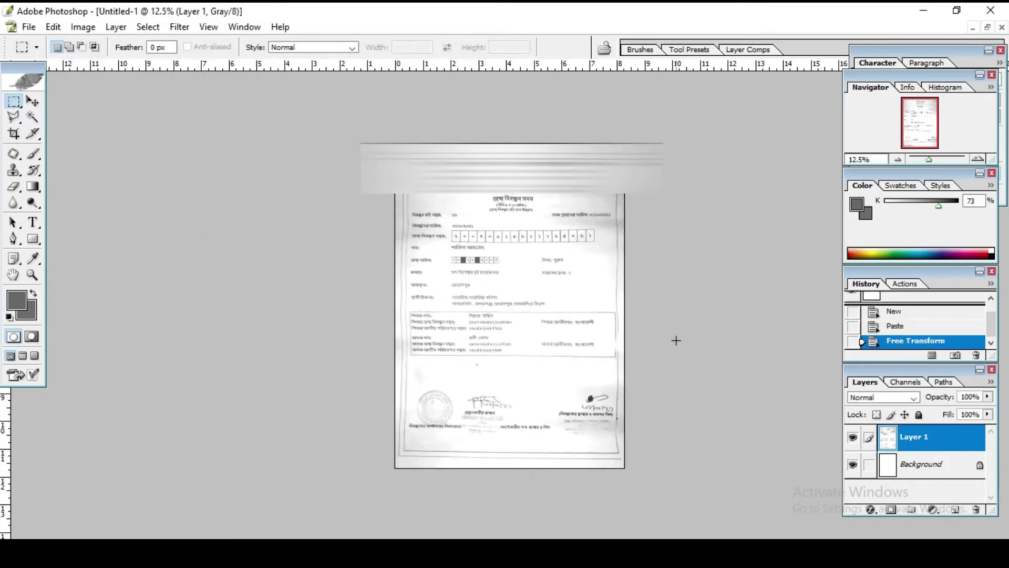
pyautogui.click(28, 27)
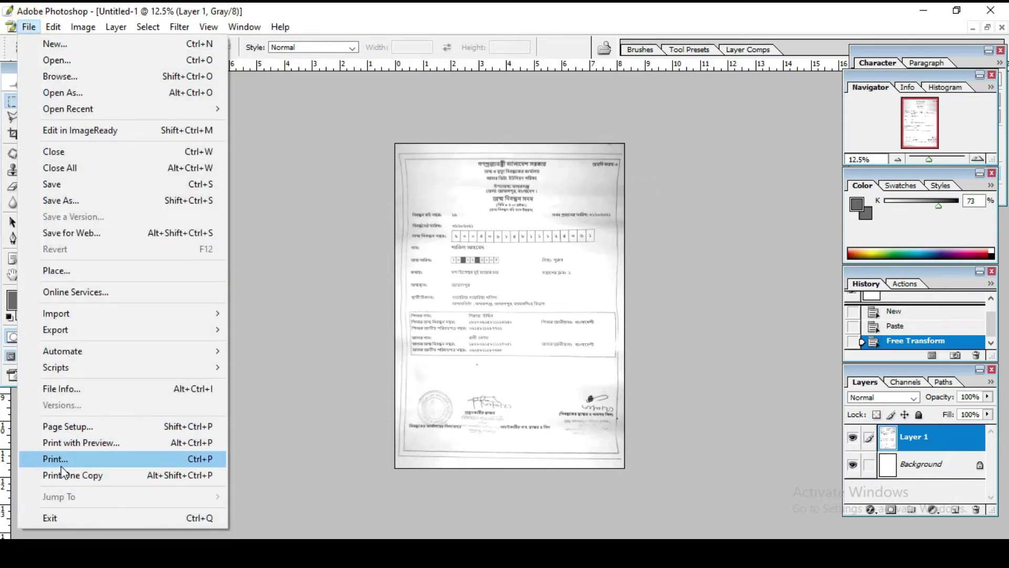
pyautogui.click(58, 459)
pyautogui.click(480, 221)
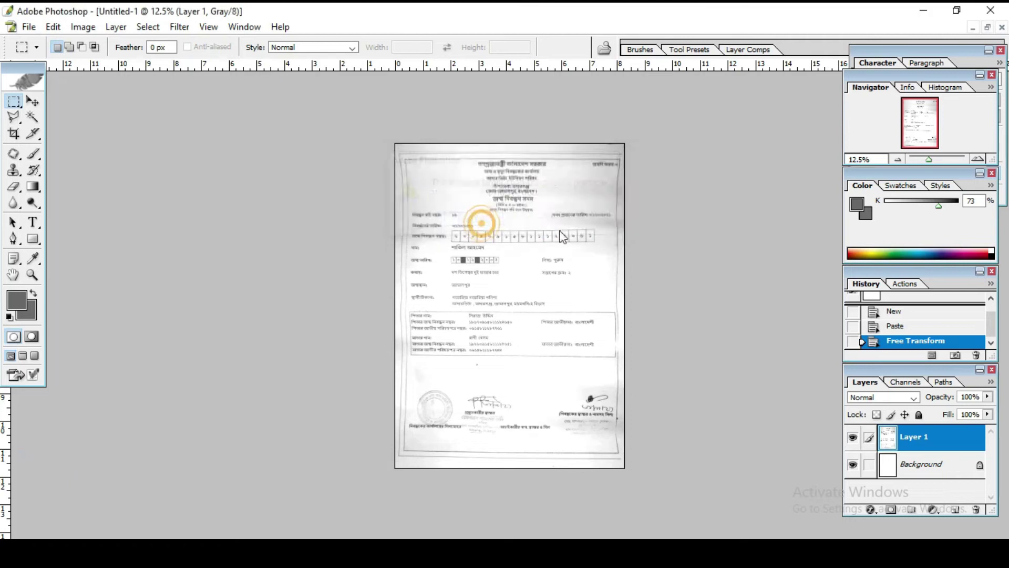
pyautogui.click(583, 104)
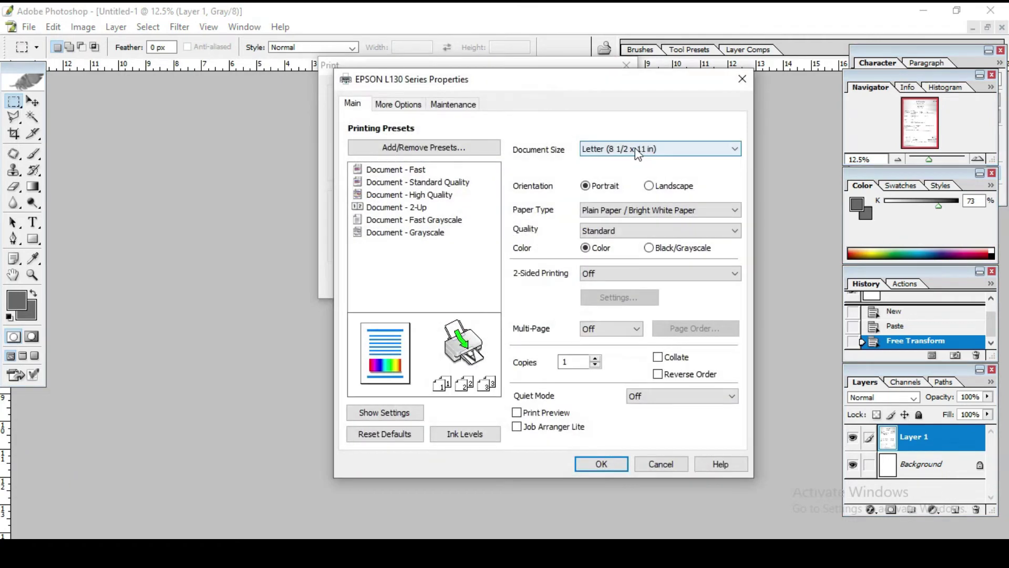
pyautogui.click(657, 149)
pyautogui.click(631, 161)
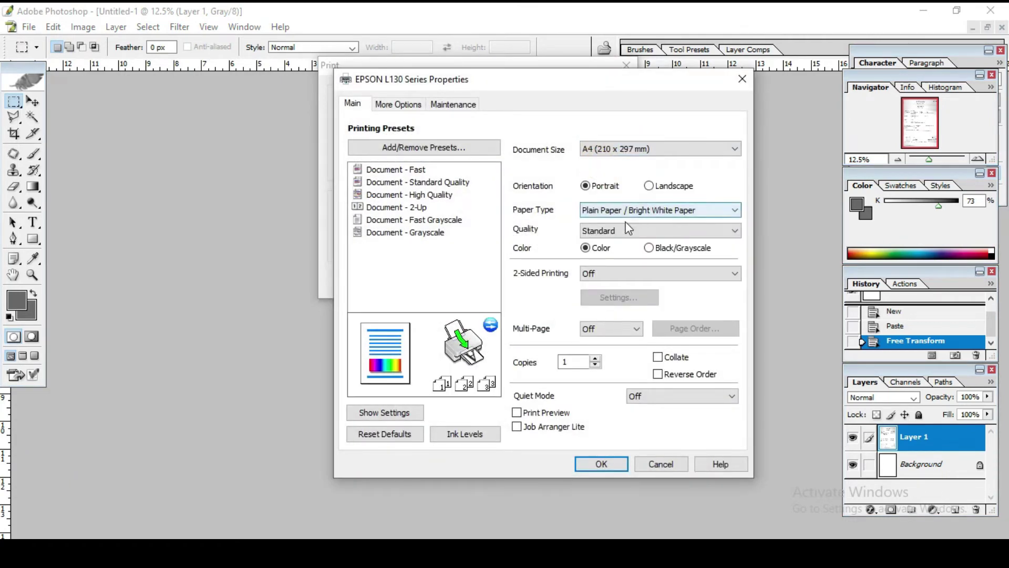
pyautogui.click(587, 465)
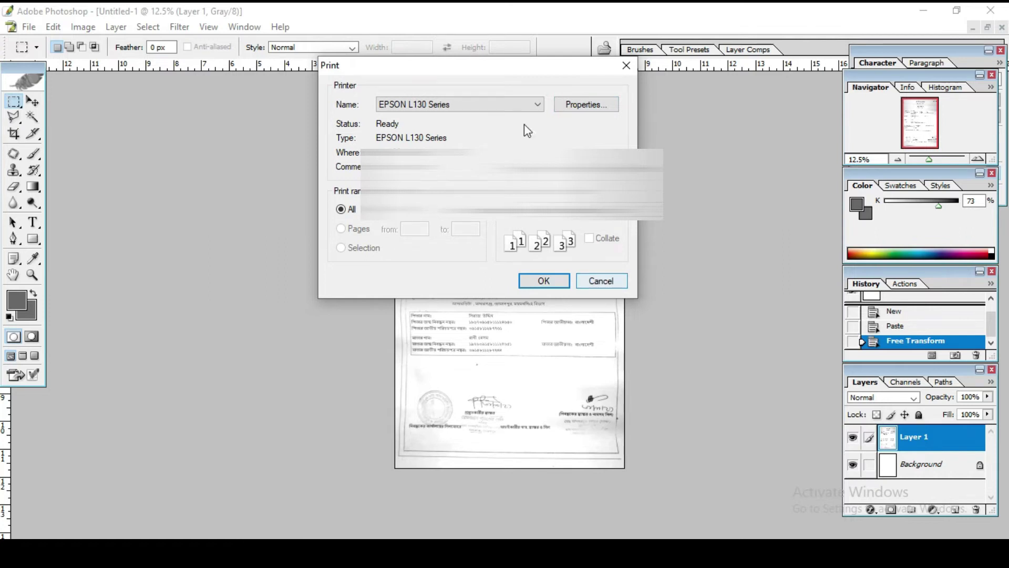
pyautogui.click(445, 105)
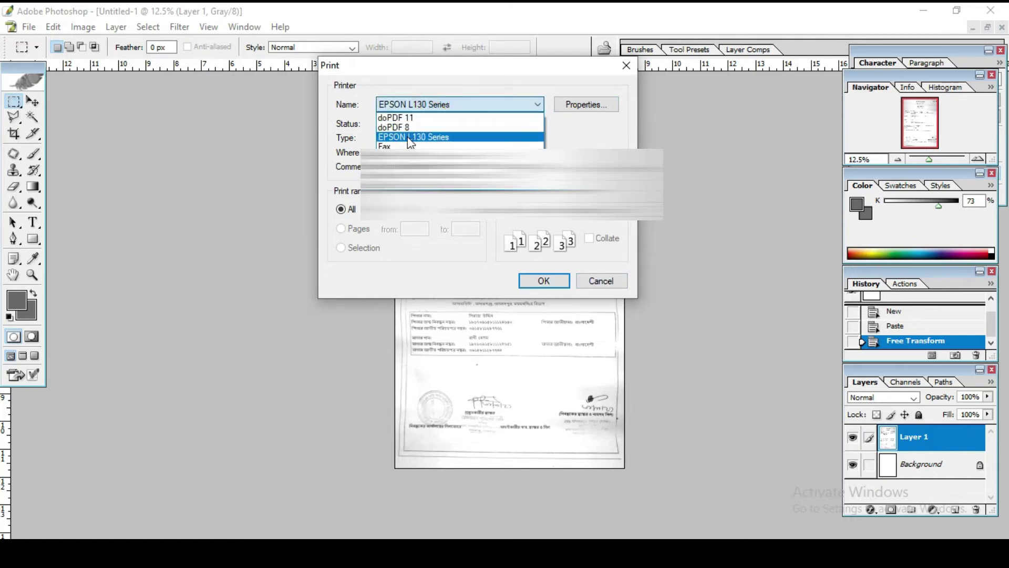
pyautogui.click(411, 138)
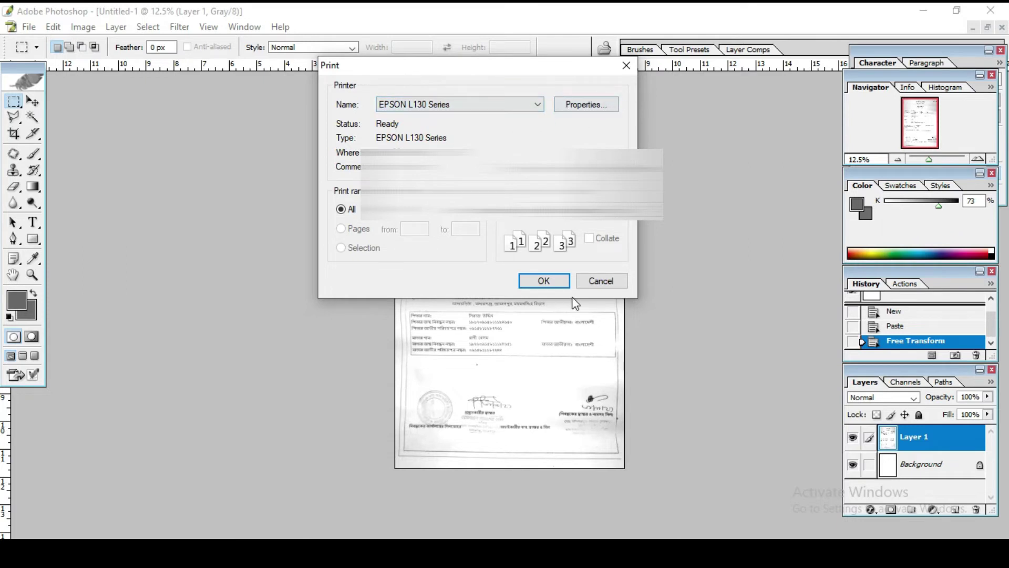
pyautogui.click(613, 281)
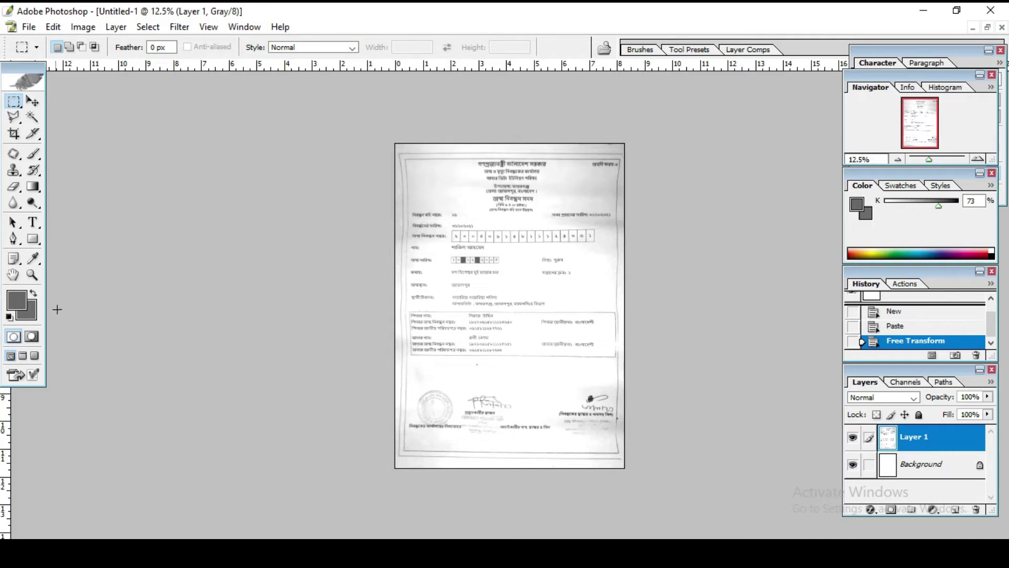
# - Clear the Background and delete the certificate layer, leaving a grey page
pyautogui.hotkey('alt', '[')
pyautogui.hotkey('ctrl', 'a')
pyautogui.press('Delete')
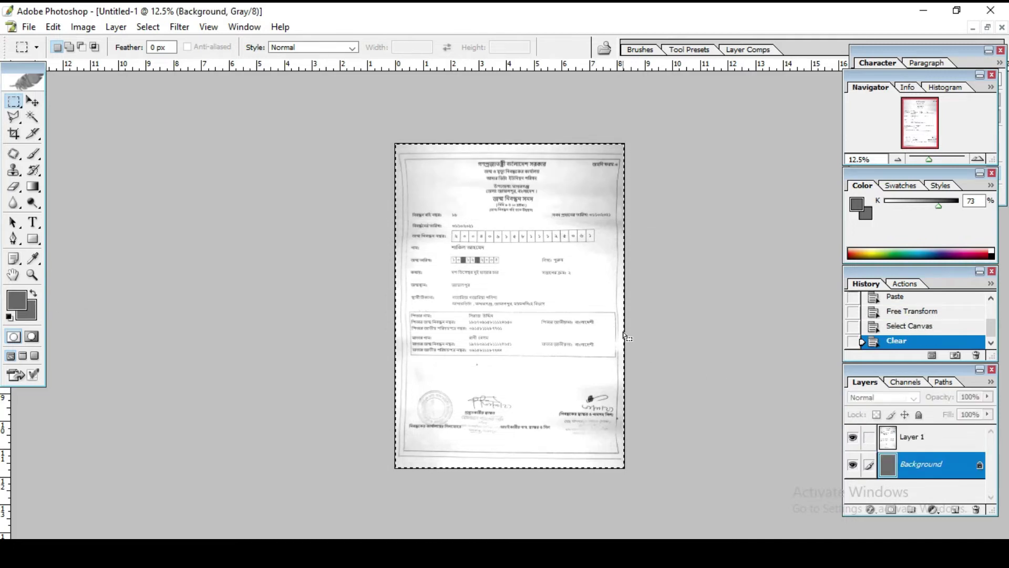
pyautogui.hotkey('alt', 'BackSpace')
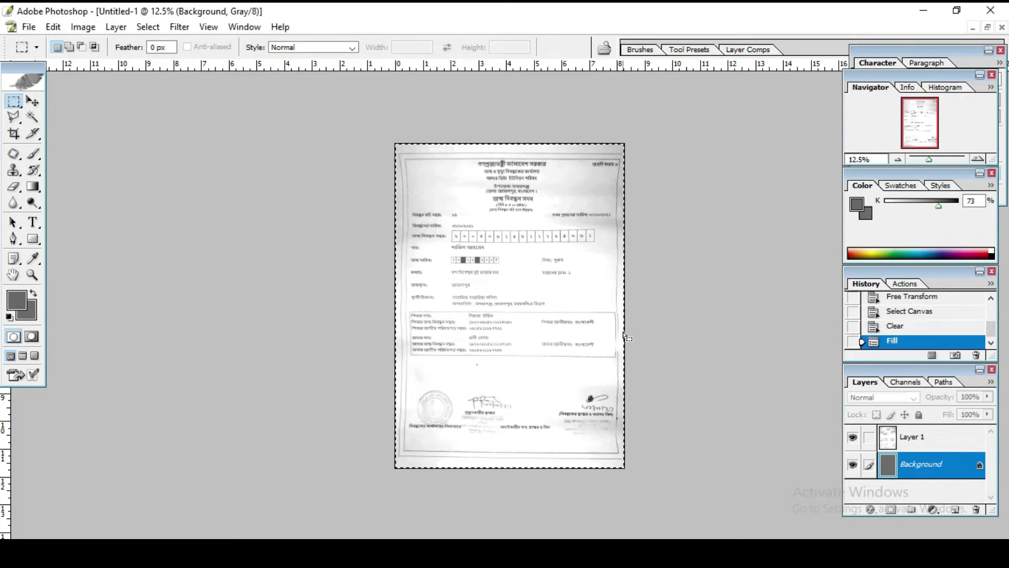
pyautogui.press('Delete')
pyautogui.hotkey('alt', ']')
pyautogui.press('Delete')
pyautogui.moveTo(917, 436); pyautogui.dragTo(980, 507)
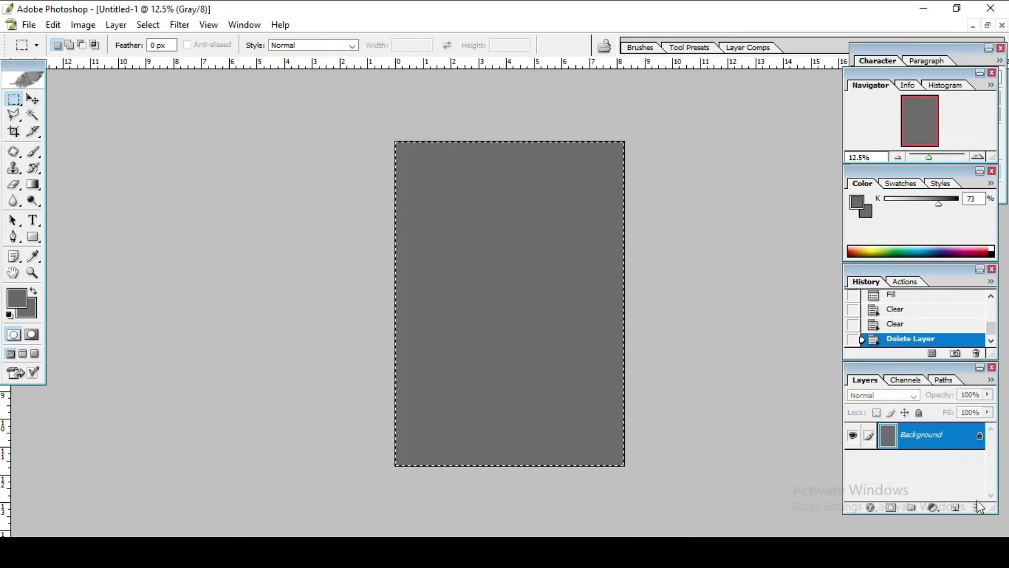
pyautogui.hotkey('ctrl', 'd')
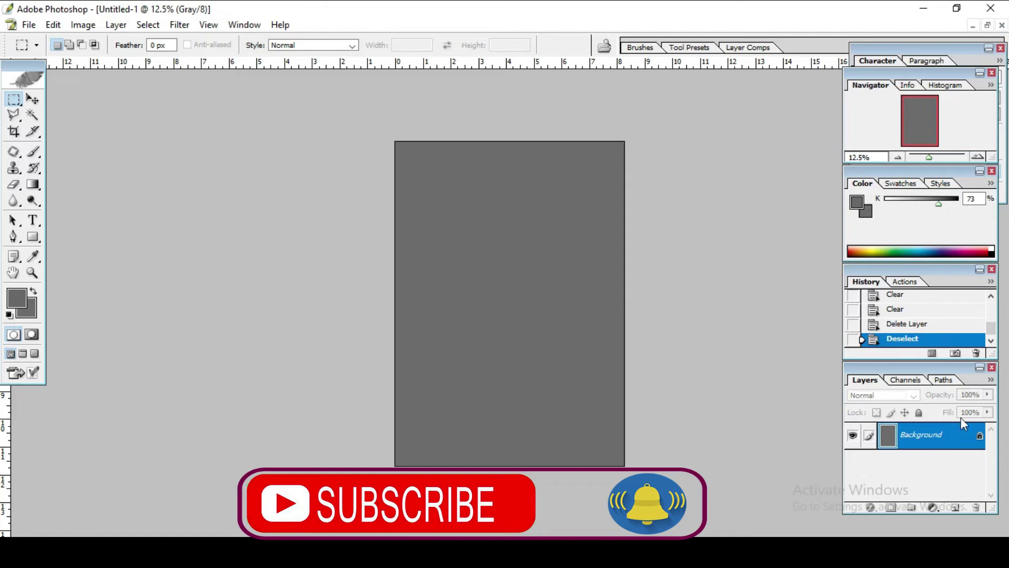
# - Set the foreground colour to white (hex ffffff) in the Color Picker
pyautogui.click(17, 298)
pyautogui.press('Escape')
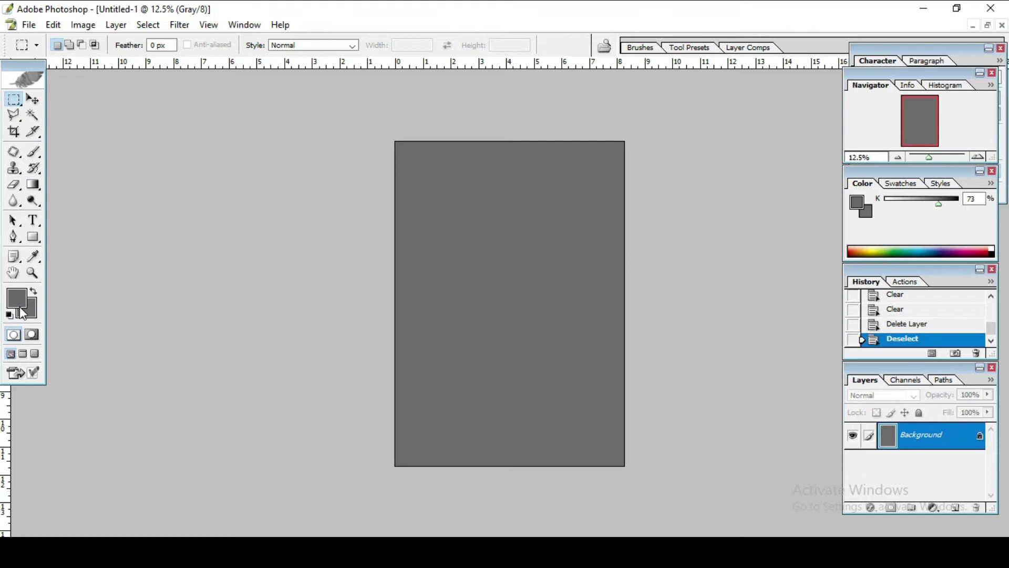
pyautogui.click(18, 296)
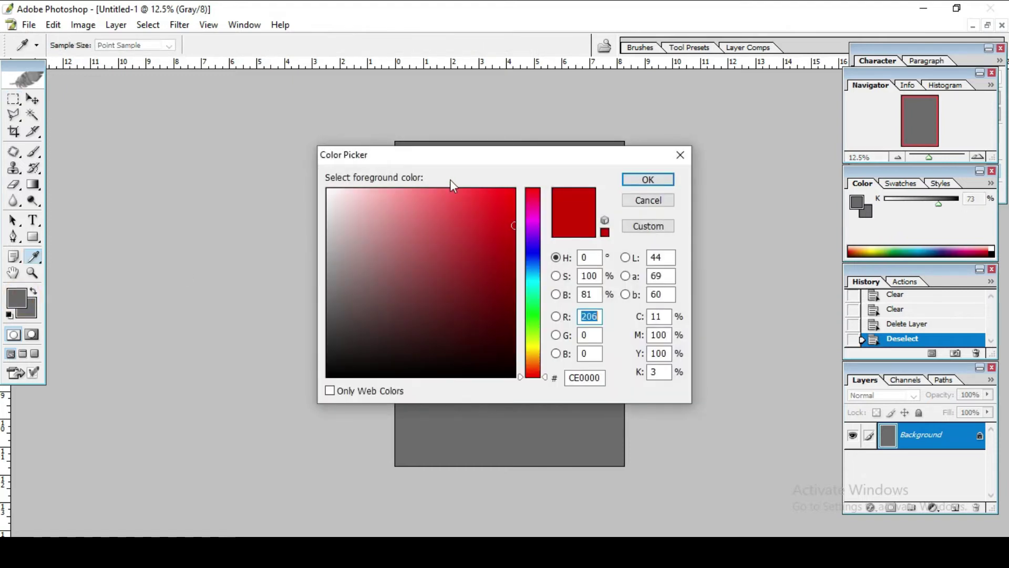
pyautogui.moveTo(455, 156); pyautogui.dragTo(426, 130)
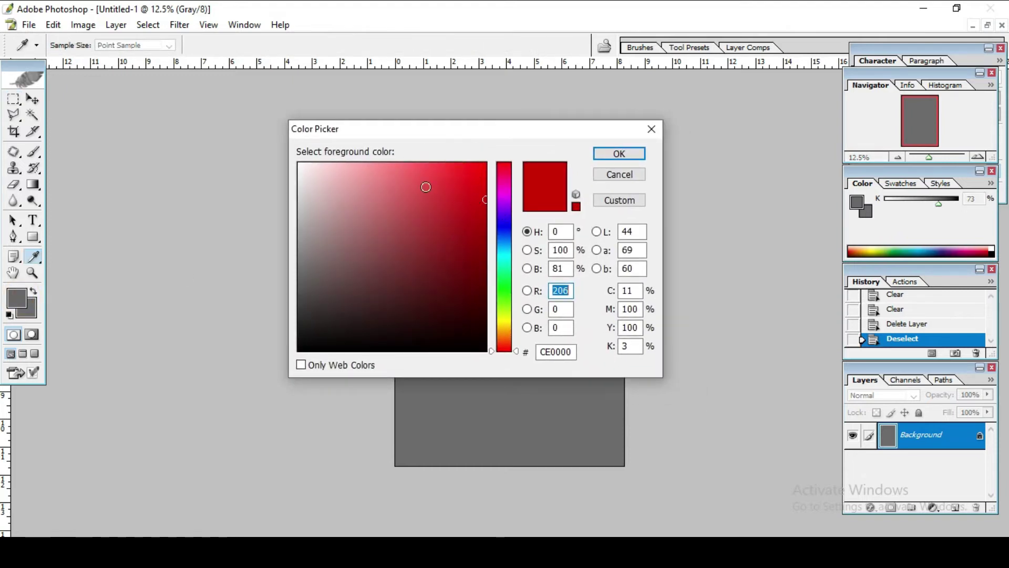
pyautogui.click(299, 163)
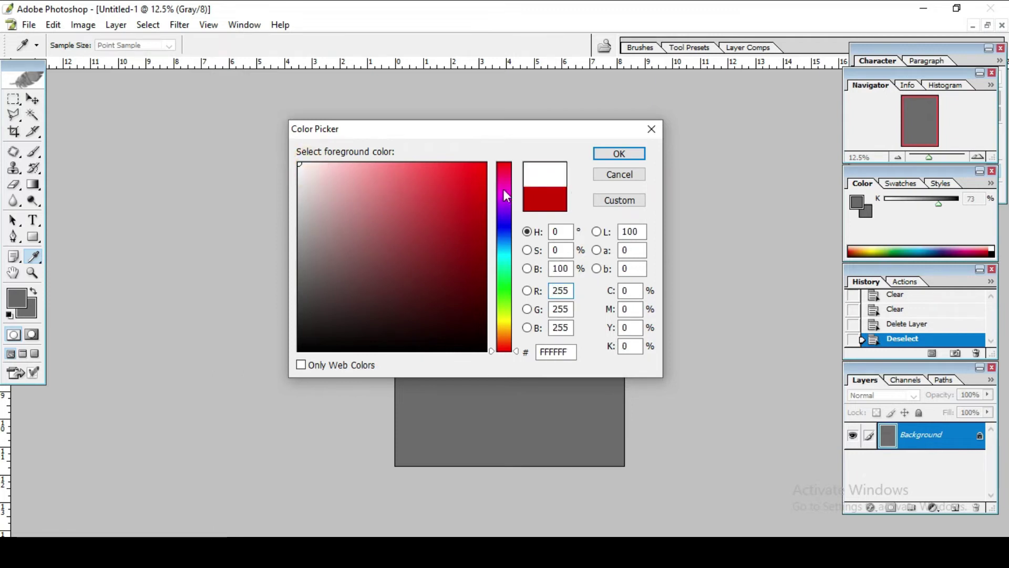
pyautogui.doubleClick(557, 352)
pyautogui.click(571, 353)
pyautogui.doubleClick(571, 353)
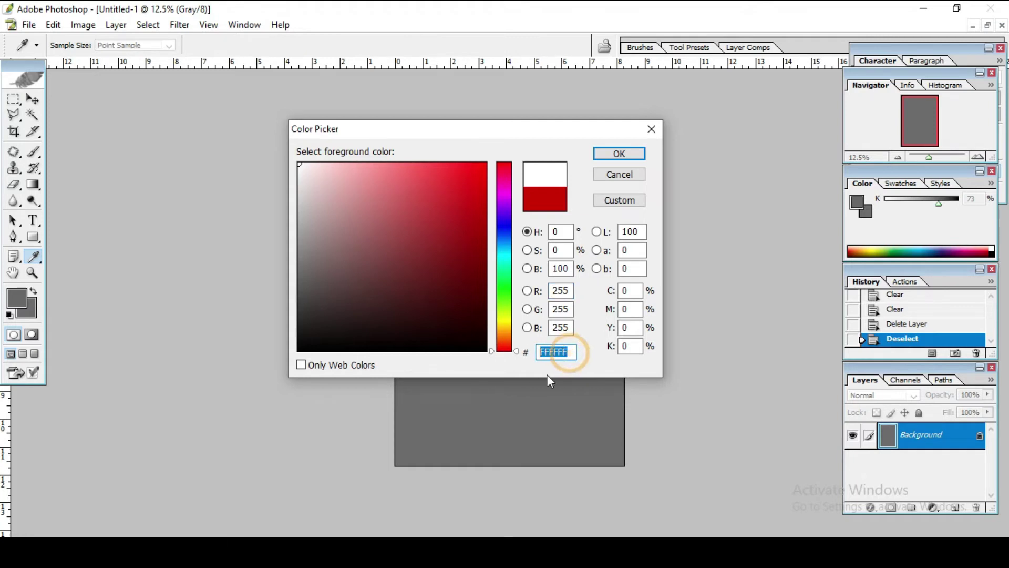
pyautogui.write('ffffff')
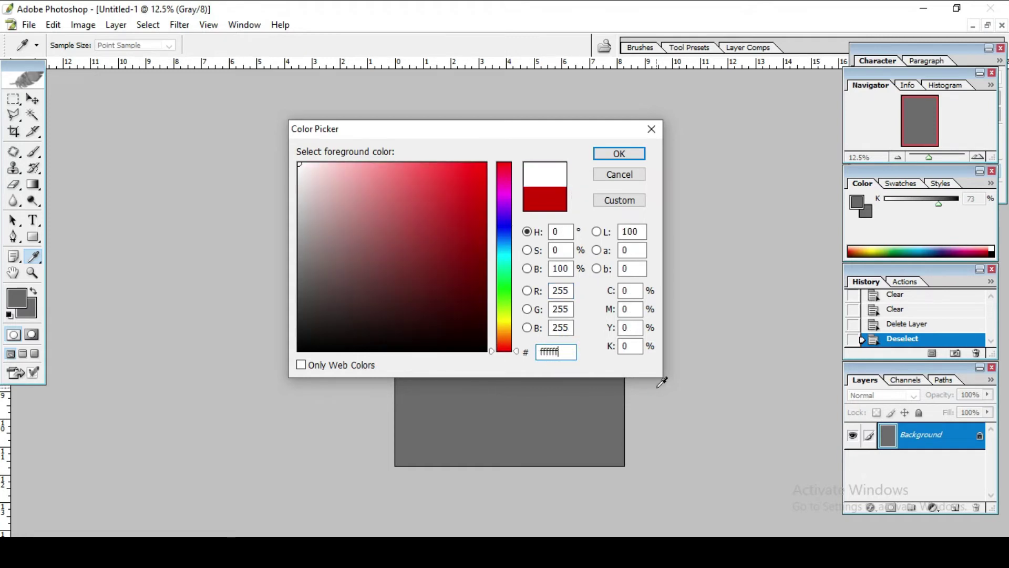
pyautogui.click(616, 156)
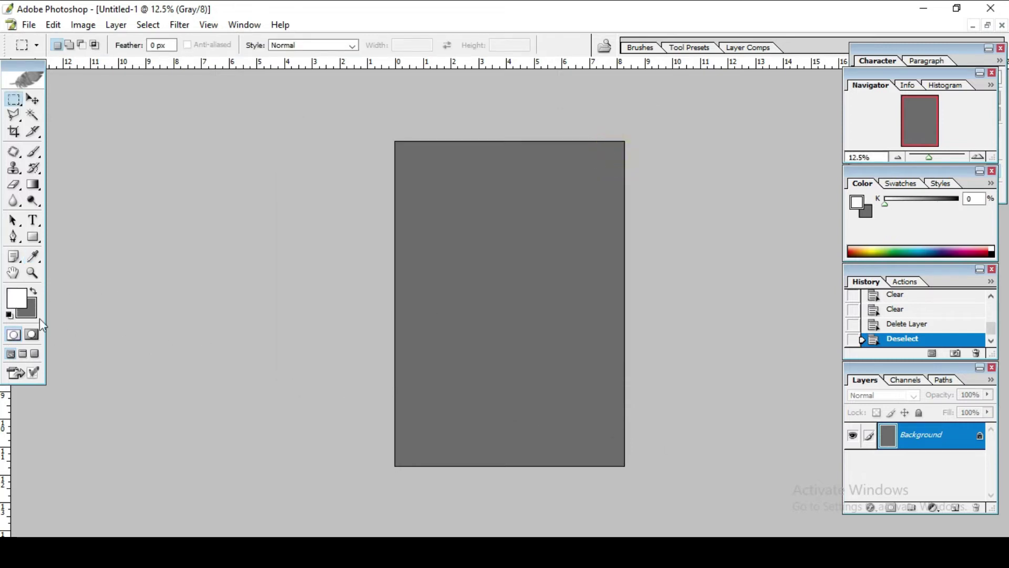
# - Swap foreground and background colours and fill the page with white
pyautogui.click(33, 291)
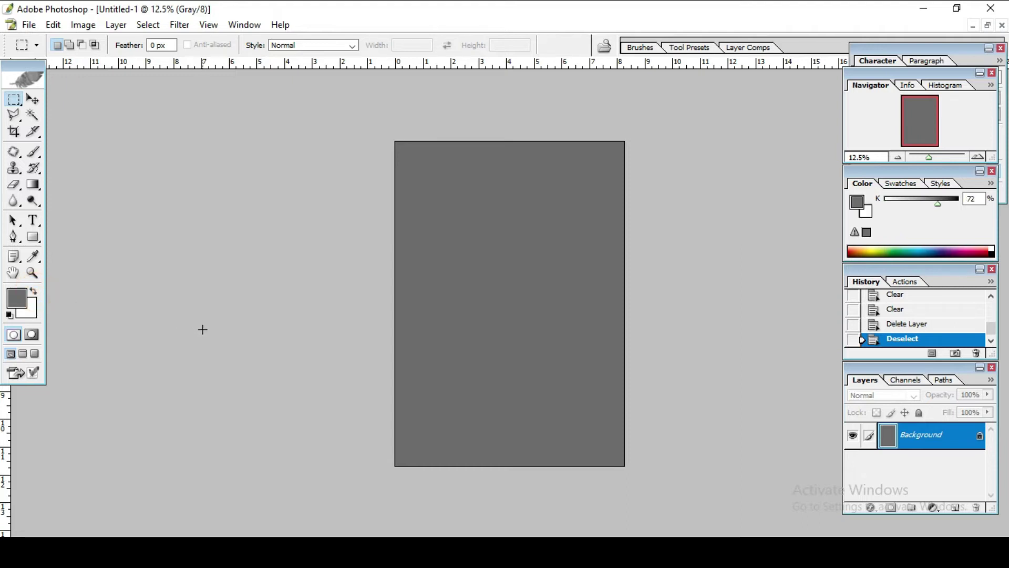
pyautogui.hotkey('ctrl', 'BackSpace')
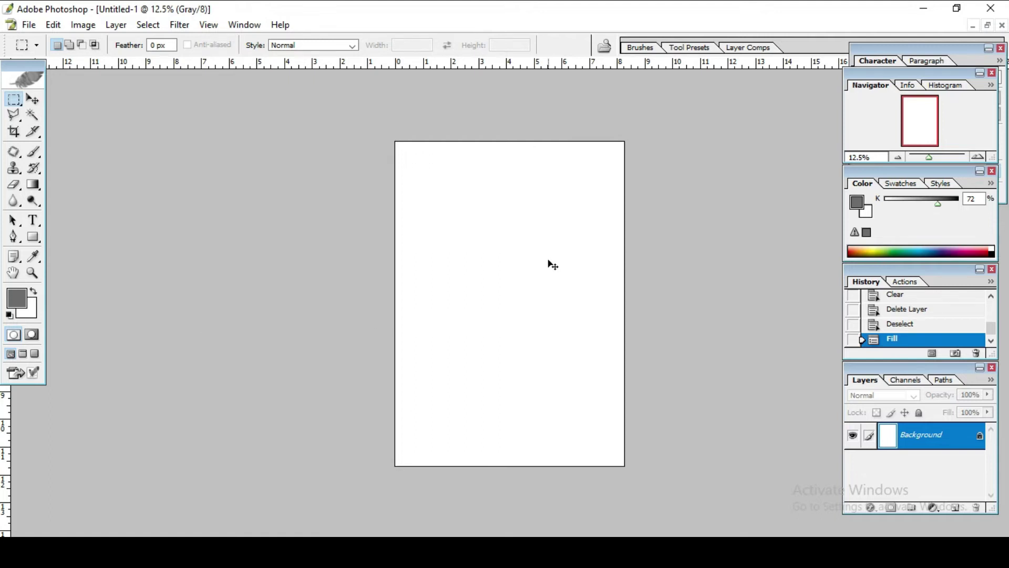
pyautogui.scroll(1, 553, 264)
pyautogui.scroll(-1, 553, 264)
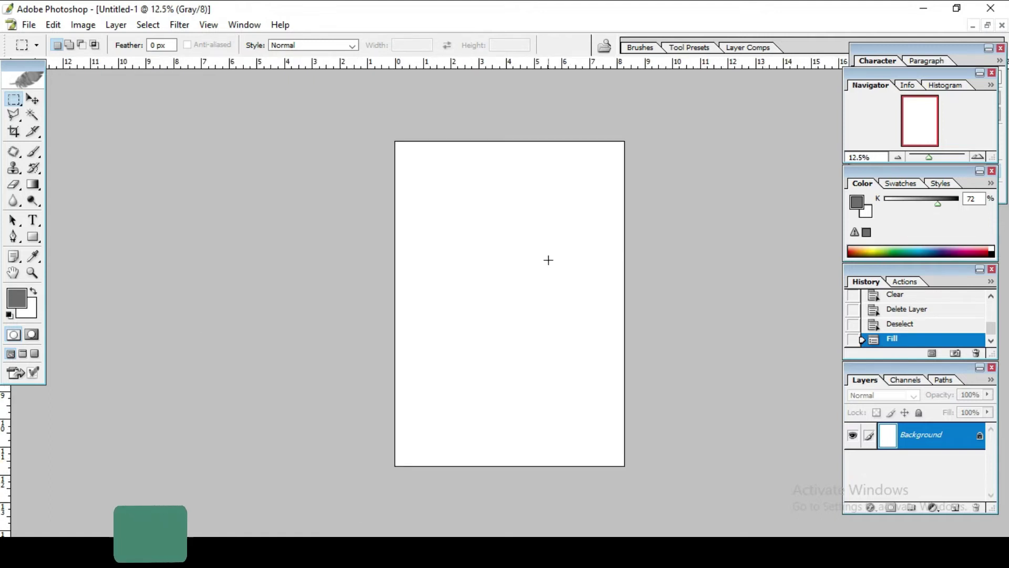
# - Open the logo image and start a Pen path at the leaf's top tip at 100% zoom
pyautogui.hotkey('ctrl', 'o')
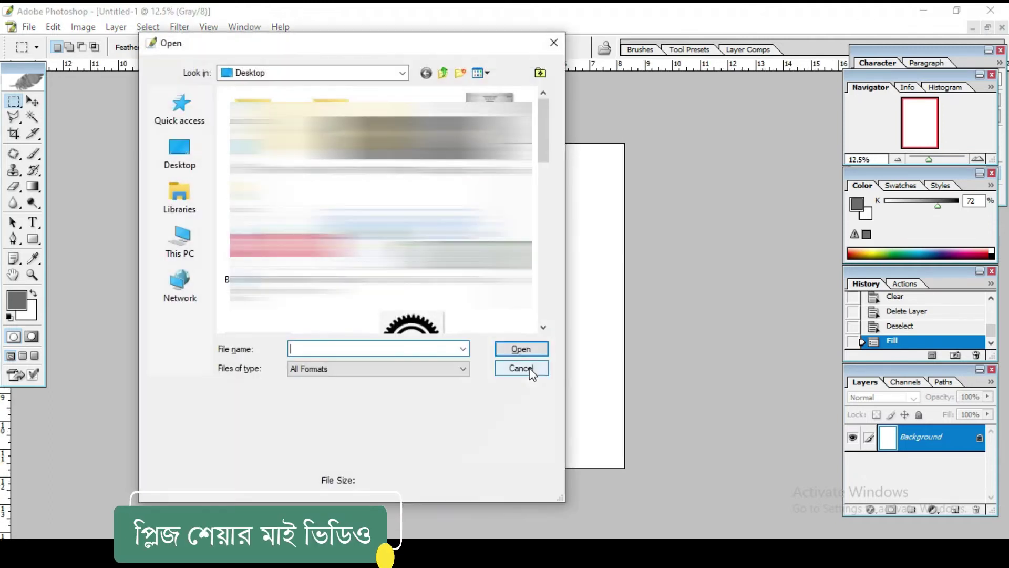
pyautogui.click(389, 192)
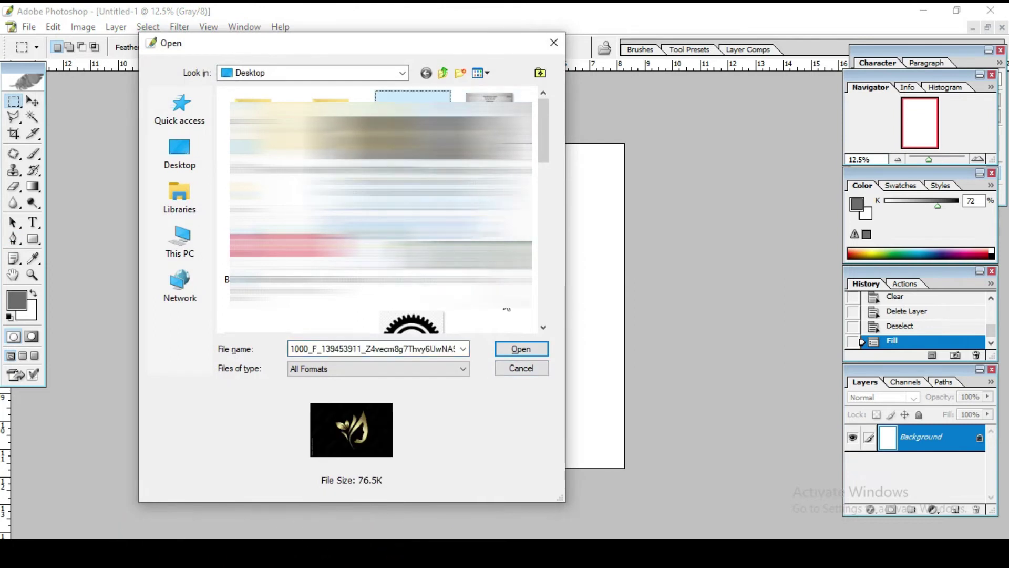
pyautogui.click(521, 349)
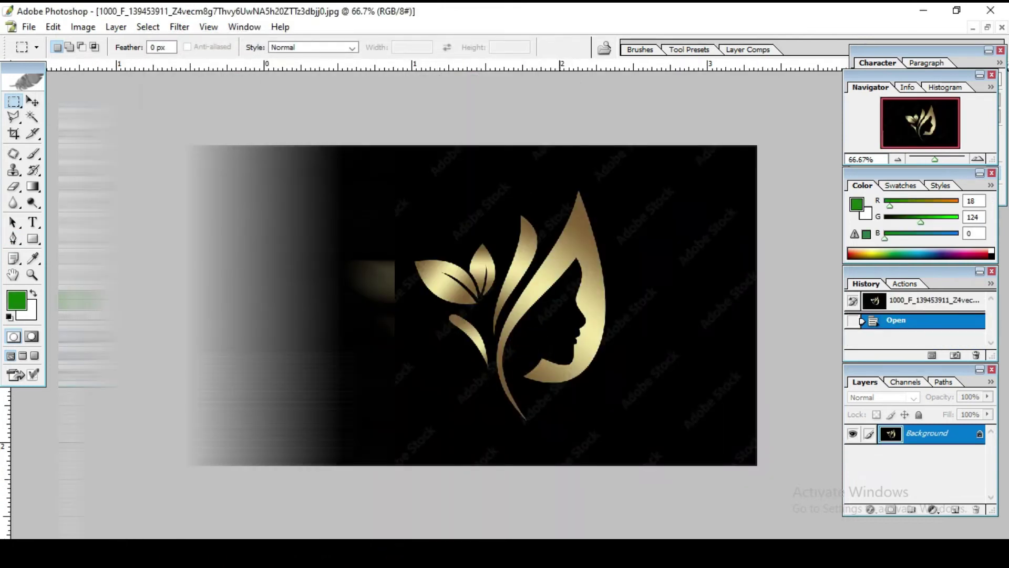
pyautogui.click(15, 239)
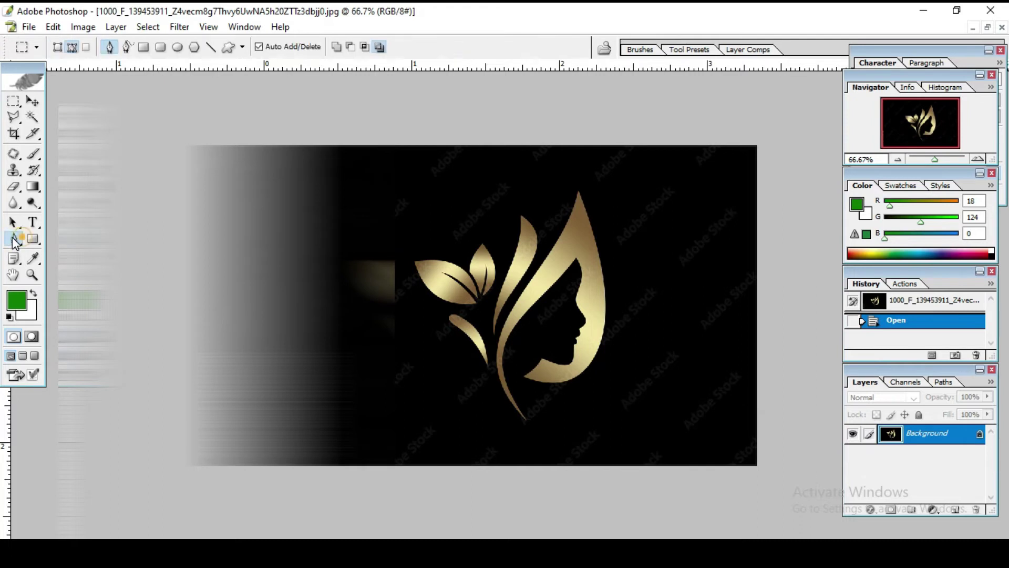
pyautogui.click(45, 238)
pyautogui.click(591, 253)
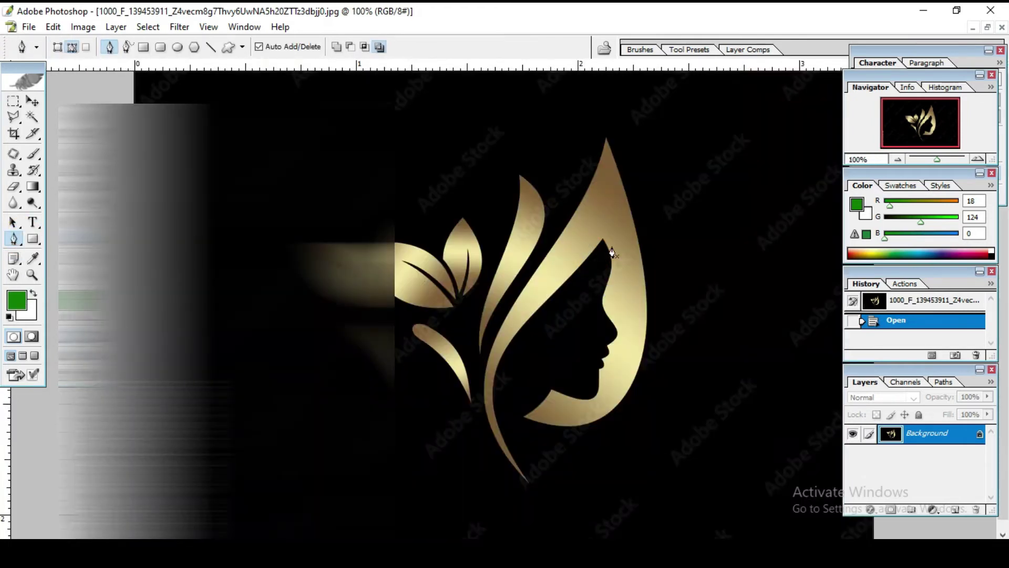
pyautogui.click(606, 140)
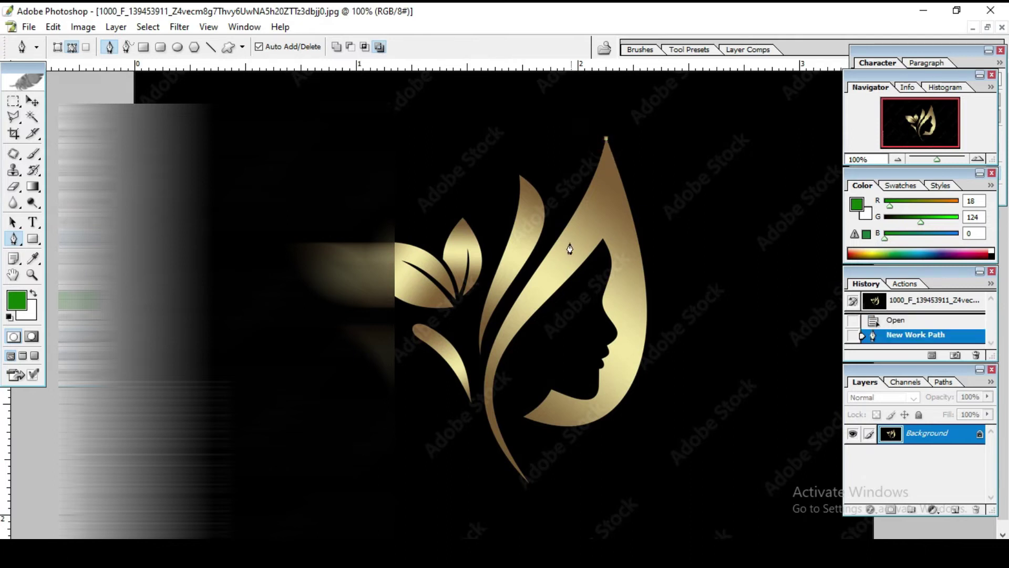
# - Trace curved Pen anchors down the gold strand to its bottom and back up
pyautogui.moveTo(561, 236); pyautogui.dragTo(537, 256)
pyautogui.hotkey('ctrl', 'z')
pyautogui.moveTo(560, 235); pyautogui.dragTo(524, 282)
pyautogui.click(561, 235)
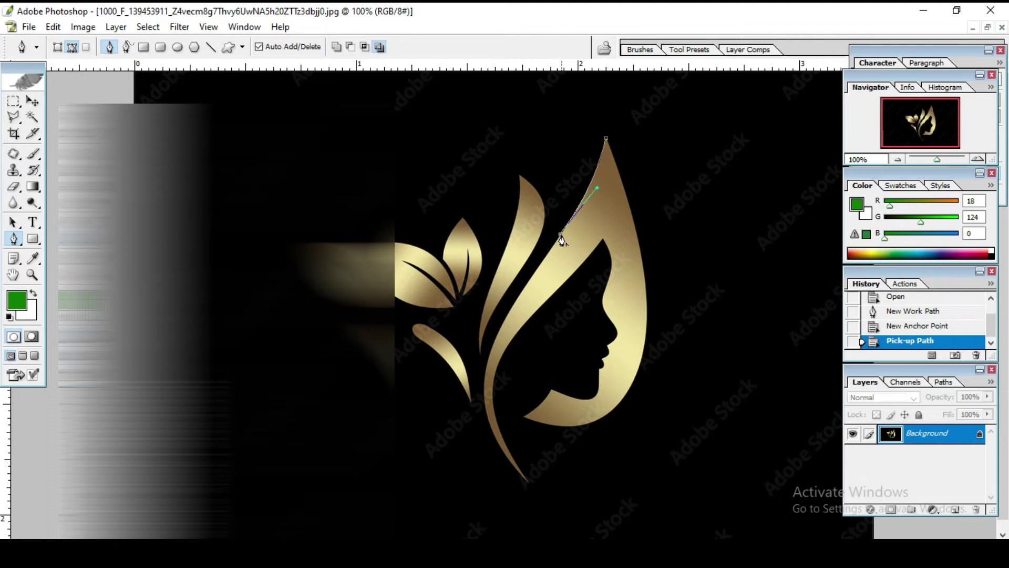
pyautogui.click(505, 325)
pyautogui.moveTo(493, 331); pyautogui.dragTo(488, 344)
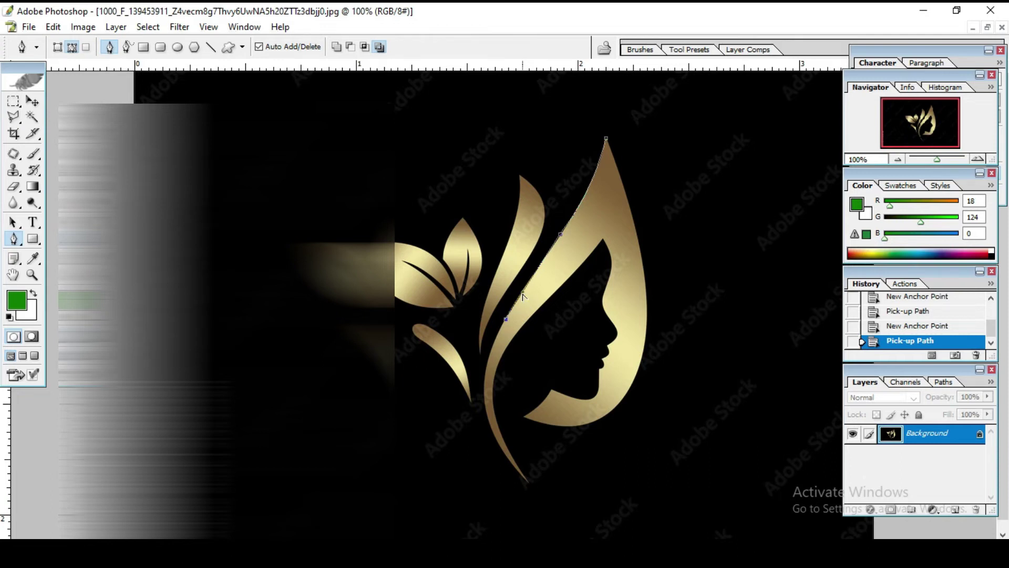
pyautogui.hotkey('ctrl', 'z')
pyautogui.hotkey('ctrl', 'z')
pyautogui.moveTo(483, 393); pyautogui.dragTo(487, 435)
pyautogui.keyDown('alt'); pyautogui.click(484, 393); pyautogui.keyUp('alt')
pyautogui.moveTo(526, 324); pyautogui.dragTo(544, 317)
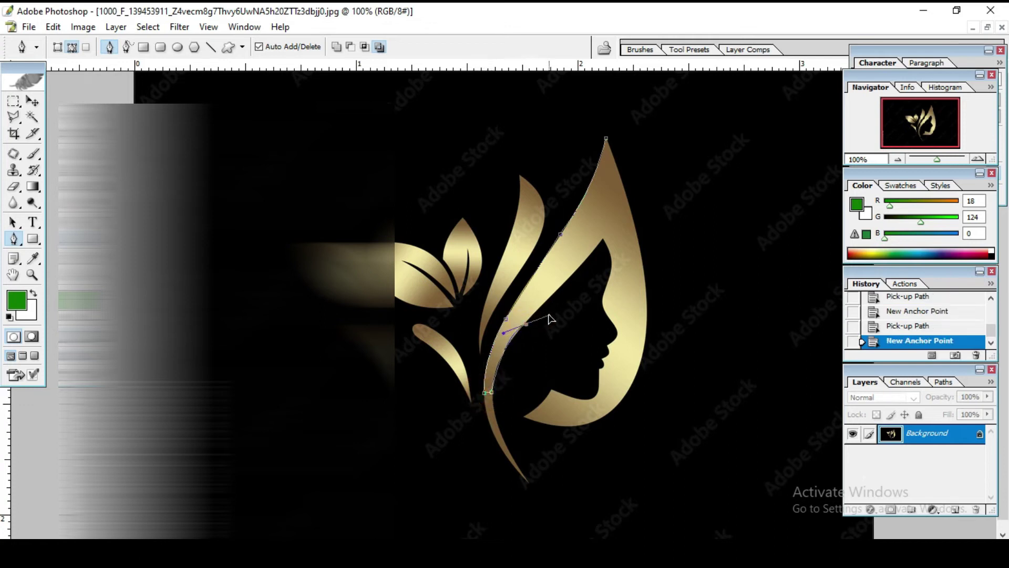
pyautogui.moveTo(545, 318); pyautogui.dragTo(561, 297)
pyautogui.keyDown('alt'); pyautogui.click(526, 324); pyautogui.keyUp('alt')
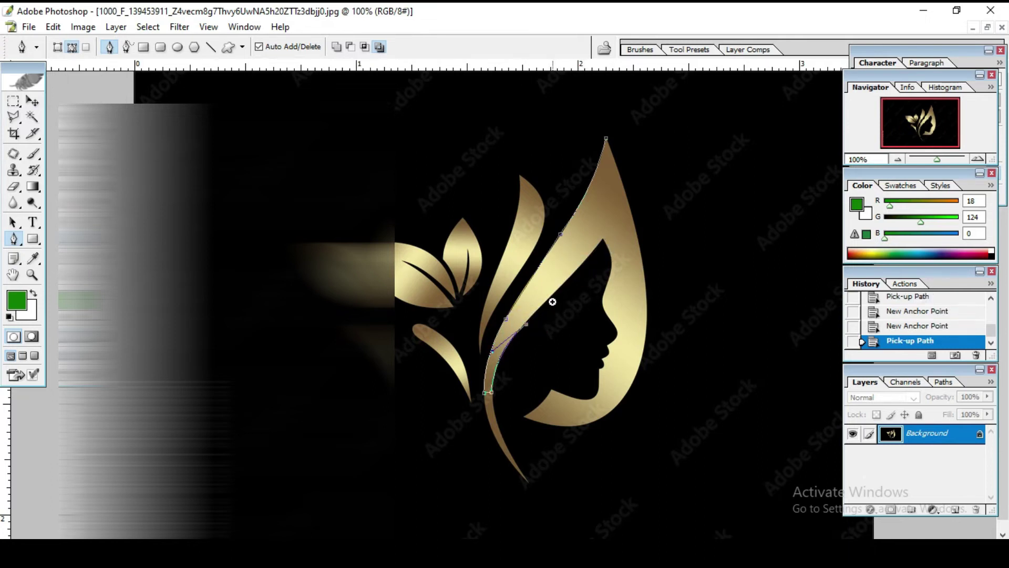
# - Zoom to 200%, anchor the notch tip and close the path at the top tip
pyautogui.hotkey('ctrl', '+')
pyautogui.moveTo(604, 174); pyautogui.dragTo(621, 165)
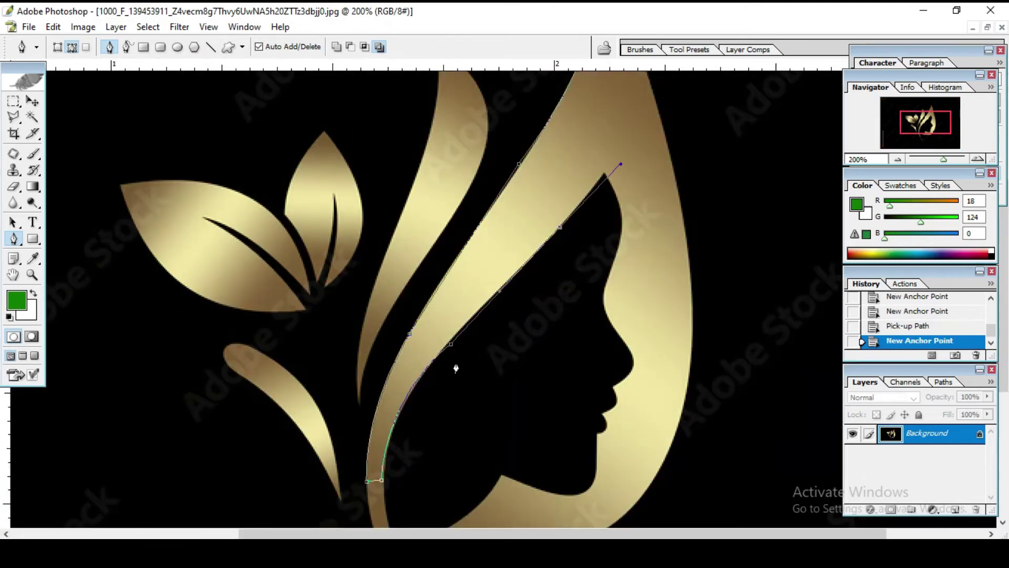
pyautogui.click(451, 344)
pyautogui.click(451, 344)
pyautogui.click(592, 191)
pyautogui.hotkey('ctrl', 'z')
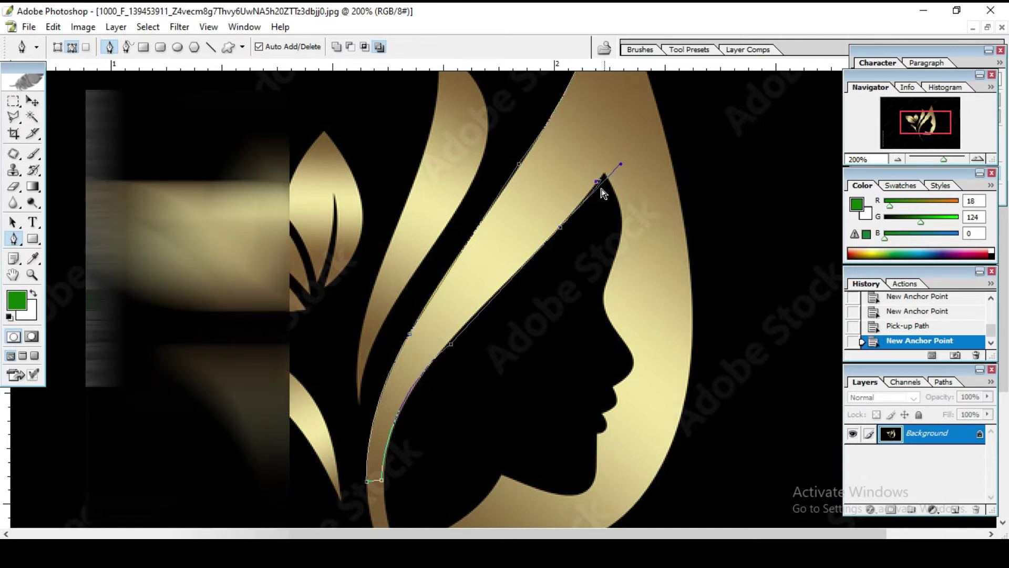
pyautogui.click(560, 228)
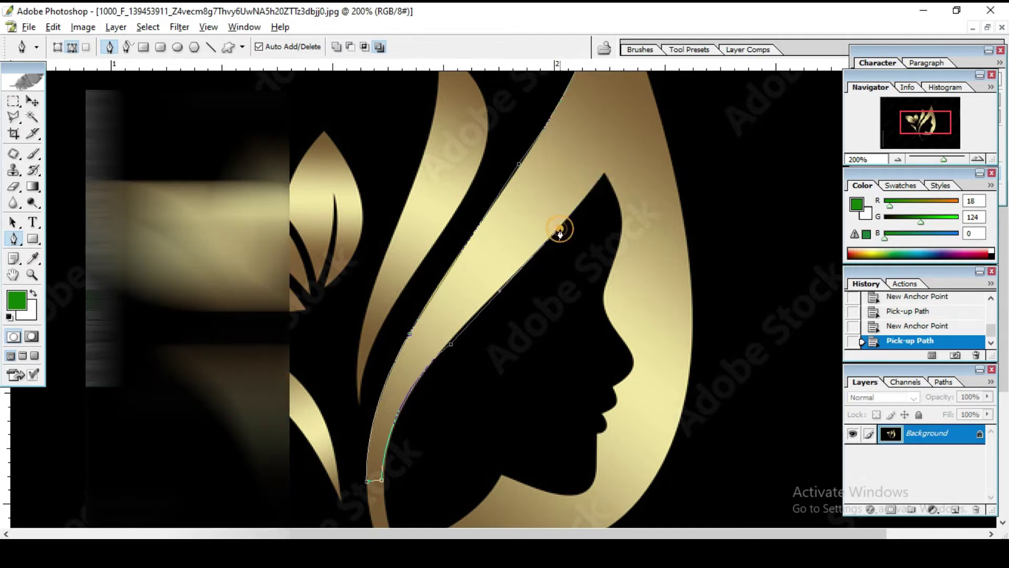
pyautogui.click(604, 180)
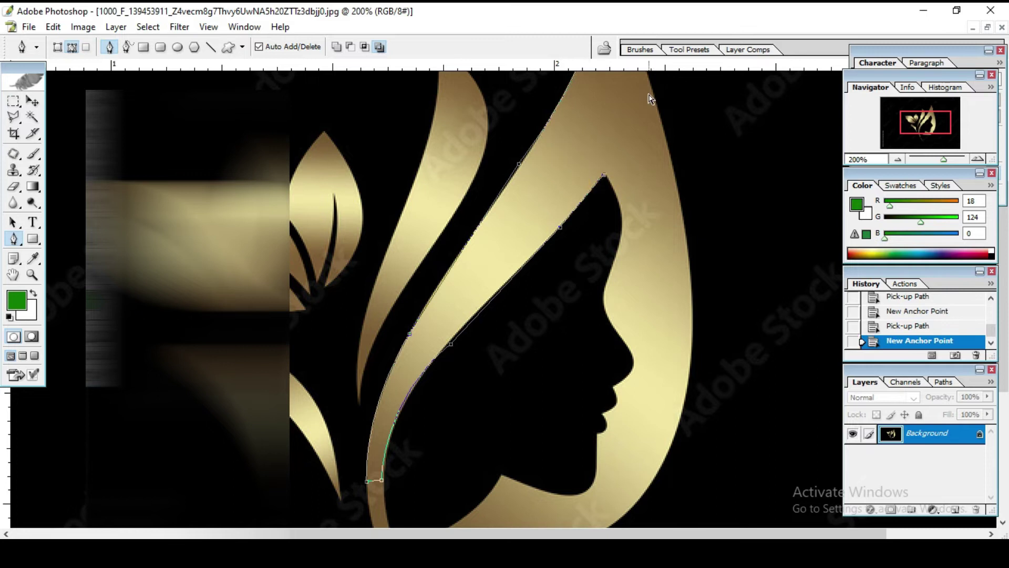
pyautogui.hotkey('ctrl', '-')
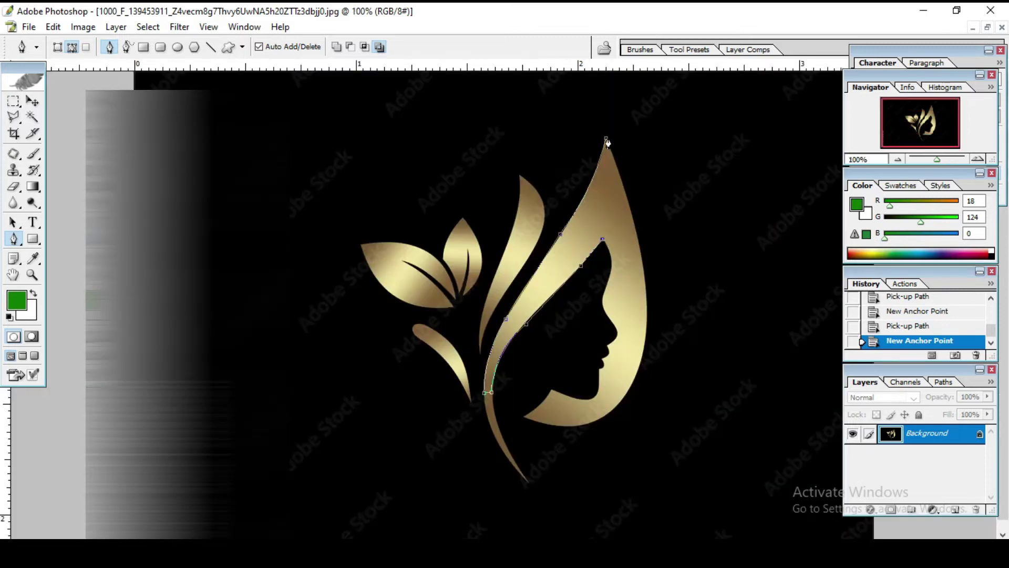
pyautogui.moveTo(606, 140); pyautogui.dragTo(581, 91)
# - Turn the path into a 1-pixel feathered selection and move the strand piece
pyautogui.hotkey('ctrl', 'Return')
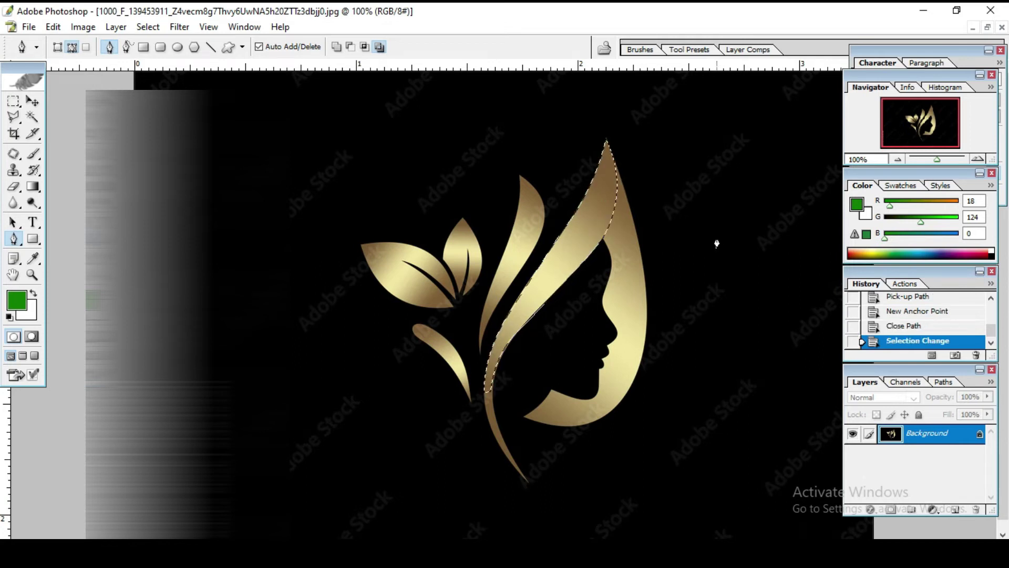
pyautogui.hotkey('ctrl', 'z')
pyautogui.rightClick(575, 223)
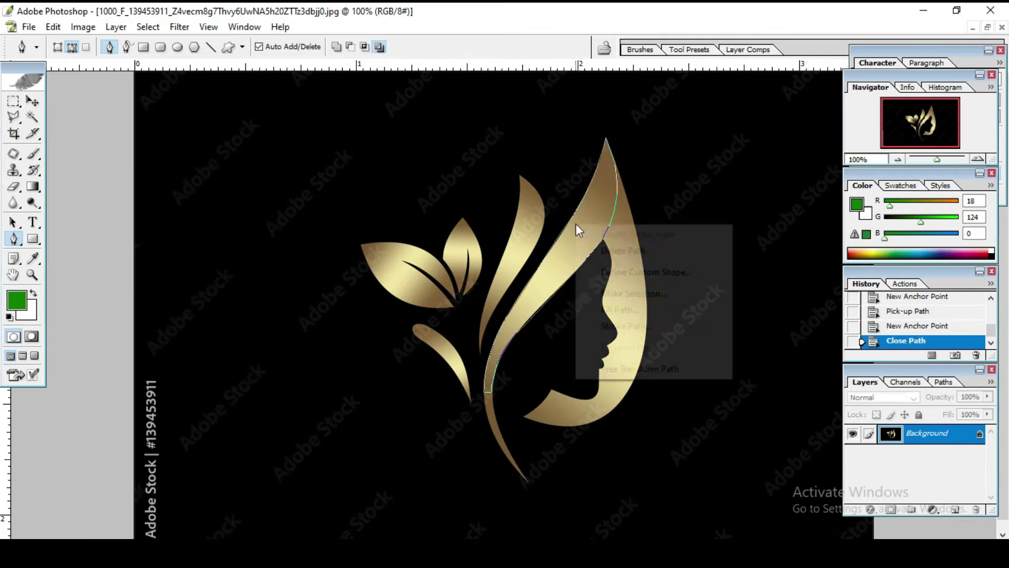
pyautogui.click(632, 296)
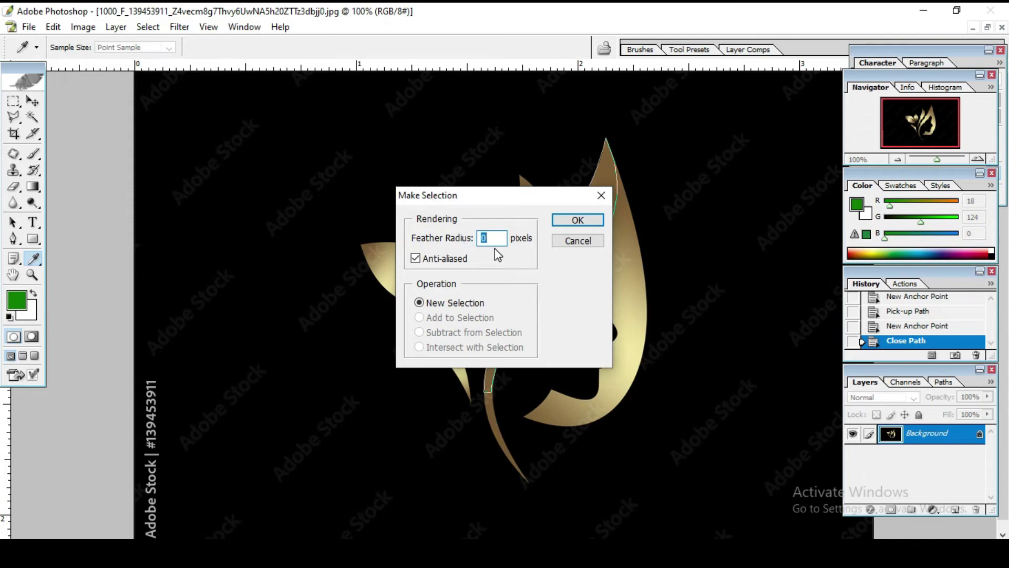
pyautogui.write('1')
pyautogui.click(575, 222)
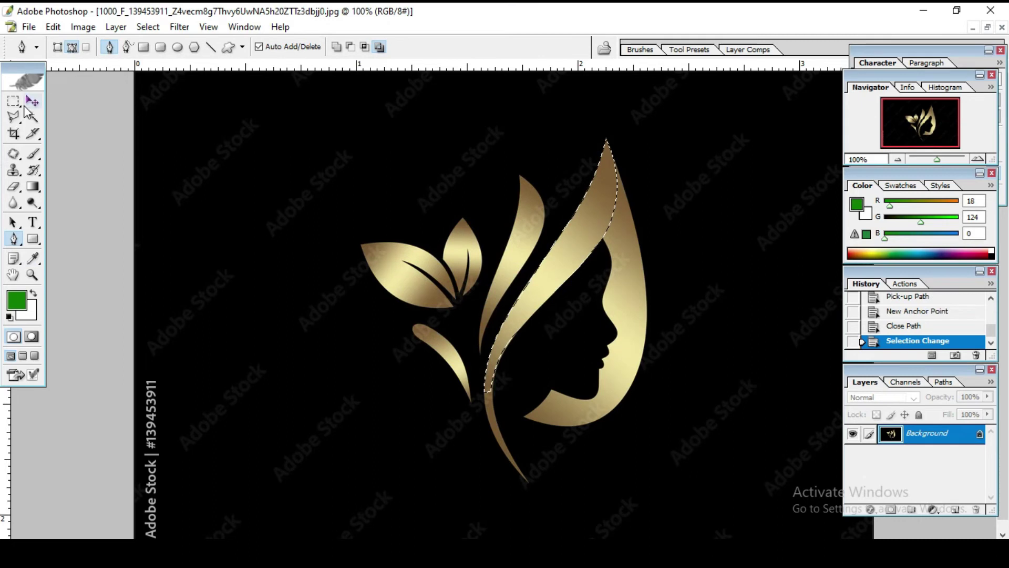
pyautogui.click(31, 101)
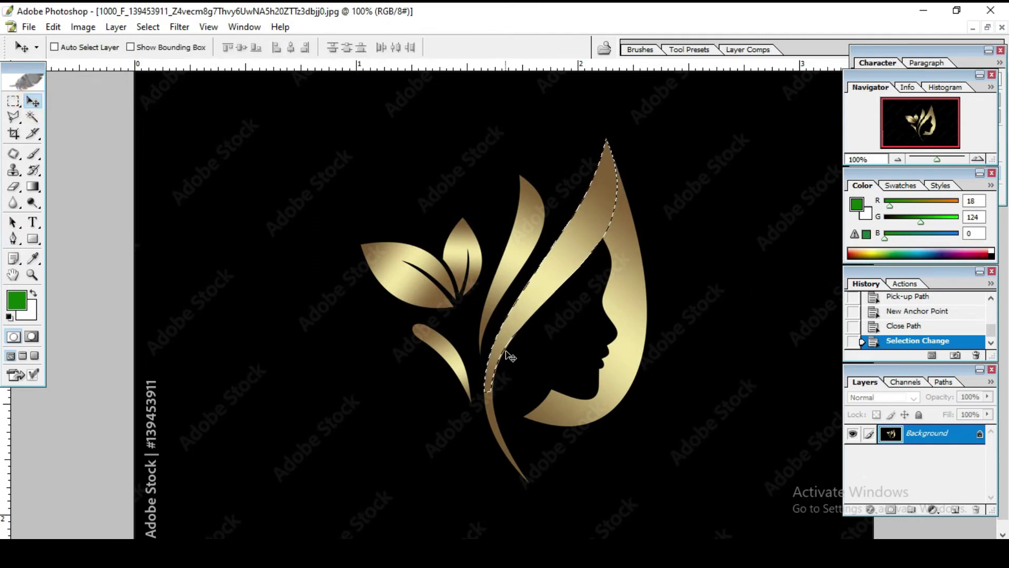
pyautogui.moveTo(525, 308)
pyautogui.mouseDown()
pyautogui.moveTo(655, 290)
pyautogui.moveTo(563, 323)
pyautogui.mouseUp()
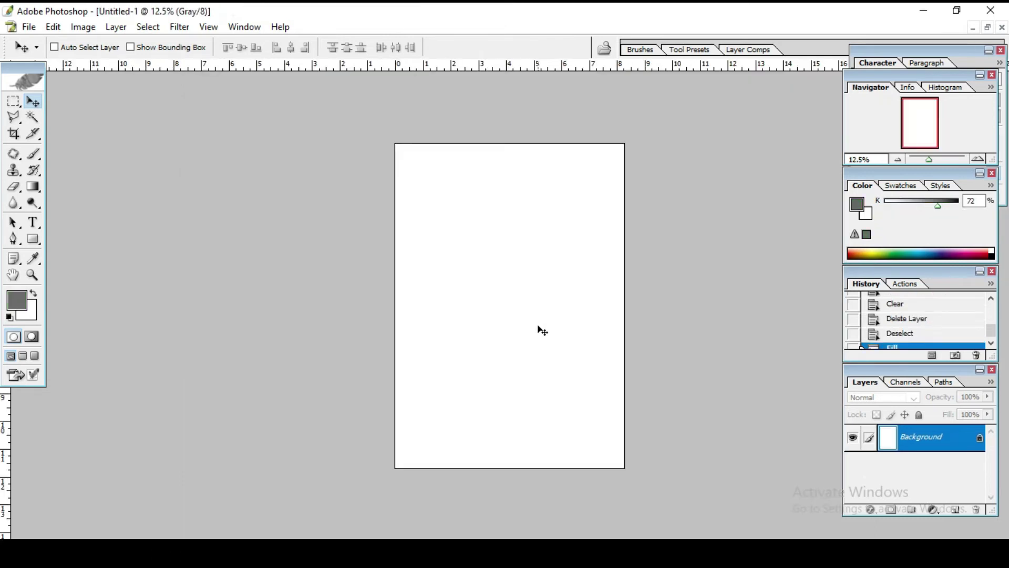
# - Paste the strand piece, enlarge it to fill the page and reposition it
pyautogui.hotkey('ctrl', 'v')
pyautogui.hotkey('ctrl', 't')
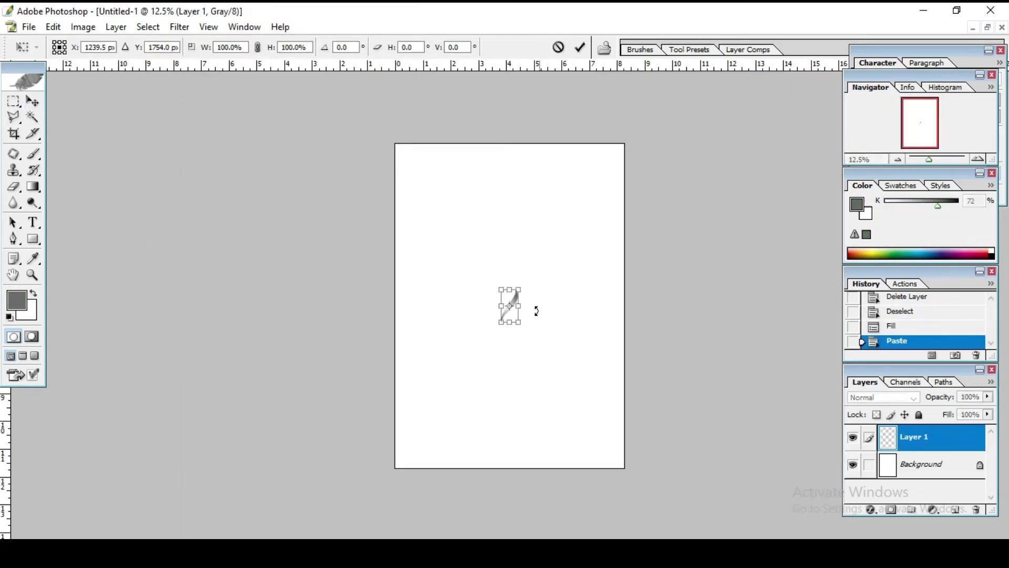
pyautogui.moveTo(524, 287); pyautogui.dragTo(642, 194)
pyautogui.press('Return')
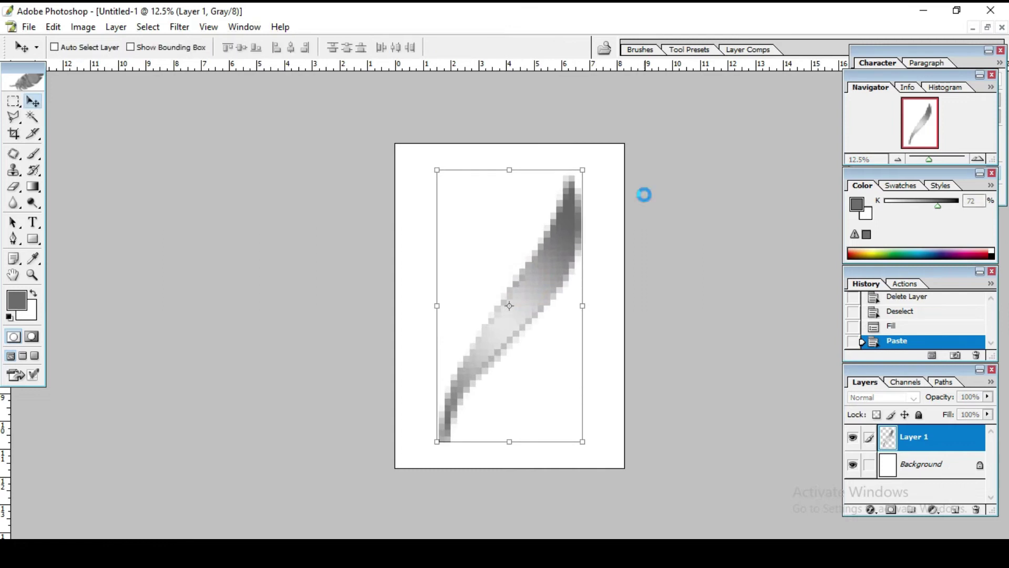
pyautogui.moveTo(553, 318); pyautogui.dragTo(568, 266)
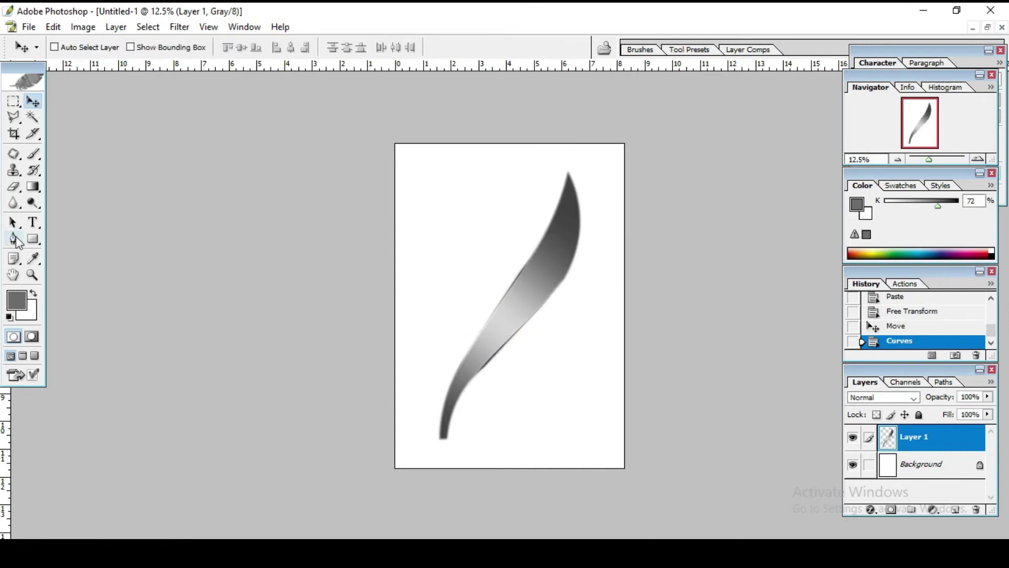
# - Start a new text layer near the top left of the page
pyautogui.click(33, 222)
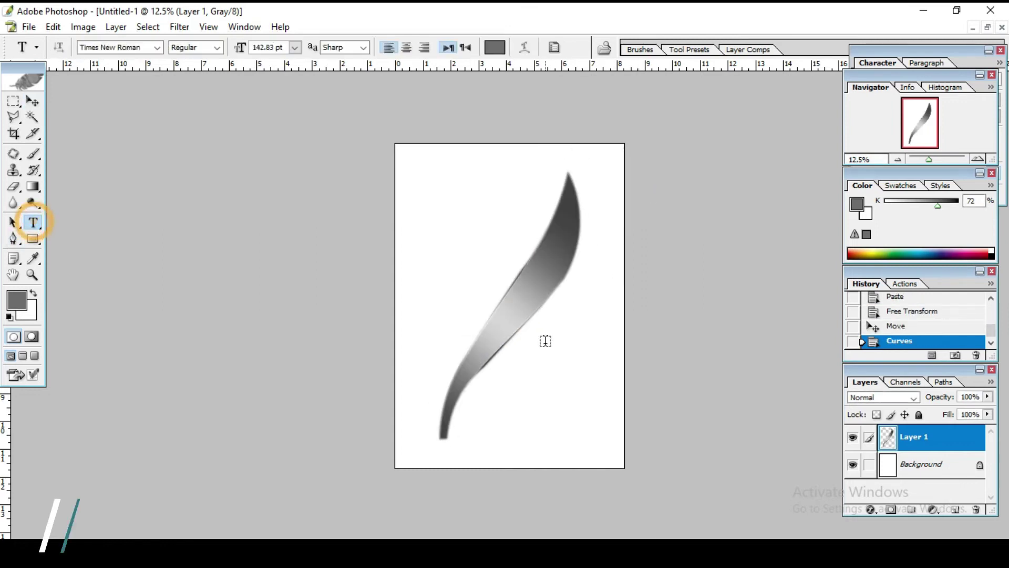
pyautogui.keyDown('ctrl'); pyautogui.click(446, 251); pyautogui.keyUp('ctrl')
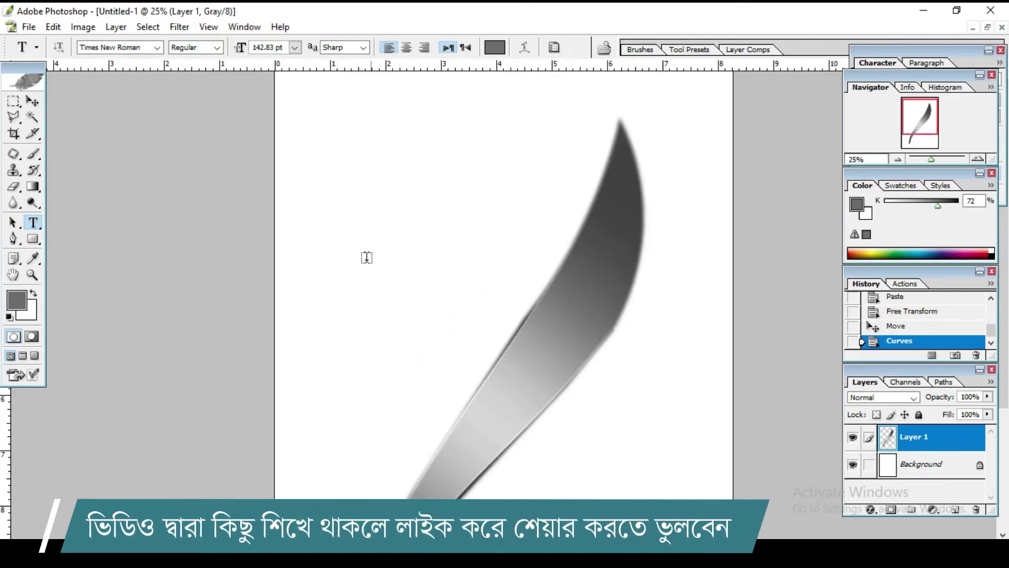
pyautogui.click(351, 212)
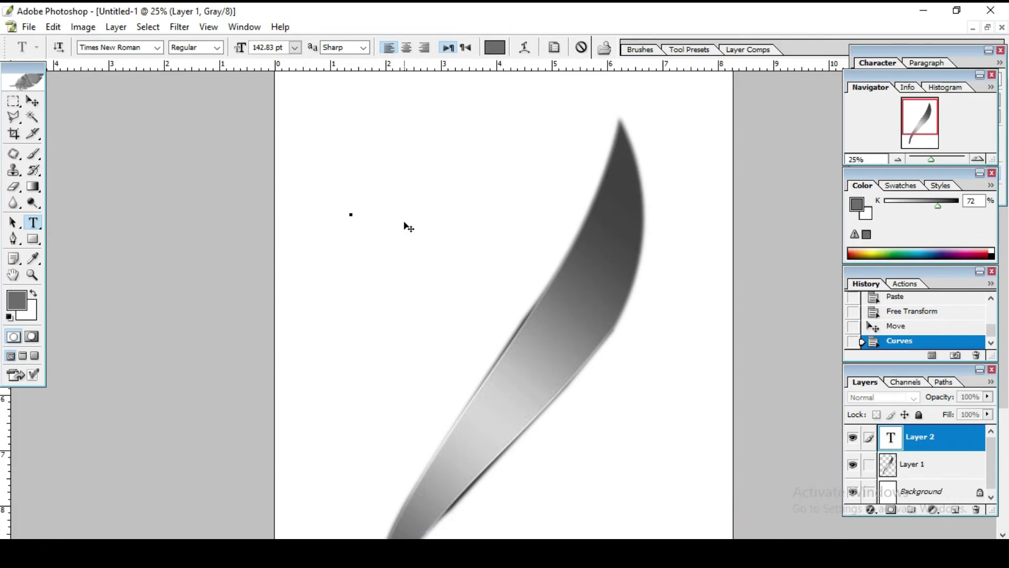
# - Type 'Photoshop' as large grey text and drag it left to the page edge
pyautogui.write('Md')
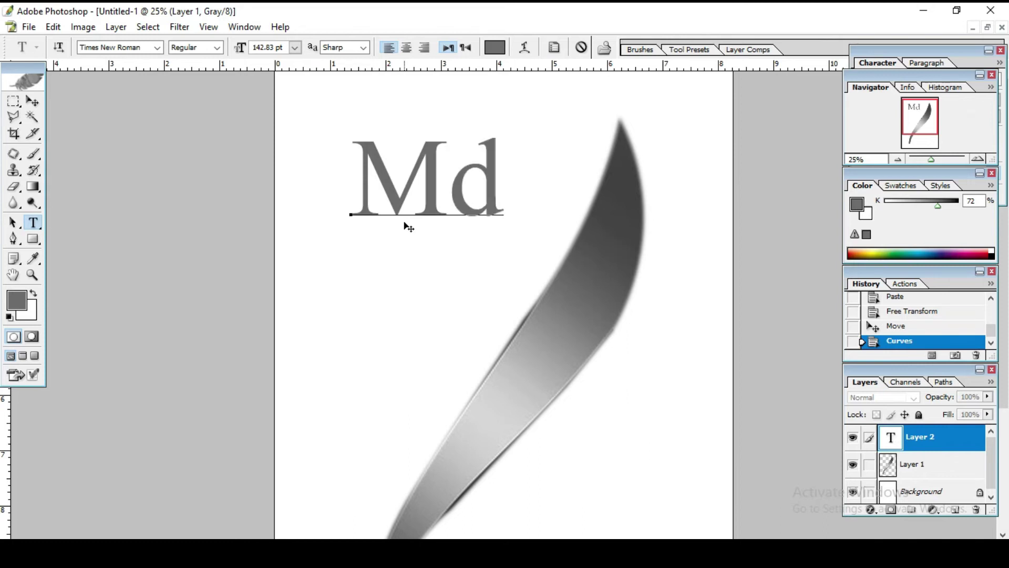
pyautogui.hotkey('ctrl', 'a')
pyautogui.write('Ph')
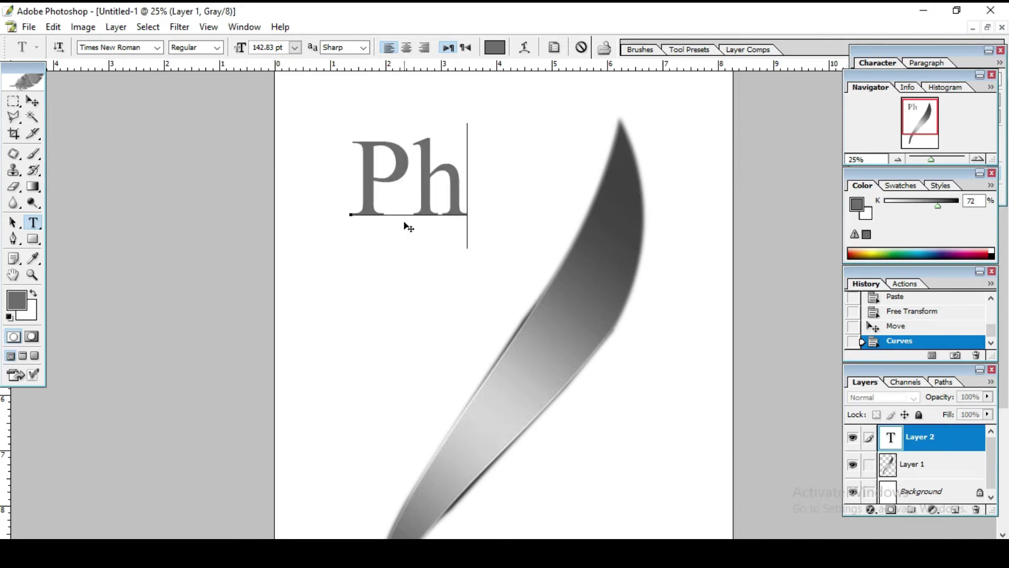
pyautogui.write('ot')
pyautogui.press('BackSpace')
pyautogui.write('oto')
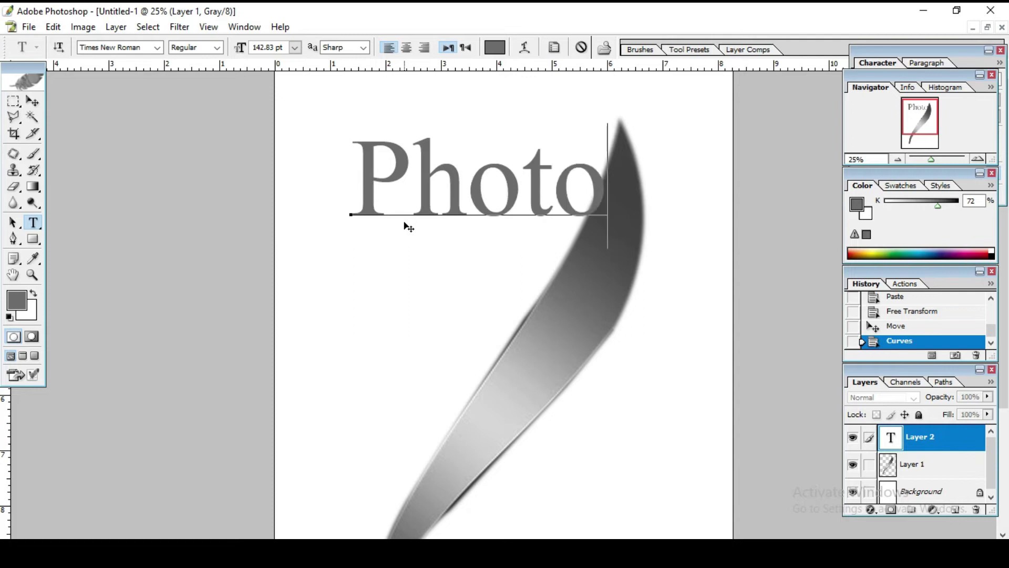
pyautogui.write('shop')
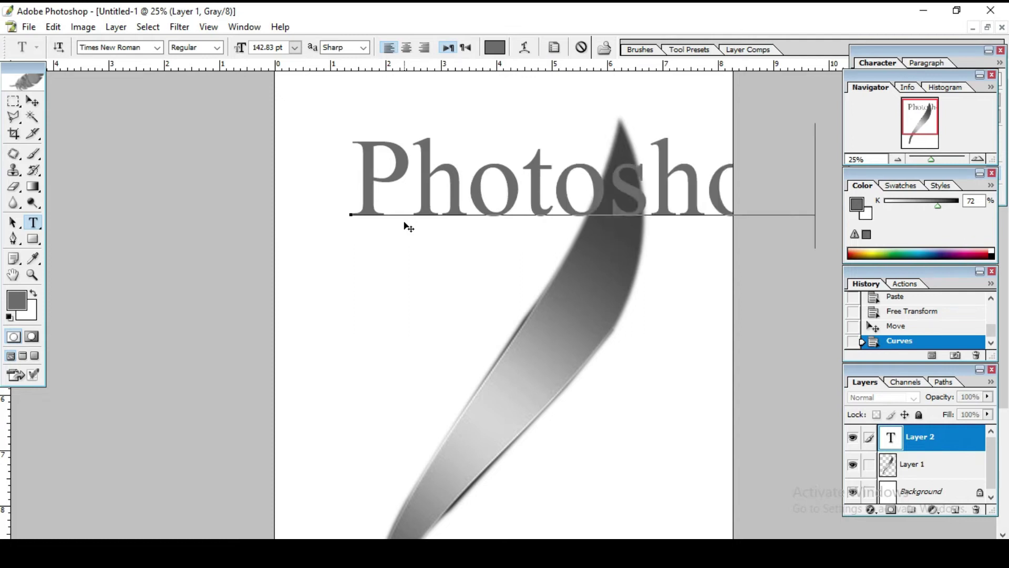
pyautogui.click(32, 101)
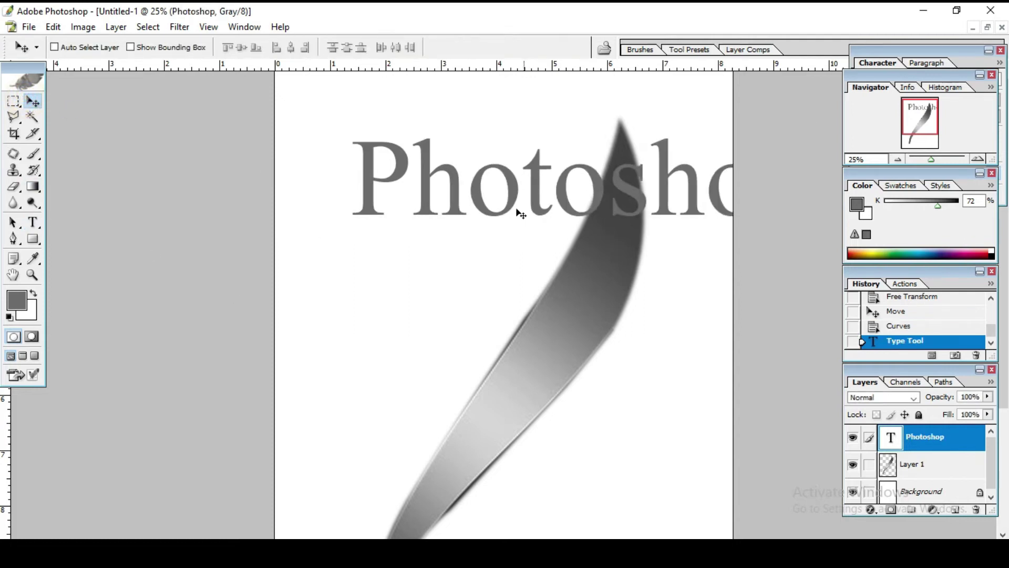
pyautogui.moveTo(518, 214); pyautogui.dragTo(431, 215)
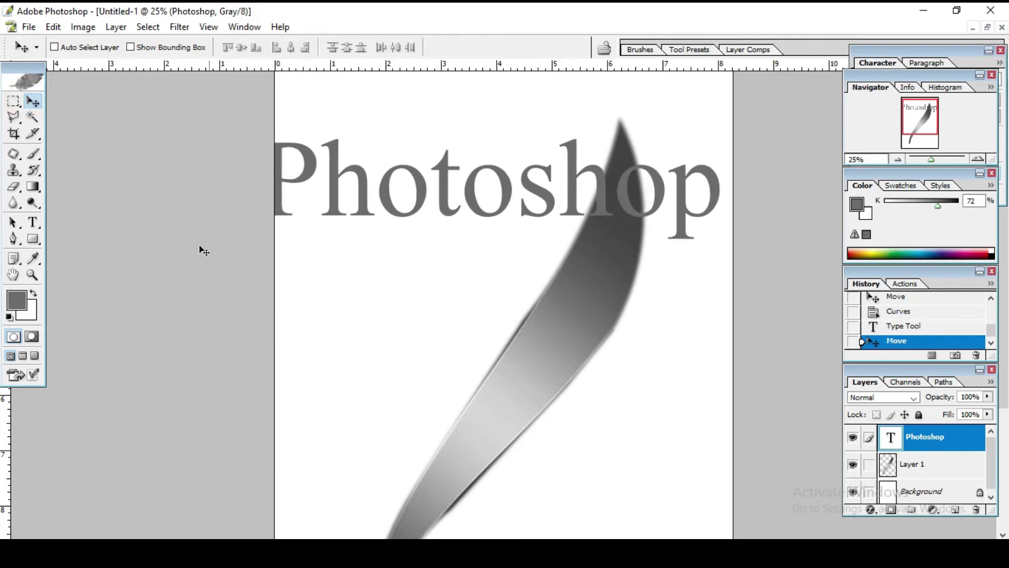
pyautogui.click(32, 222)
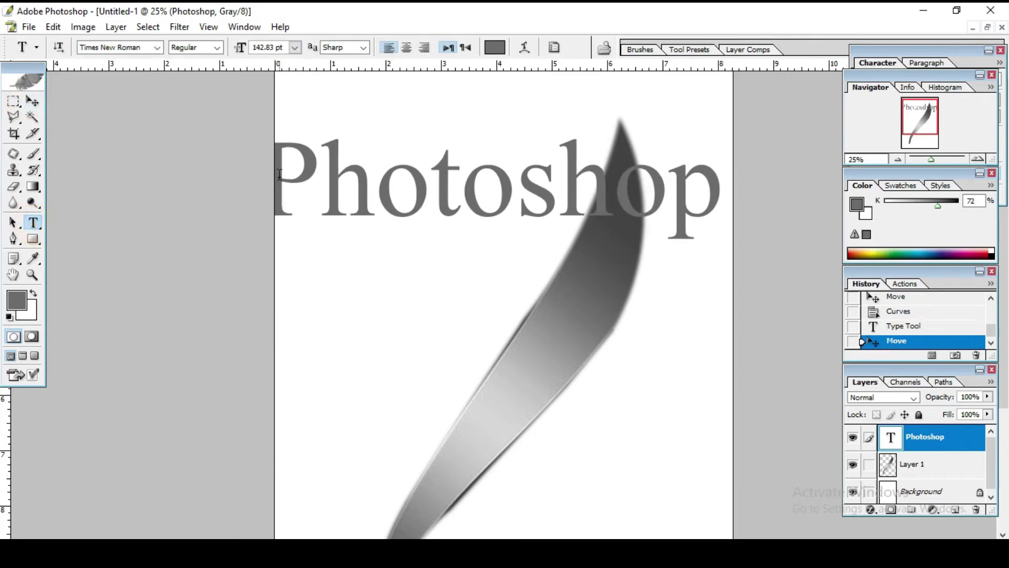
# - Try 24 pt and 30 pt sizes, then set the text to 72 pt
pyautogui.click(295, 47)
pyautogui.click(287, 216)
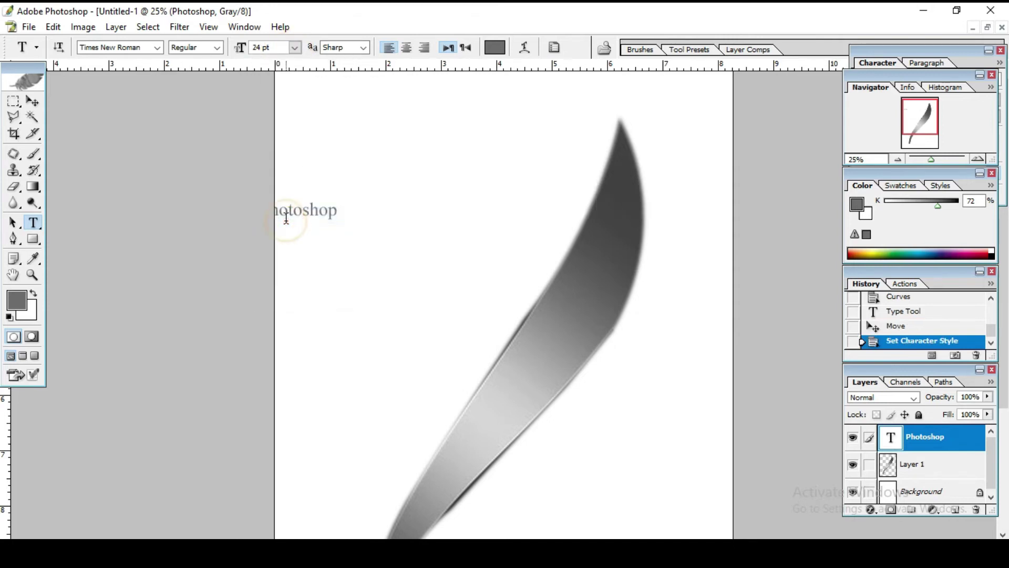
pyautogui.click(295, 47)
pyautogui.click(293, 230)
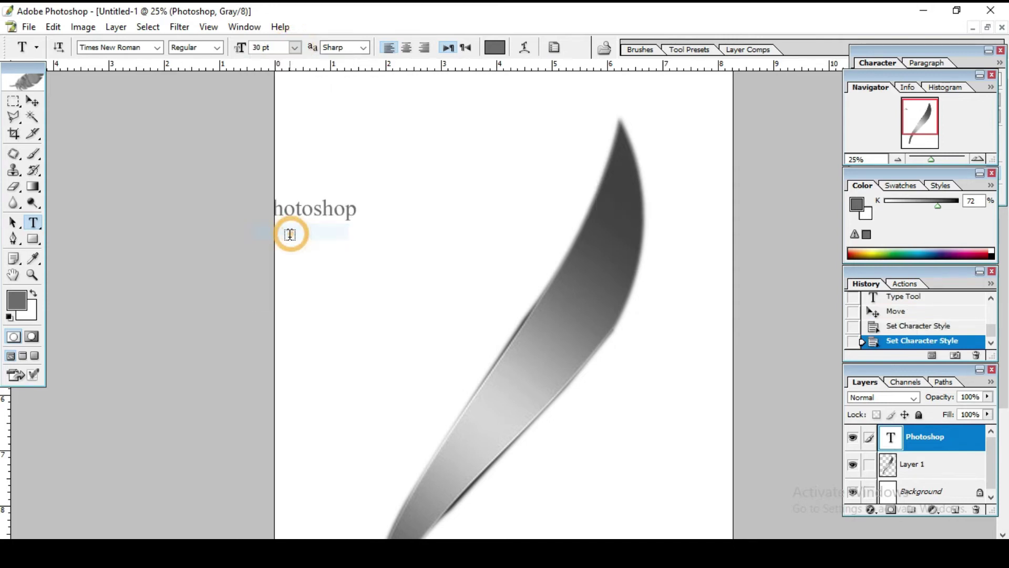
pyautogui.click(294, 47)
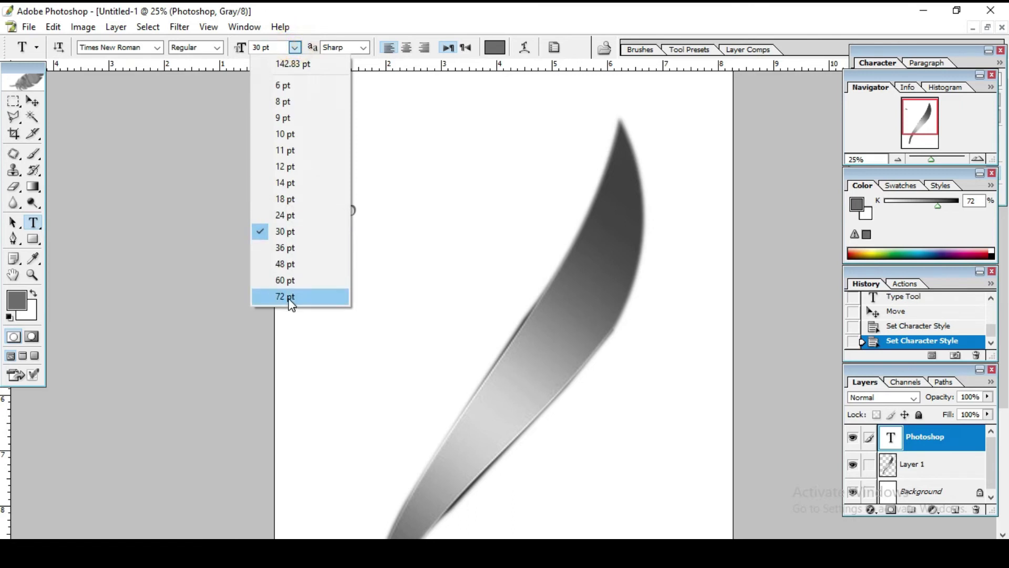
pyautogui.click(290, 295)
# - Try the Bold, Bold Italic and Italic font styles on the text
pyautogui.click(216, 47)
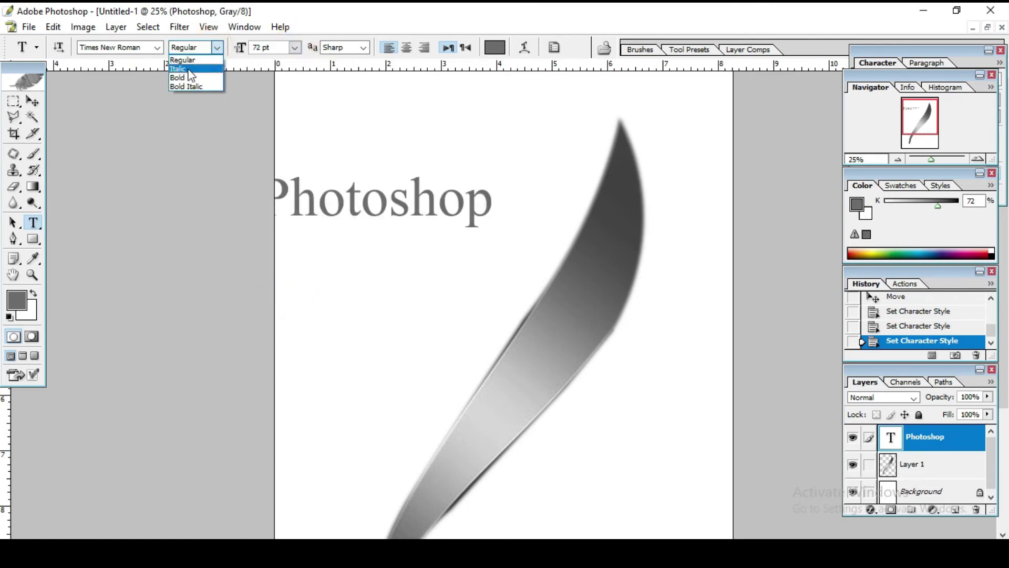
pyautogui.click(181, 78)
pyautogui.click(216, 47)
pyautogui.click(189, 87)
pyautogui.click(217, 48)
pyautogui.click(178, 68)
# - Try the Vivaldi and TonnySushreeMJ fonts on the Photoshop text
pyautogui.click(157, 48)
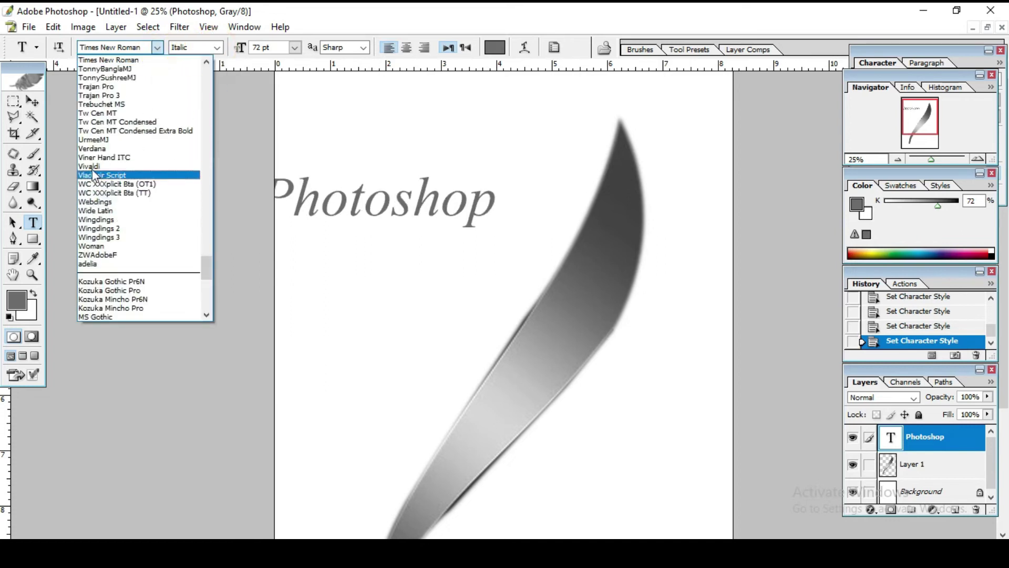
pyautogui.click(92, 166)
pyautogui.click(158, 47)
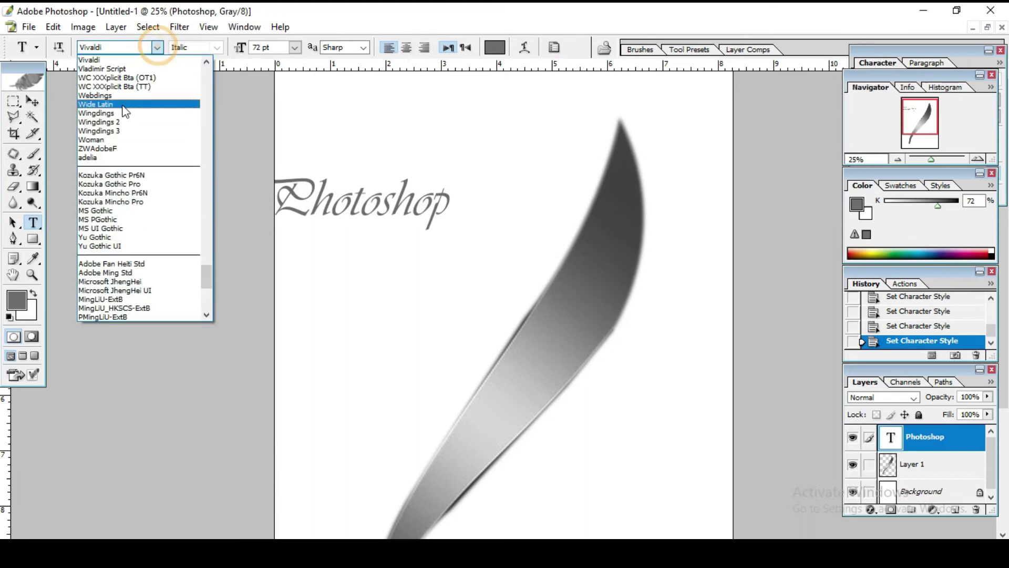
pyautogui.scroll(2, 105, 136)
pyautogui.scroll(2, 105, 136)
pyautogui.scroll(2, 108, 140)
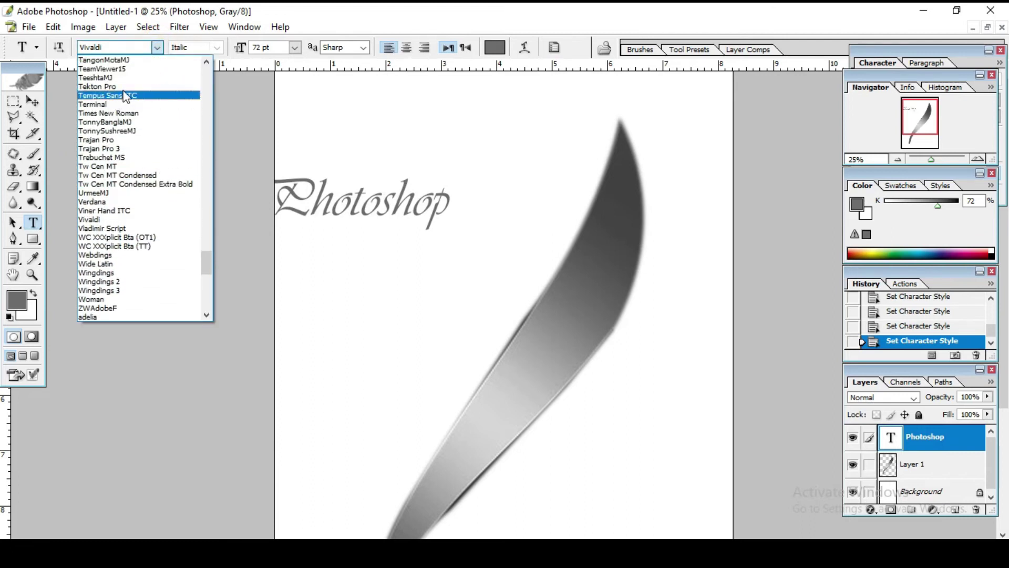
pyautogui.click(126, 128)
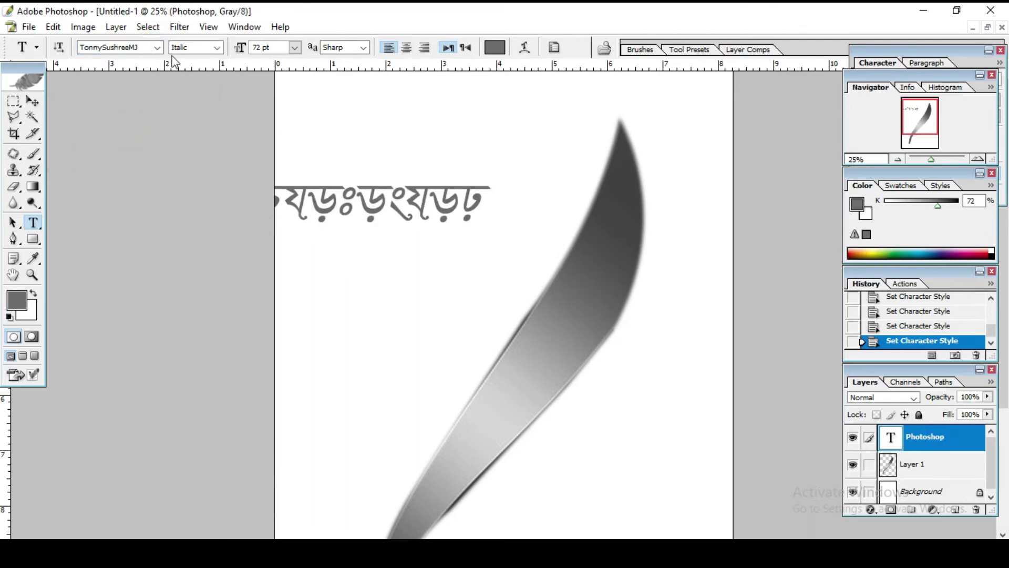
# - Set the Photoshop text in the Poor Richard Regular font
pyautogui.click(157, 47)
pyautogui.scroll(2, 120, 106)
pyautogui.scroll(2, 121, 99)
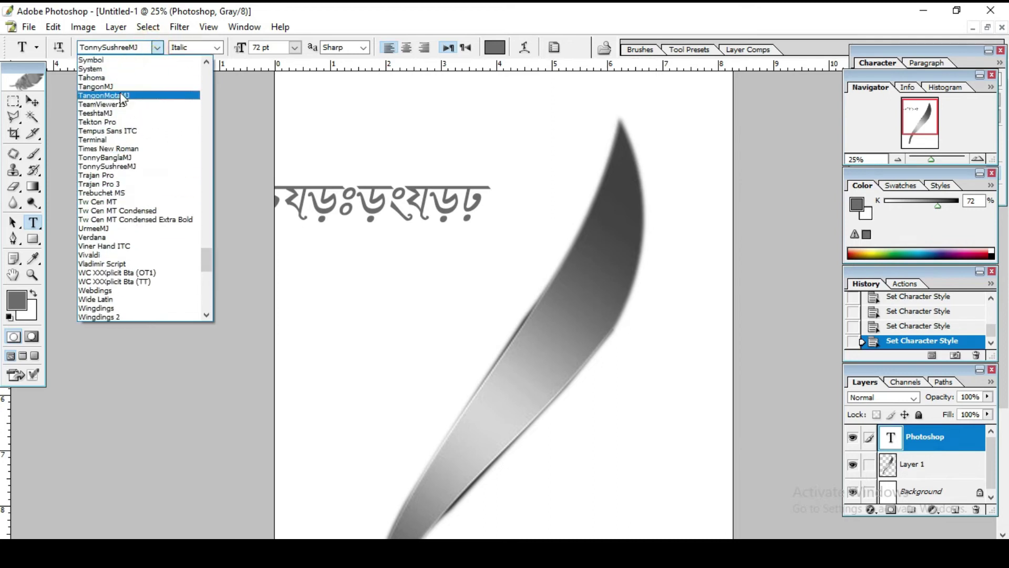
pyautogui.scroll(2, 117, 101)
pyautogui.scroll(3, 120, 101)
pyautogui.scroll(2, 122, 101)
pyautogui.scroll(2, 124, 102)
pyautogui.scroll(3, 122, 97)
pyautogui.scroll(3, 116, 92)
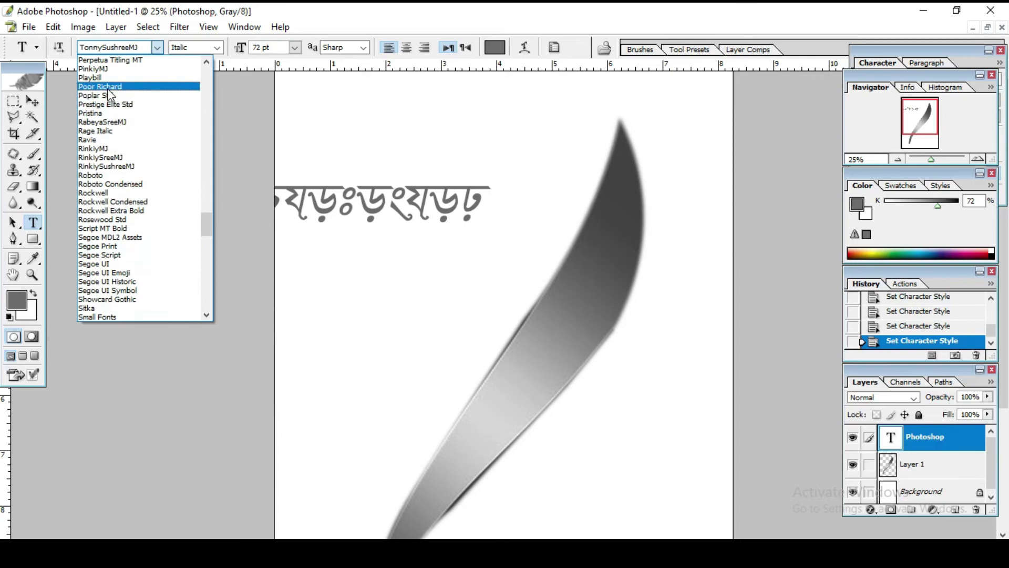
pyautogui.click(105, 88)
pyautogui.click(33, 101)
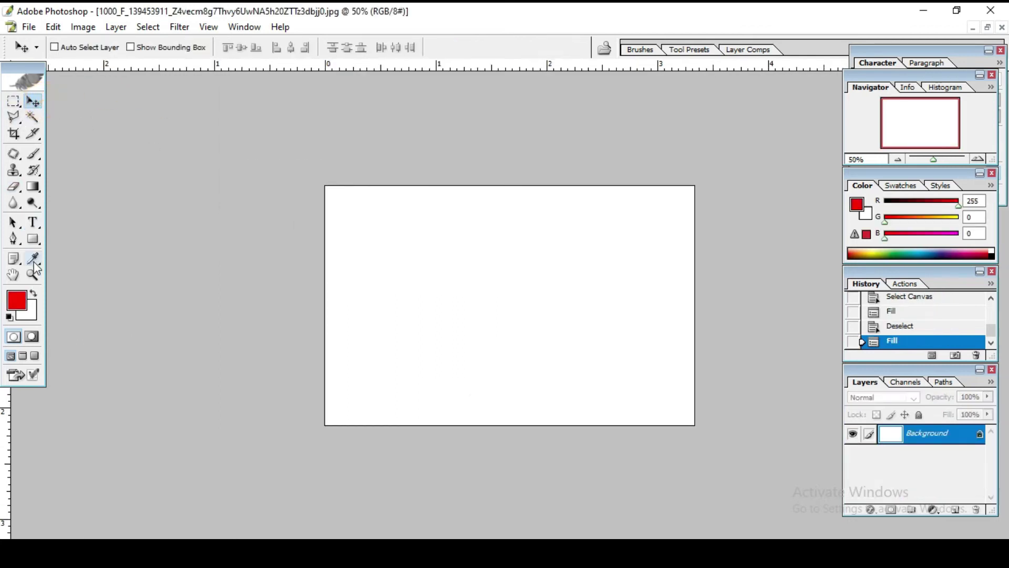
# - Marquee a rectangle on the left part of the canvas
pyautogui.click(34, 258)
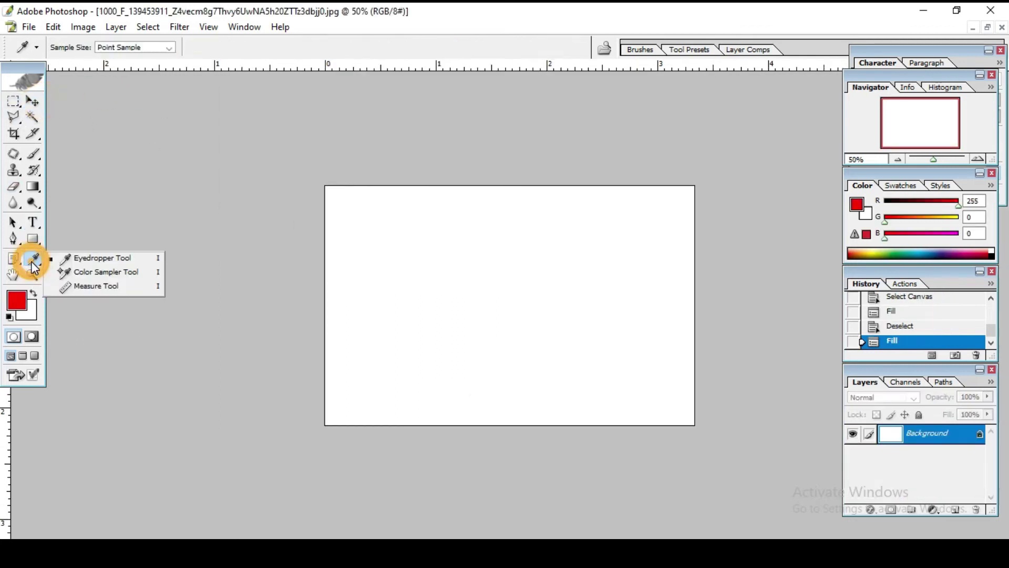
pyautogui.click(14, 101)
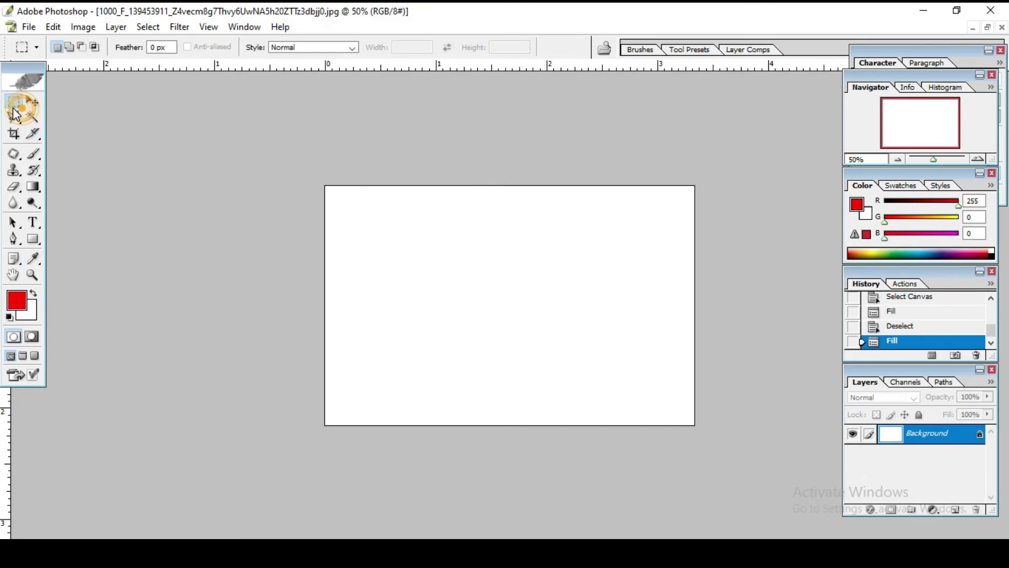
pyautogui.moveTo(341, 243); pyautogui.dragTo(522, 361)
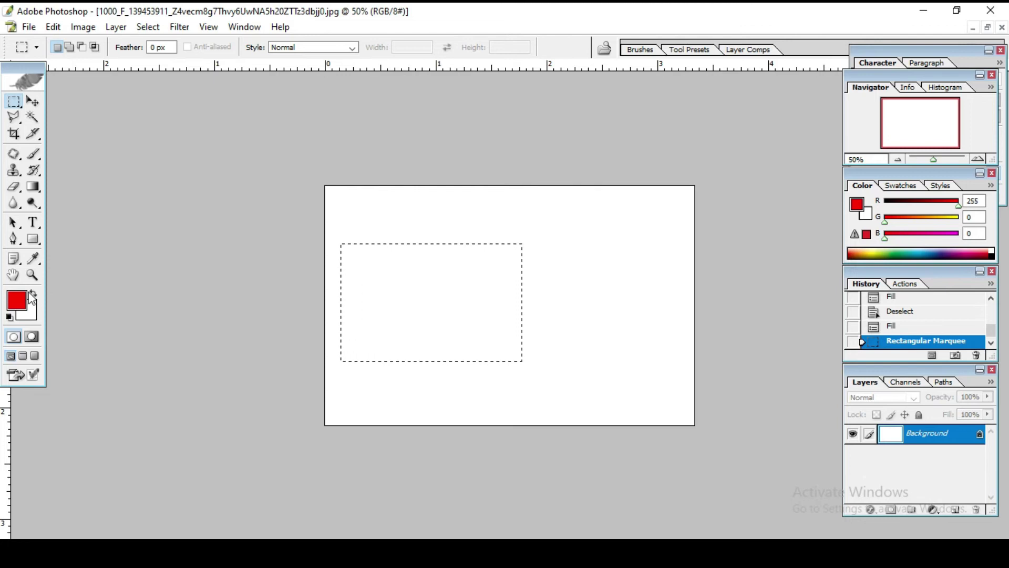
# - Choose purple #660066 in the Color Picker and make it the background colour
pyautogui.click(18, 306)
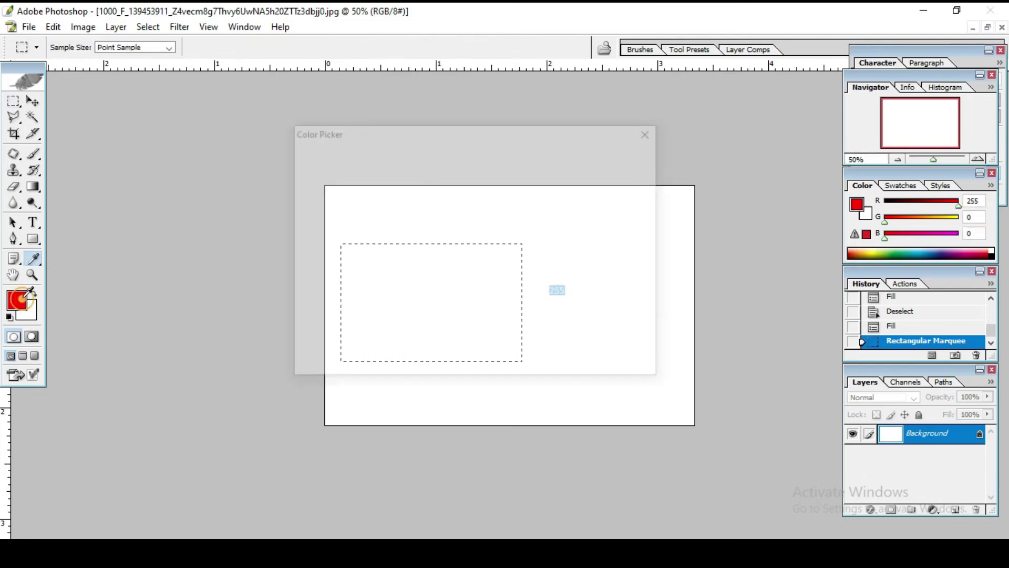
pyautogui.moveTo(501, 272); pyautogui.dragTo(509, 284)
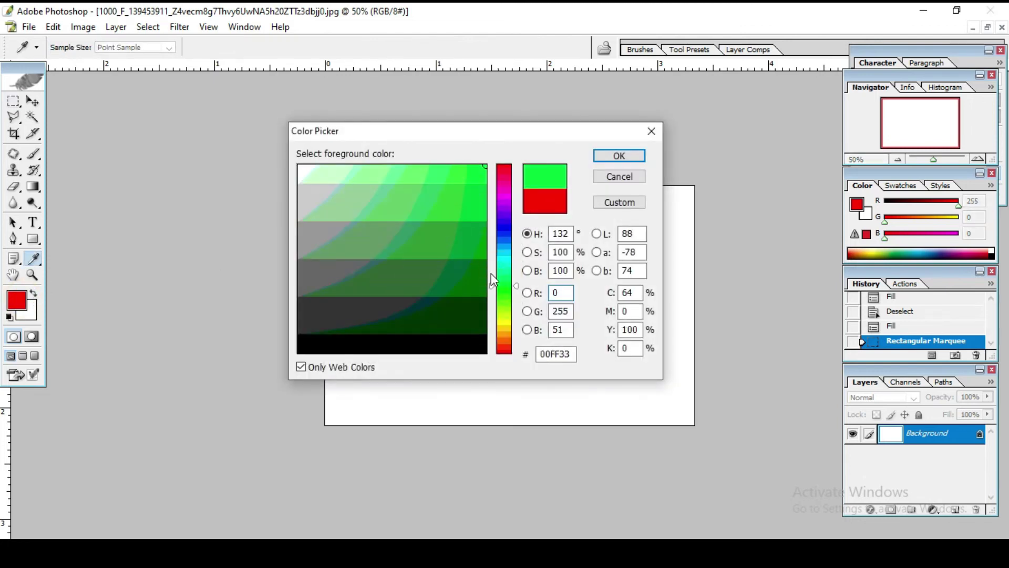
pyautogui.click(482, 273)
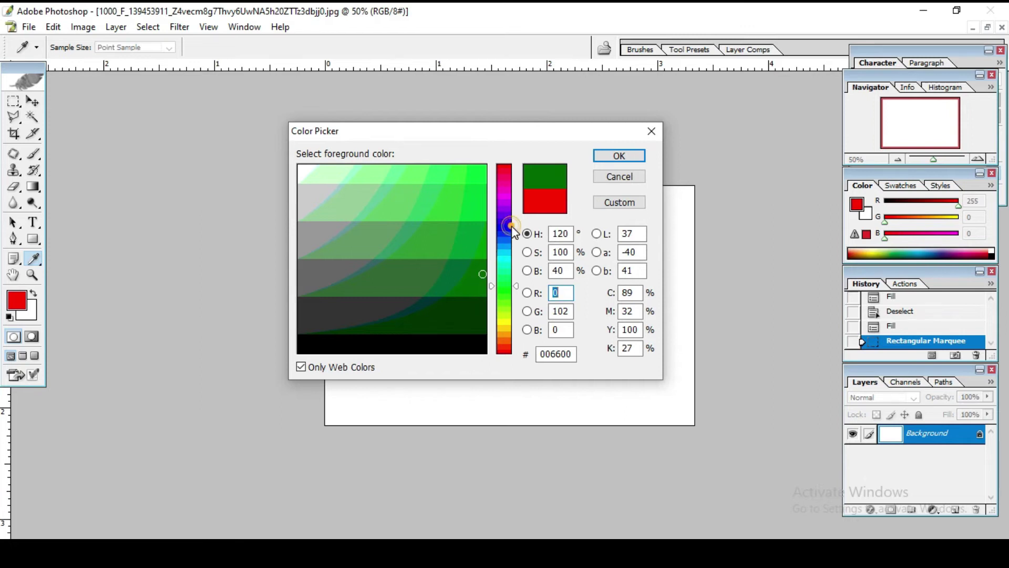
pyautogui.click(505, 198)
pyautogui.click(614, 157)
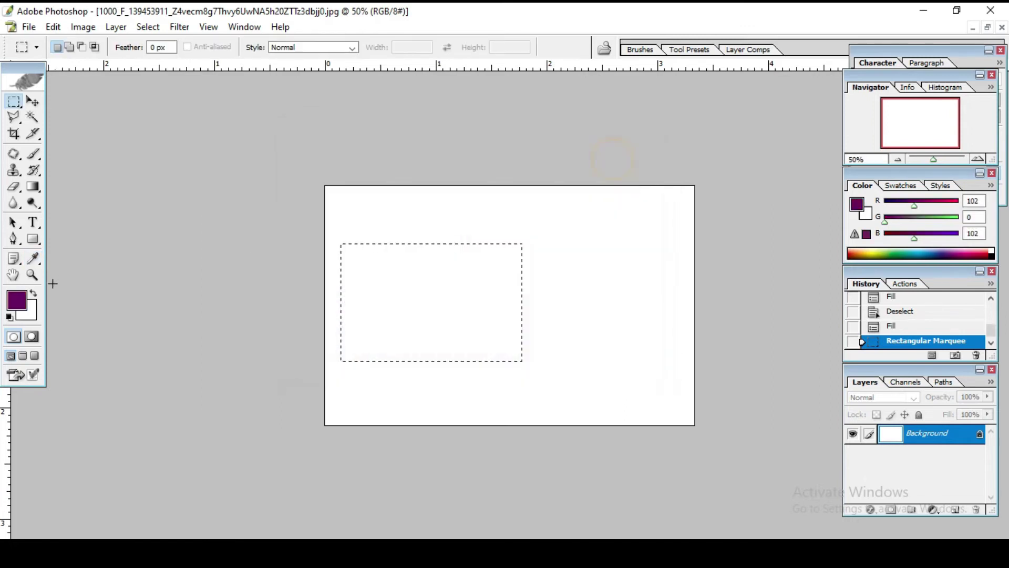
pyautogui.click(33, 293)
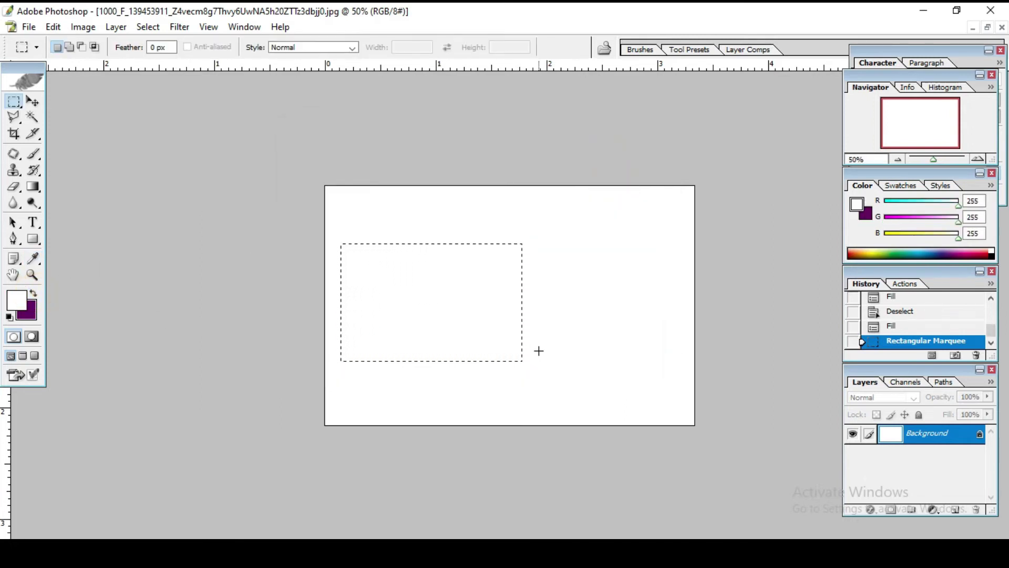
# - Fill the selection with purple, deselect, and marquee an area to its right
pyautogui.hotkey('ctrl', 'BackSpace')
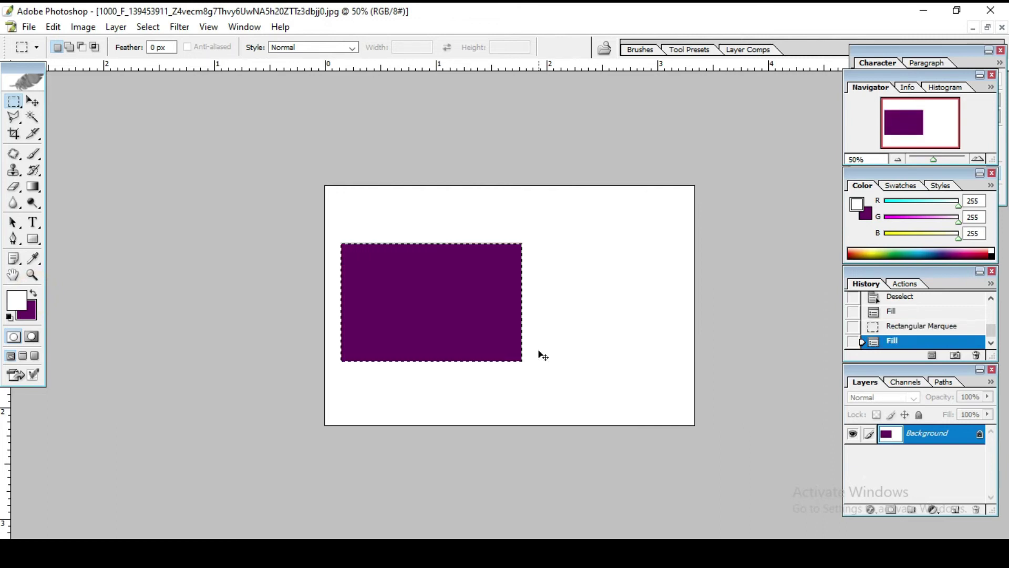
pyautogui.click(541, 355)
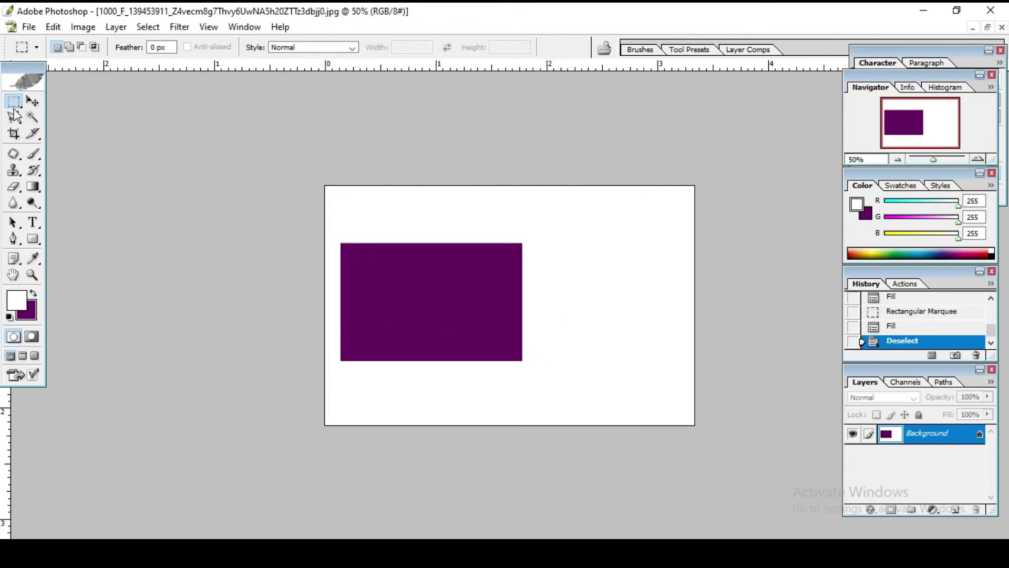
pyautogui.moveTo(555, 246); pyautogui.dragTo(672, 341)
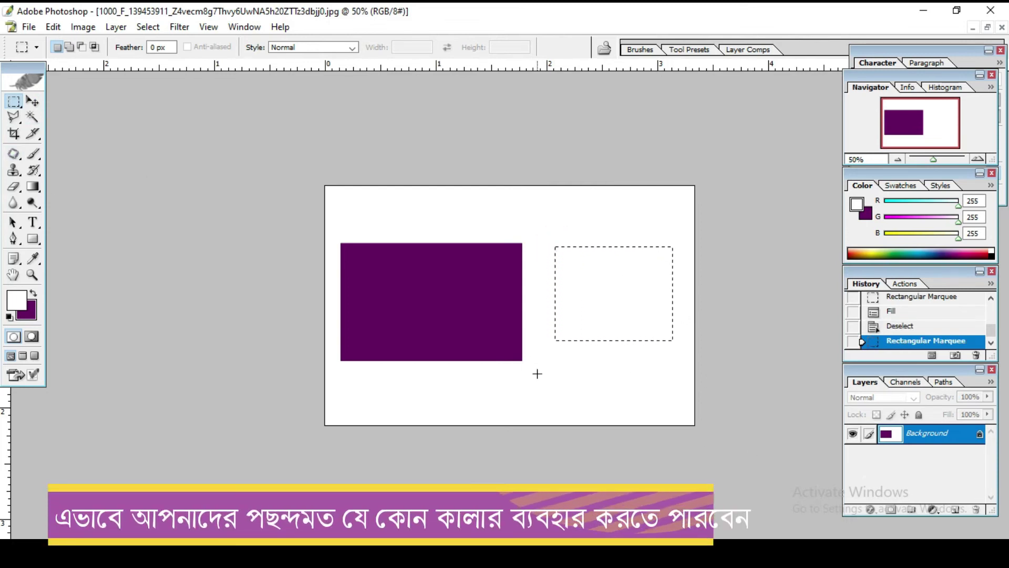
# - Pick red as the background colour and fill the second marked area with it
pyautogui.click(33, 258)
pyautogui.click(473, 292)
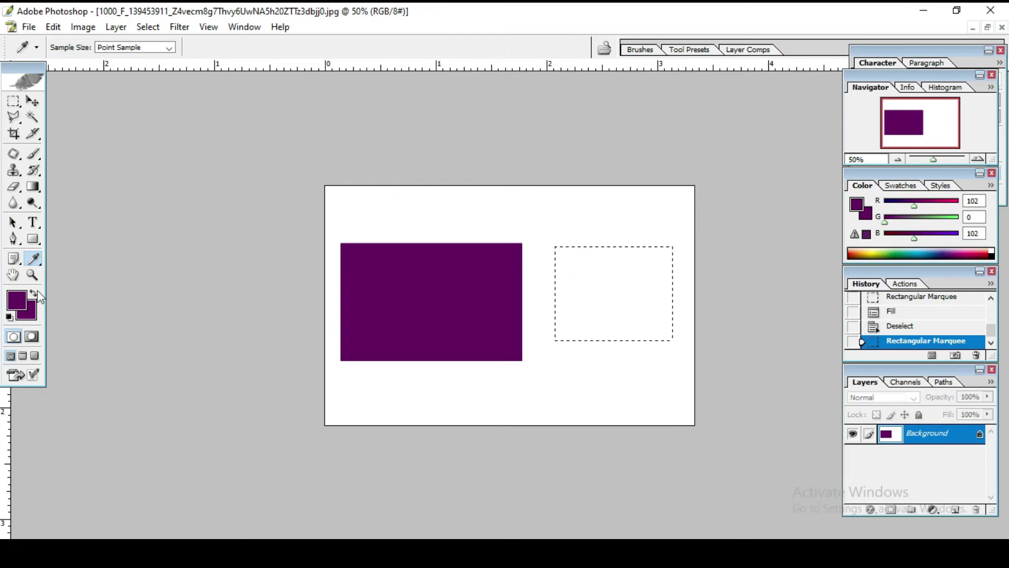
pyautogui.click(621, 267)
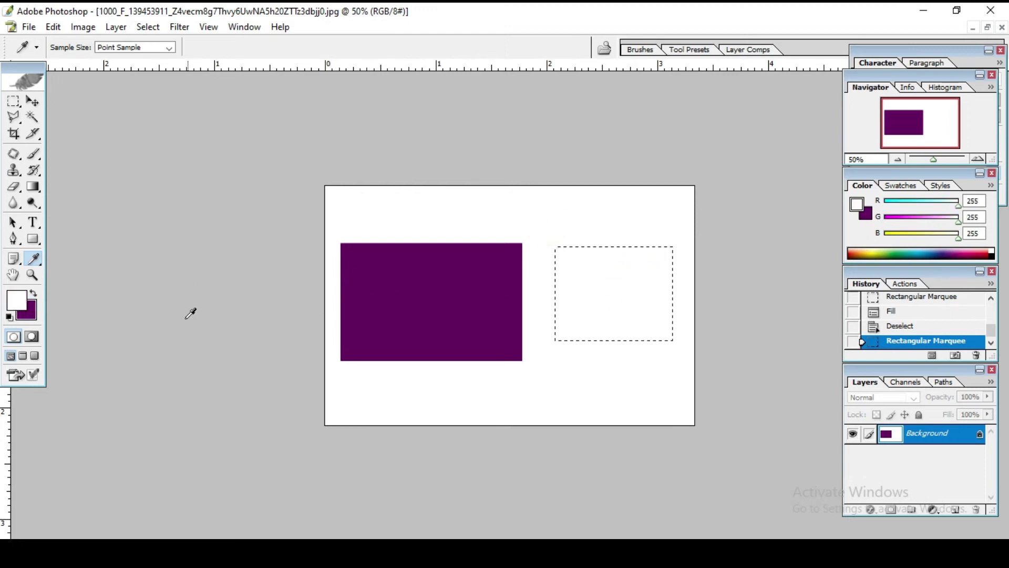
pyautogui.click(16, 301)
pyautogui.click(480, 179)
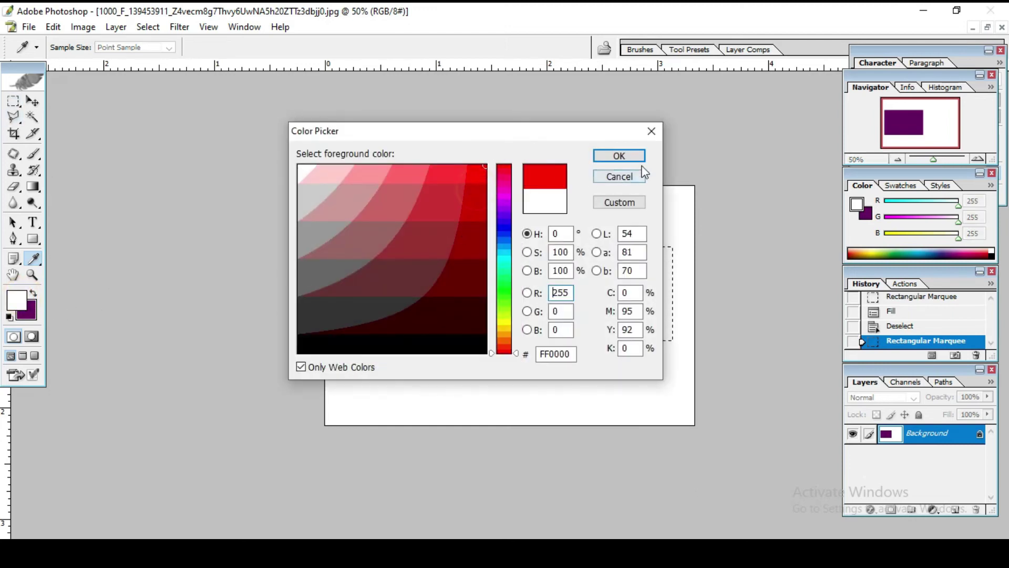
pyautogui.click(619, 156)
pyautogui.click(32, 293)
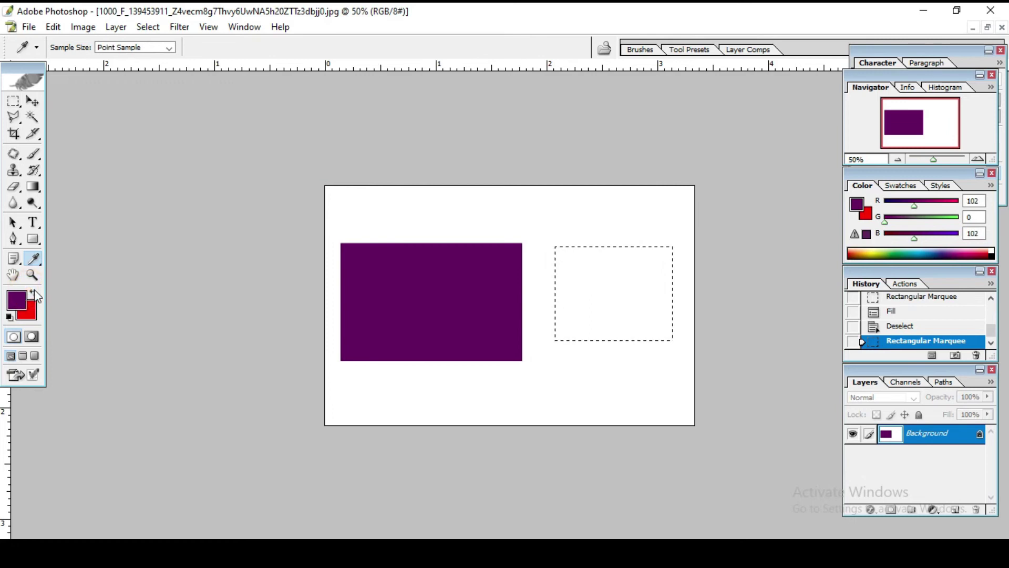
pyautogui.hotkey('ctrl', 'BackSpace')
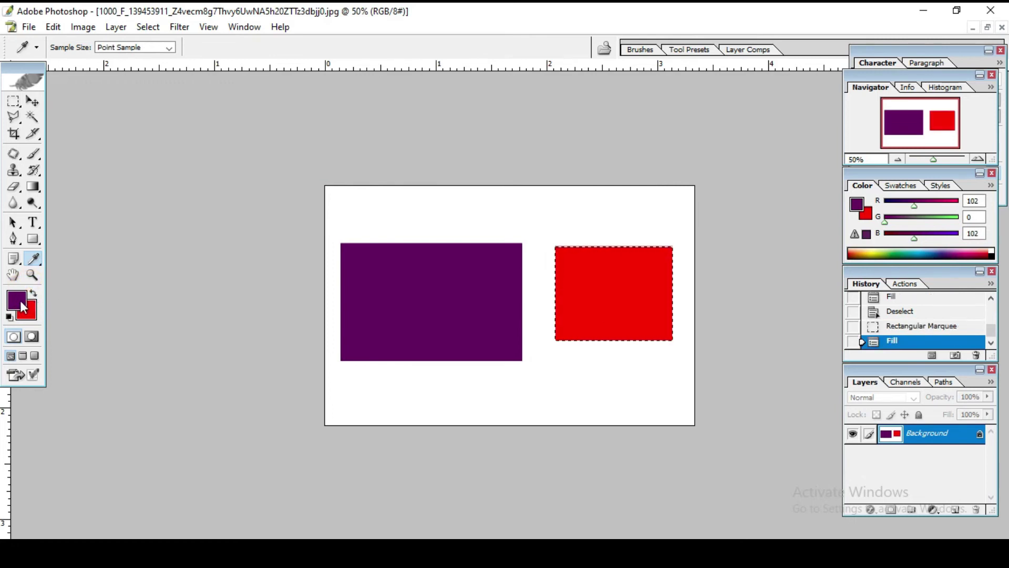
# - Deselect the red rectangle and set the foreground colour to dark olive #333300
pyautogui.click(34, 259)
pyautogui.click(616, 287)
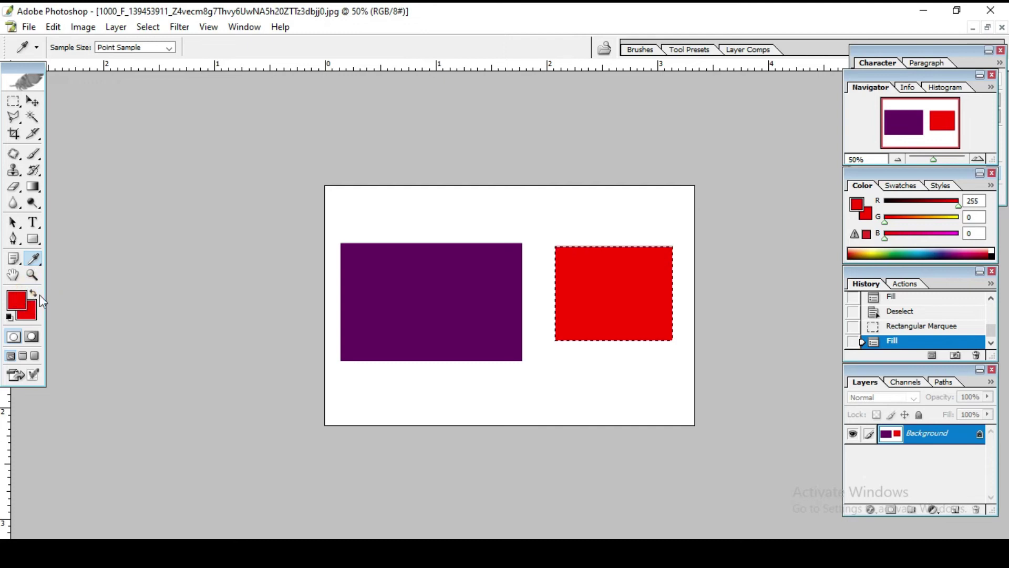
pyautogui.hotkey('ctrl', 'd')
pyautogui.click(391, 294)
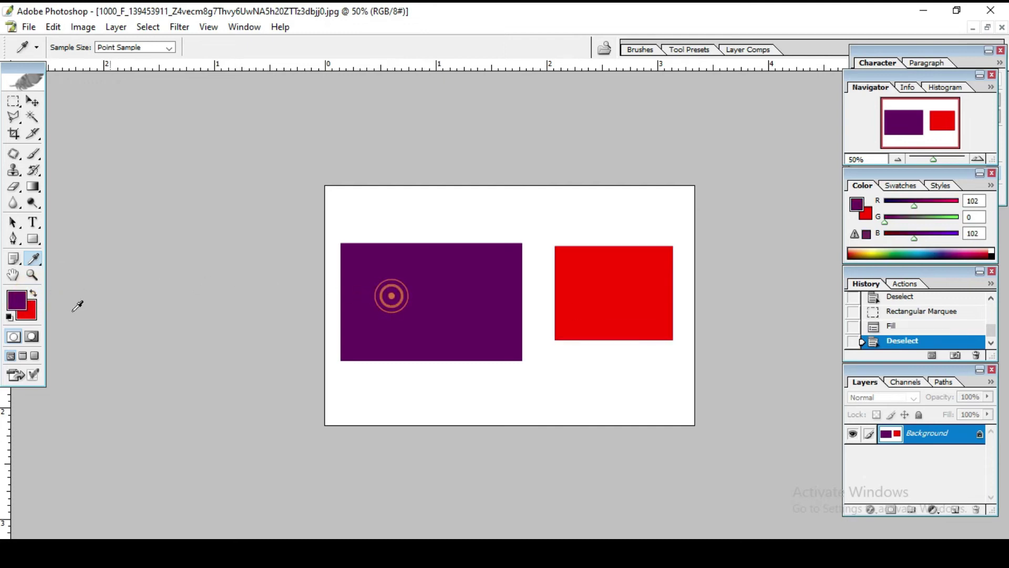
pyautogui.click(21, 304)
pyautogui.click(466, 299)
pyautogui.click(503, 323)
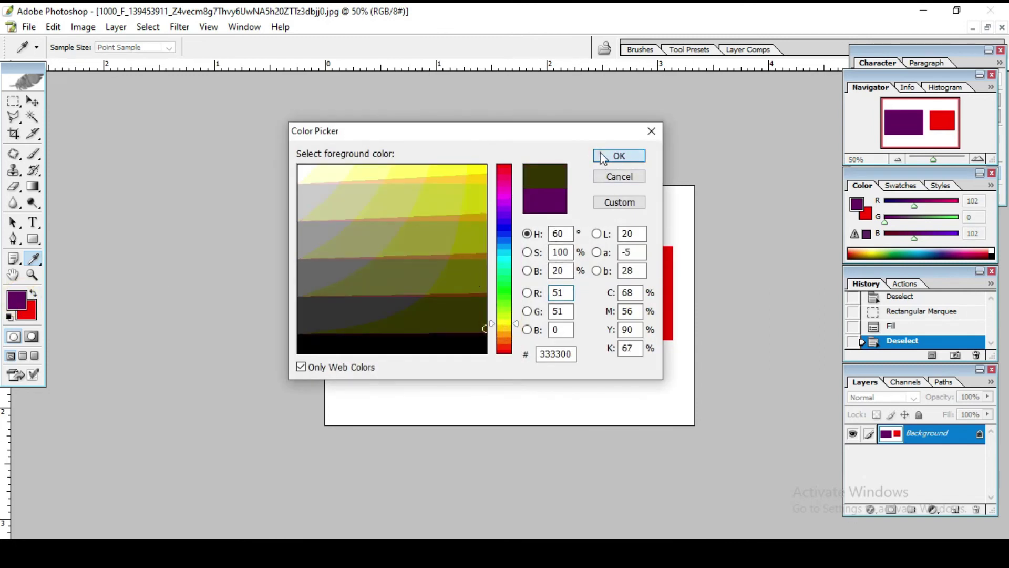
pyautogui.click(619, 156)
pyautogui.doubleClick(14, 274)
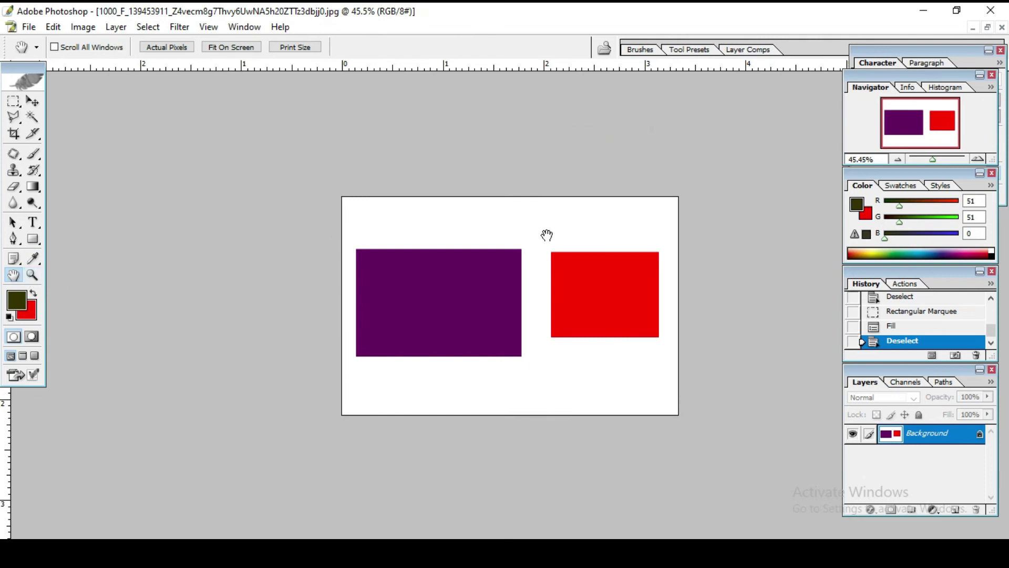
pyautogui.click(33, 274)
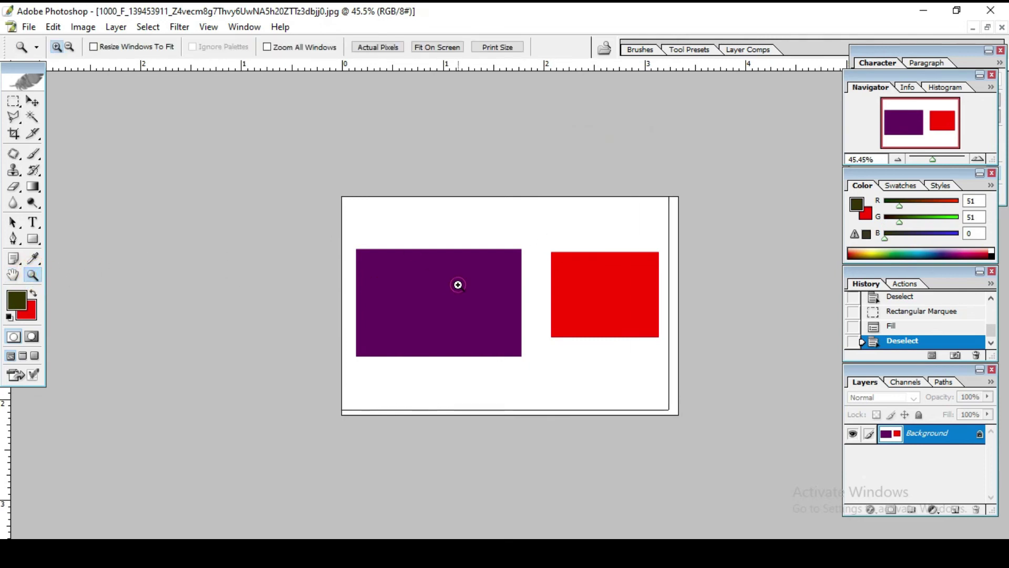
pyautogui.click(458, 285)
pyautogui.click(459, 285)
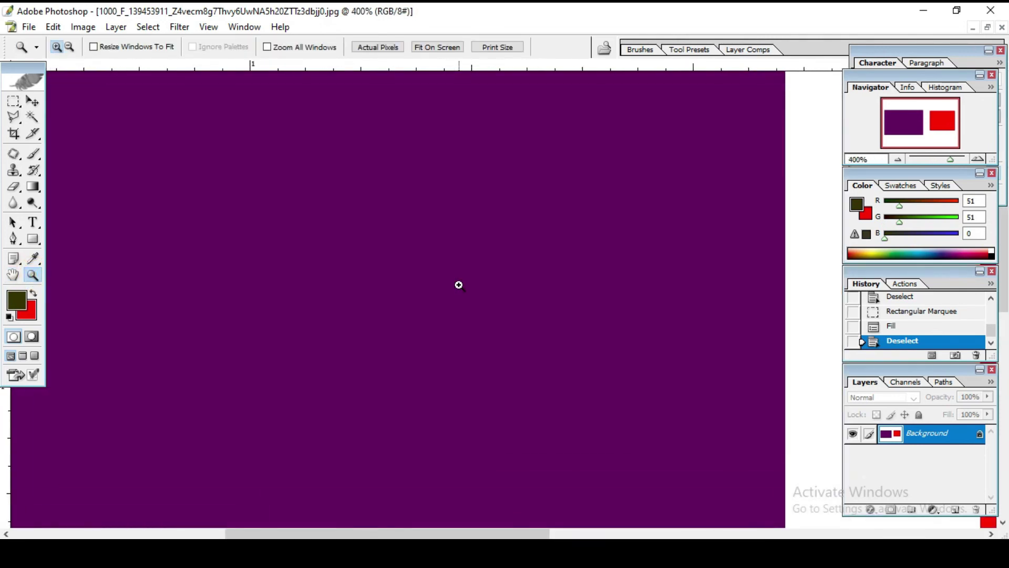
pyautogui.click(459, 284)
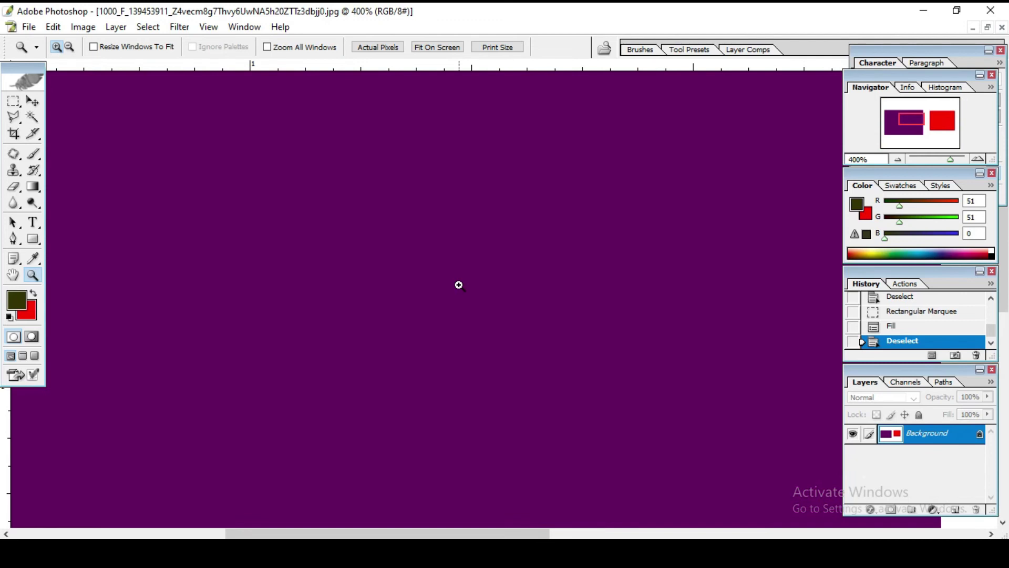
pyautogui.click(69, 48)
pyautogui.click(243, 189)
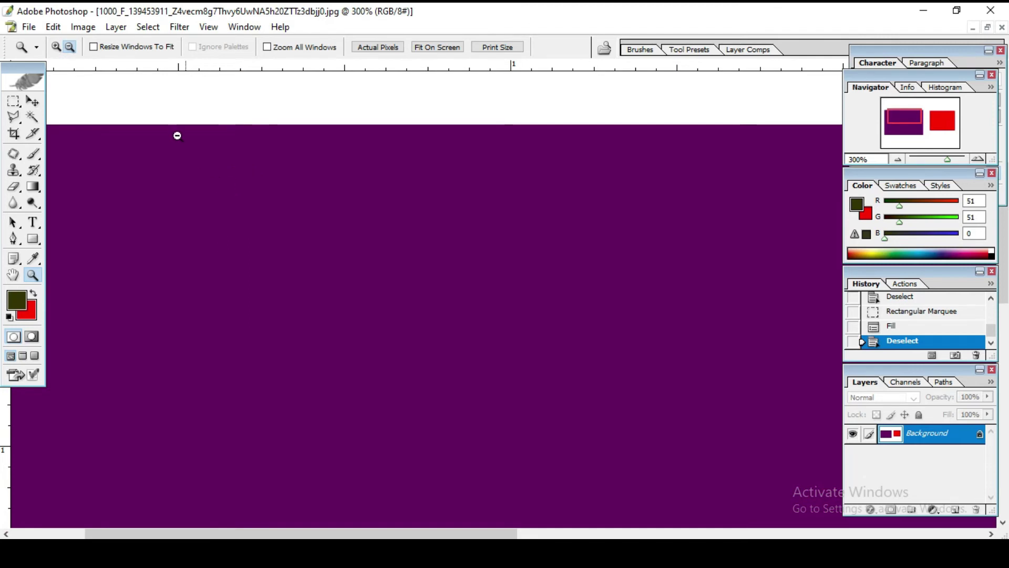
pyautogui.click(292, 258)
pyautogui.click(287, 258)
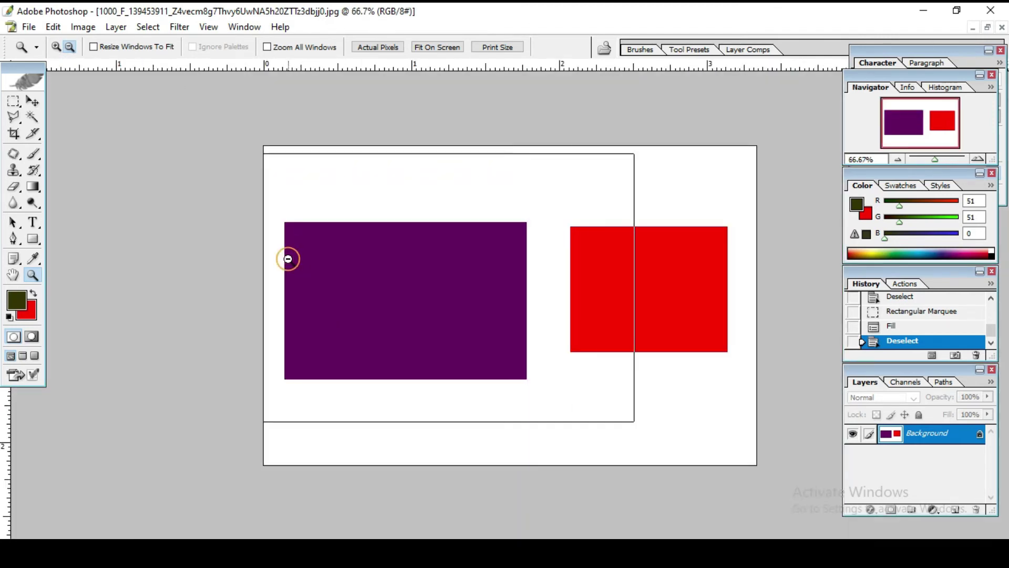
pyautogui.click(56, 47)
pyautogui.click(407, 277)
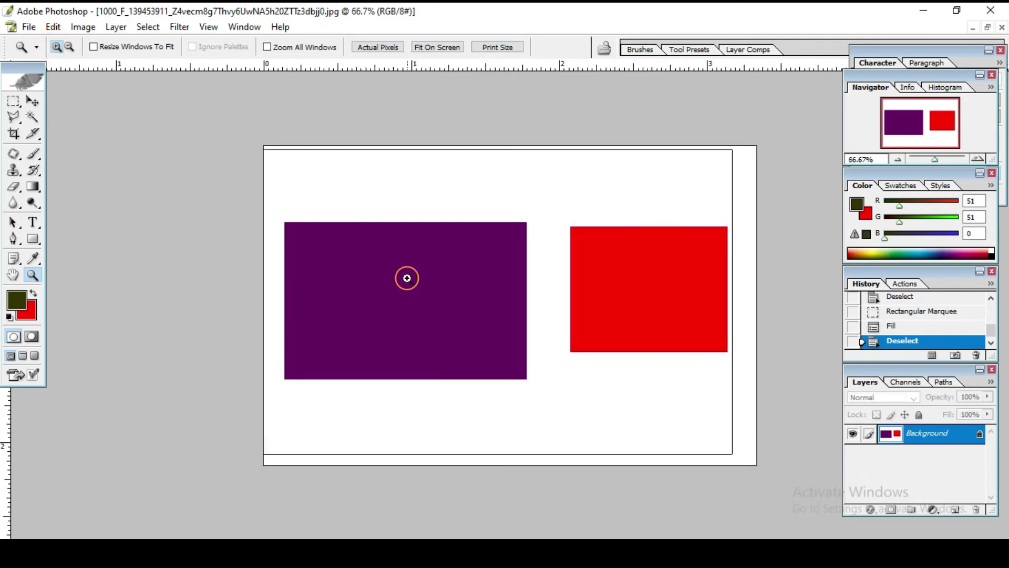
pyautogui.click(409, 277)
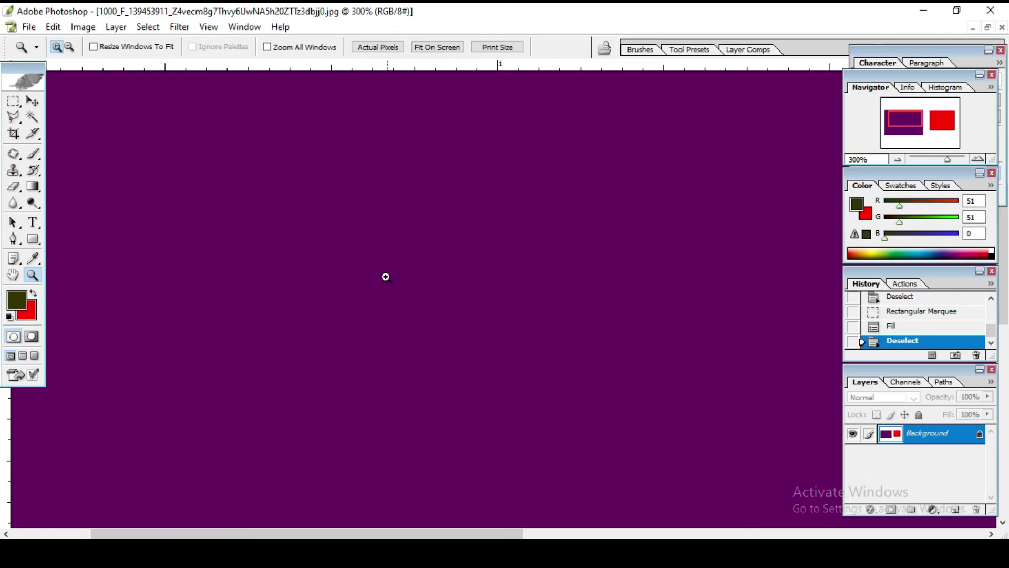
pyautogui.hotkey('ctrl', '0')
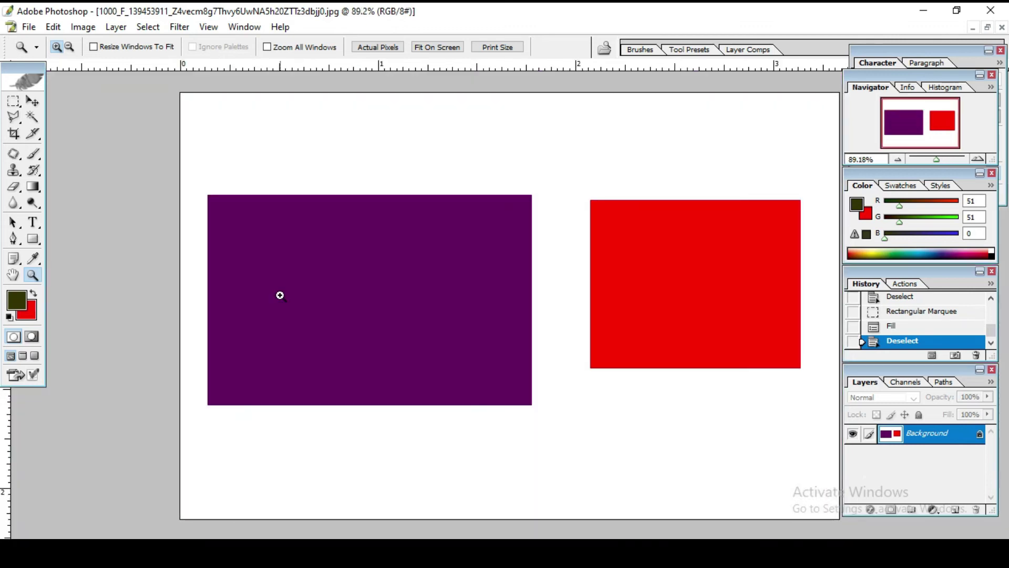
# - Open the full-length photo of the man in a suit and switch to the Crop tool
pyautogui.hotkey('ctrl', 'o')
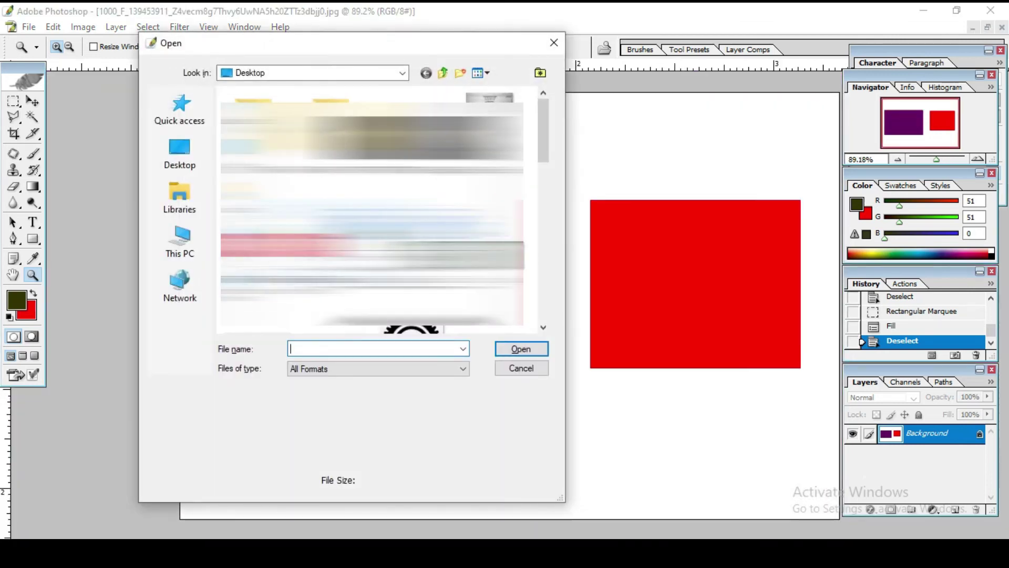
pyautogui.scroll(-5, 345, 315)
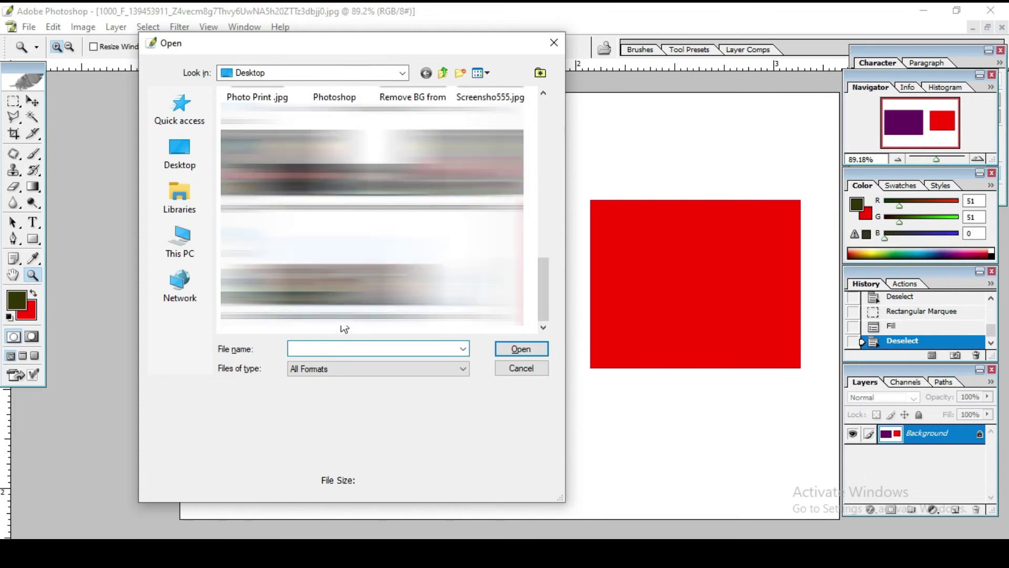
pyautogui.click(500, 348)
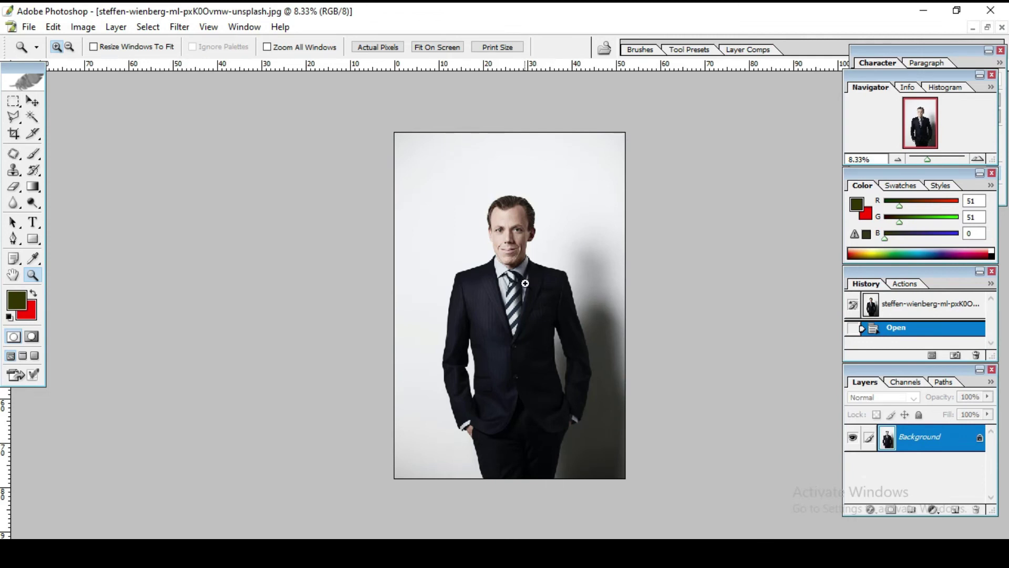
pyautogui.press('c')
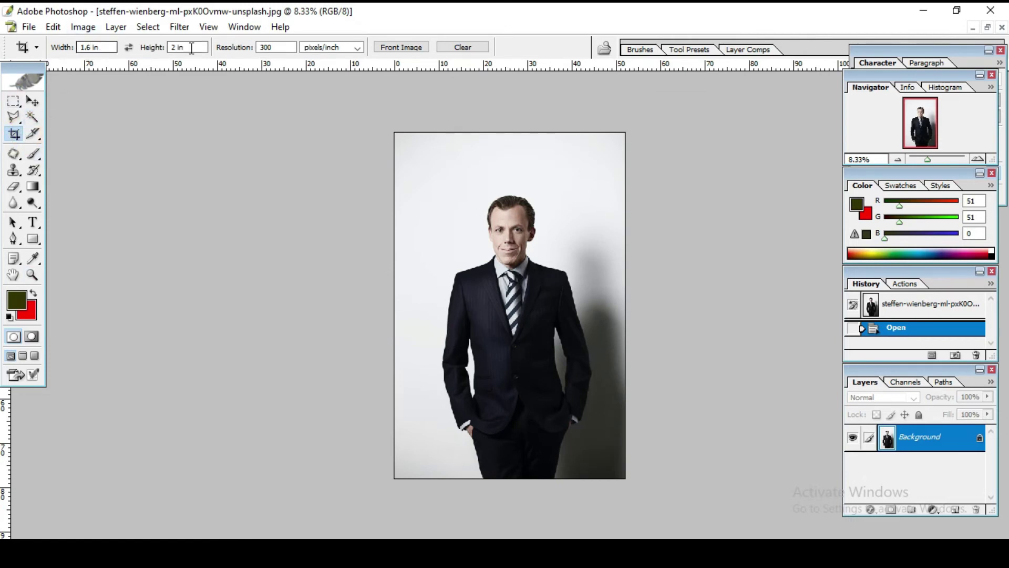
# - Crop the man's head and shoulders to 1.6 × 2 in at 300 ppi
pyautogui.click(99, 48)
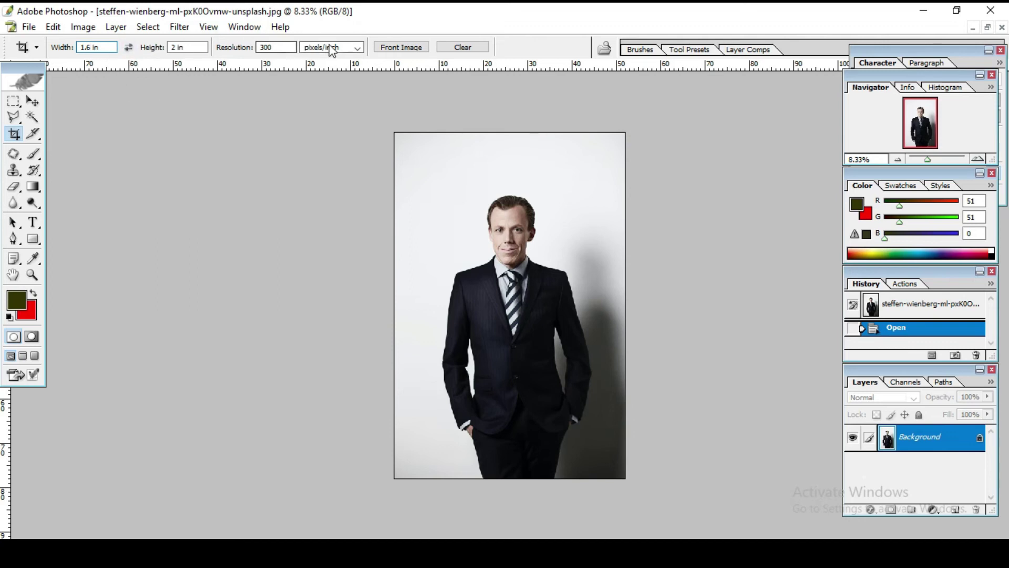
pyautogui.click(279, 46)
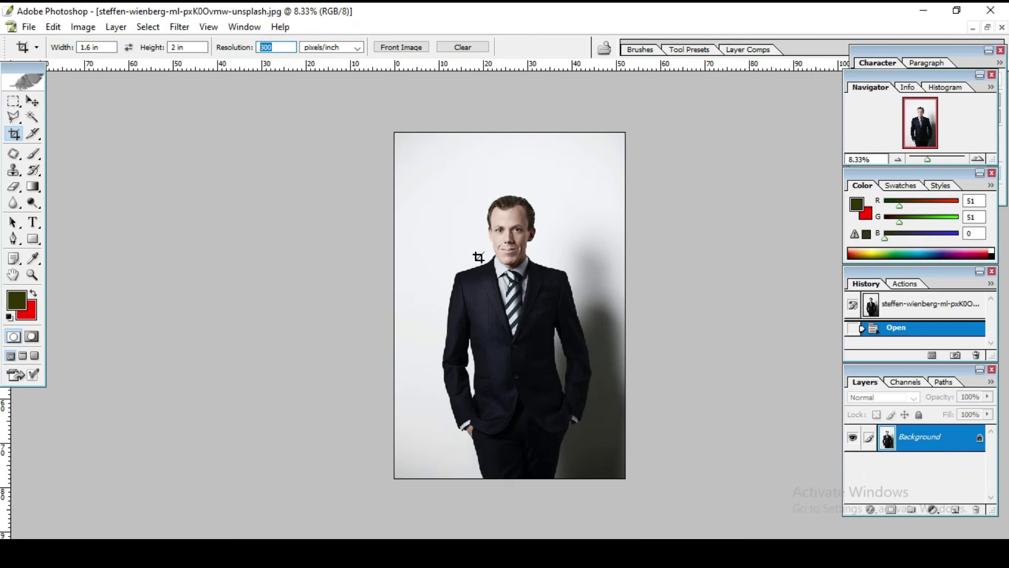
pyautogui.click(16, 136)
pyautogui.moveTo(440, 193)
pyautogui.mouseDown()
pyautogui.moveTo(628, 351)
pyautogui.moveTo(623, 341)
pyautogui.mouseUp()
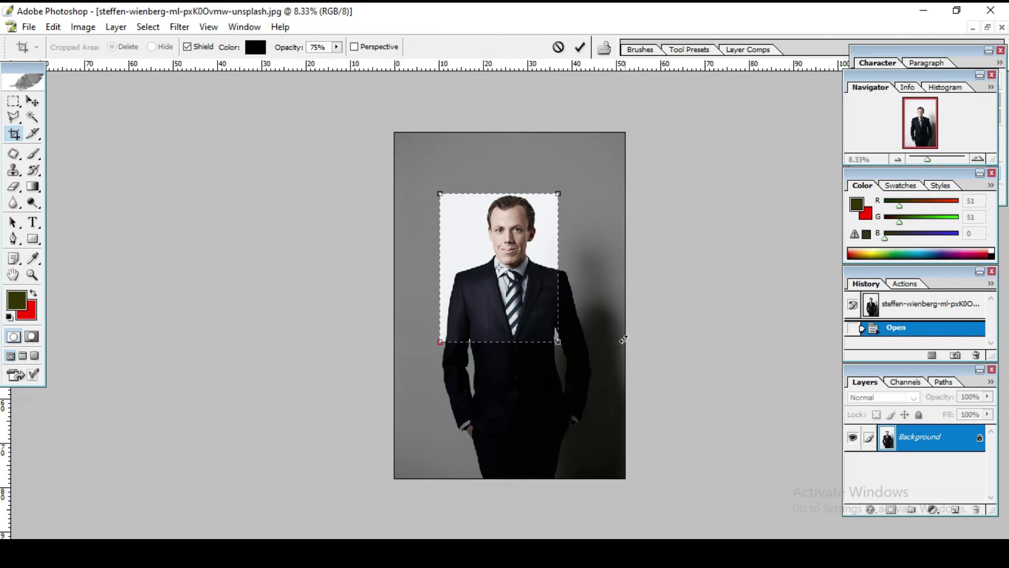
pyautogui.hotkey('shift', 'Right')
pyautogui.hotkey('shift', 'Right')
pyautogui.hotkey('shift', 'Right')
pyautogui.hotkey('shift', 'Right')
pyautogui.hotkey('shift', 'Right')
pyautogui.hotkey('shift', 'Right')
pyautogui.hotkey('shift', 'Right')
pyautogui.hotkey('shift', 'Right')
pyautogui.hotkey('shift', 'Right')
pyautogui.hotkey('shift', 'Right')
pyautogui.hotkey('shift', 'Right')
pyautogui.hotkey('shift', 'Right')
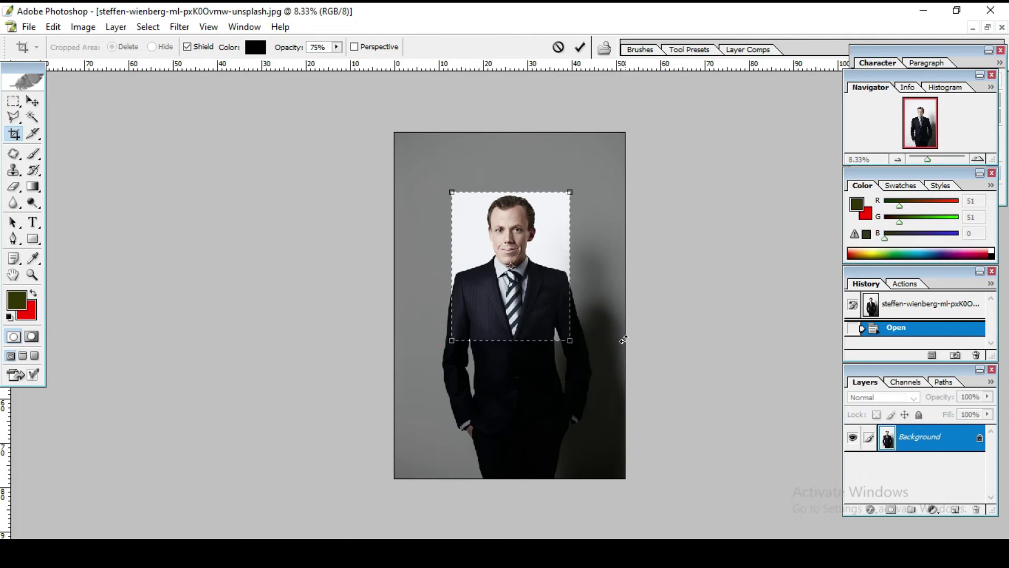
pyautogui.press('Return')
pyautogui.hotkey('ctrl', '0')
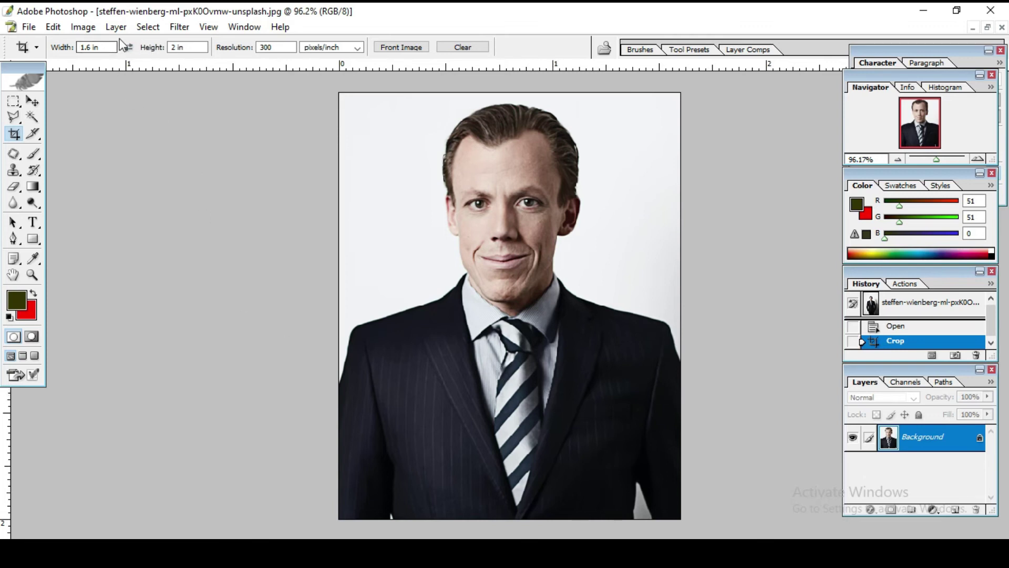
# - Select all of the cropped portrait and copy it to the clipboard
pyautogui.click(144, 27)
pyautogui.click(158, 43)
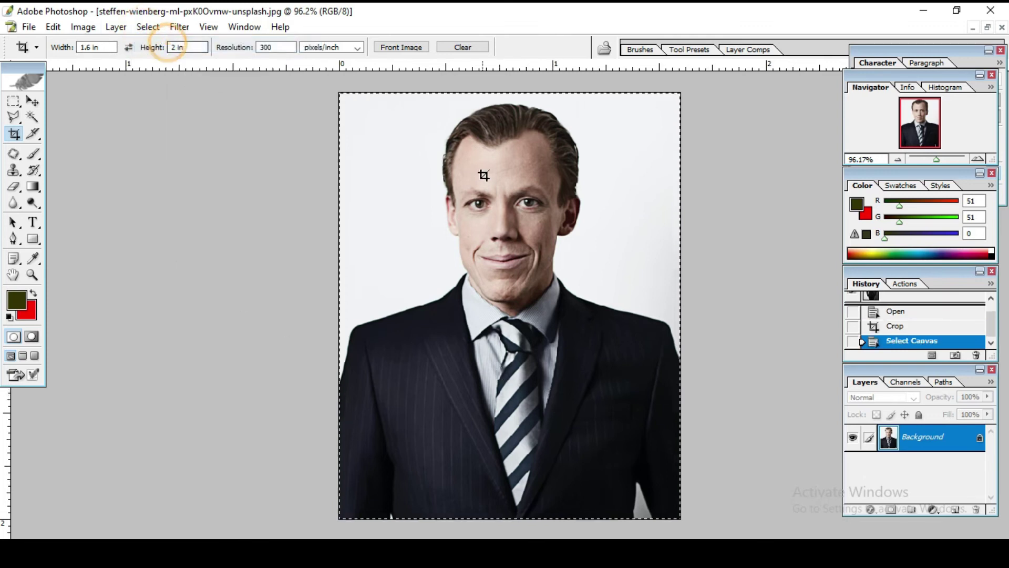
pyautogui.click(53, 27)
pyautogui.click(85, 137)
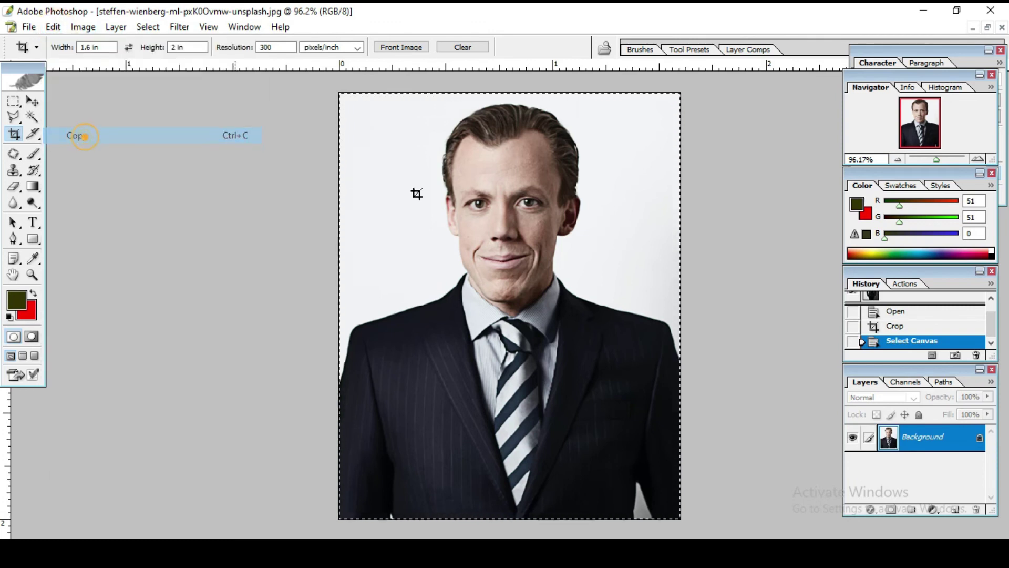
pyautogui.click(29, 27)
pyautogui.moveTo(68, 108)
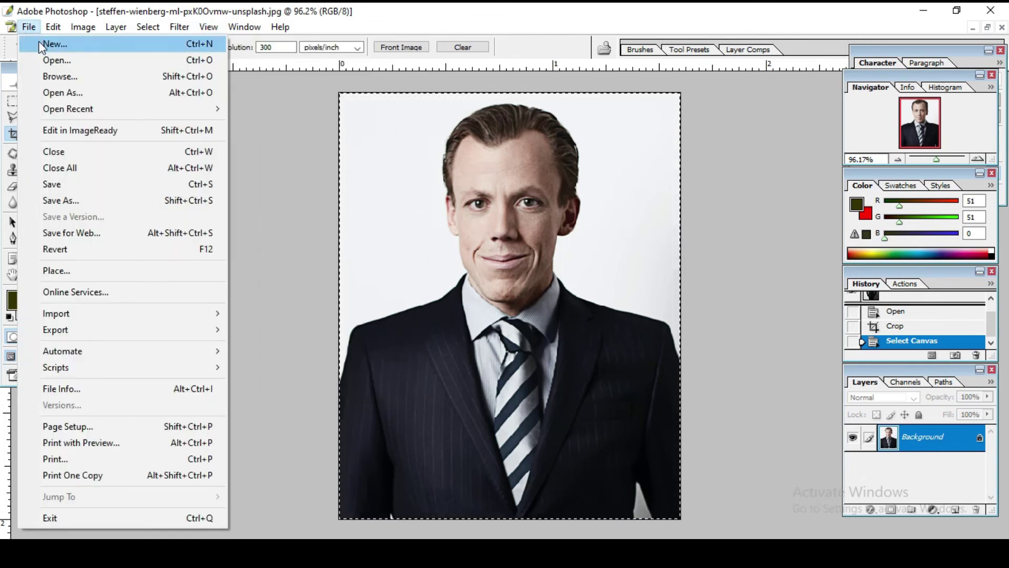
# - Create a new A4 document measured in inches, then copy the portrait again
pyautogui.click(48, 44)
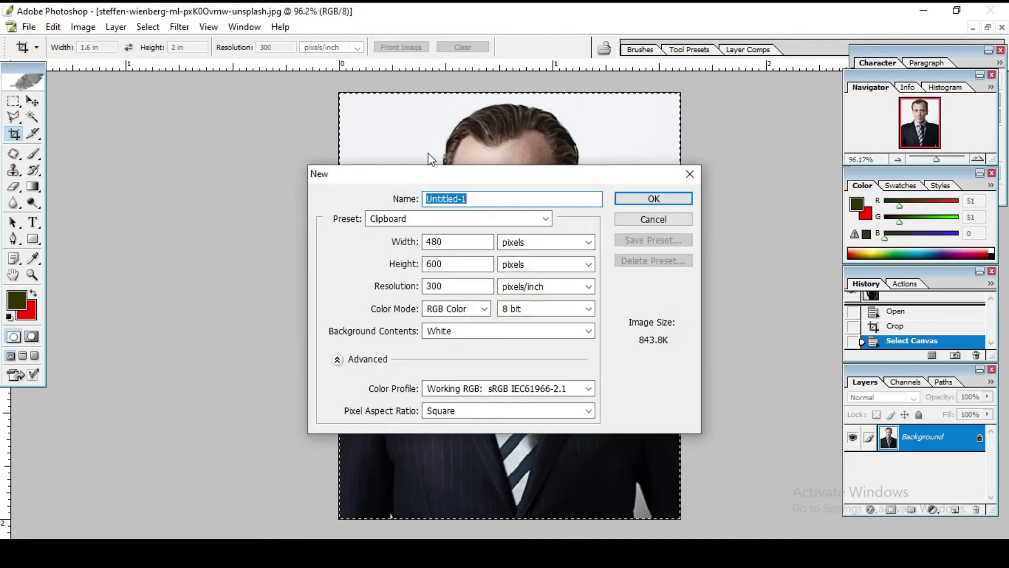
pyautogui.click(457, 219)
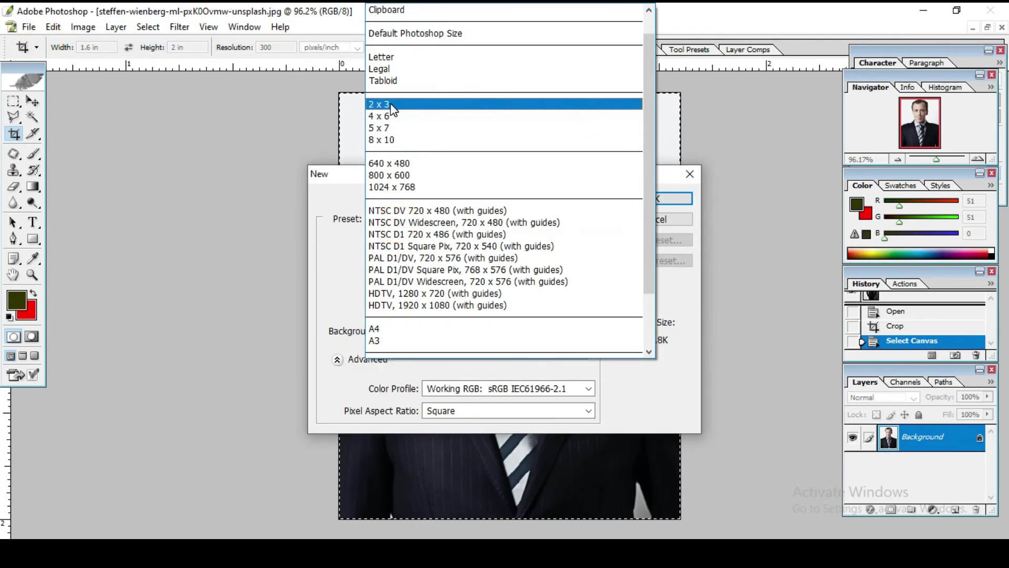
pyautogui.click(405, 329)
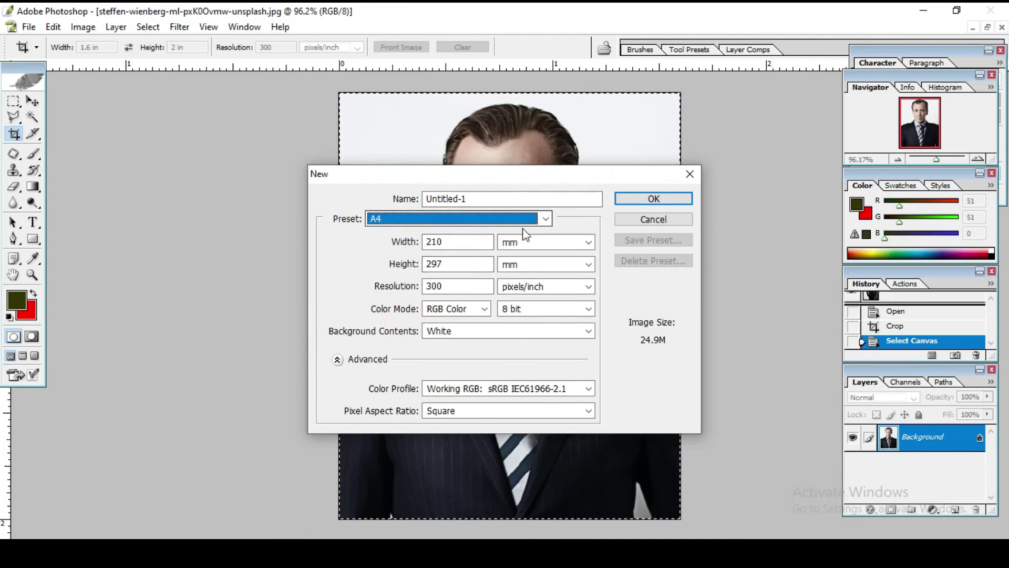
pyautogui.click(525, 242)
pyautogui.click(515, 269)
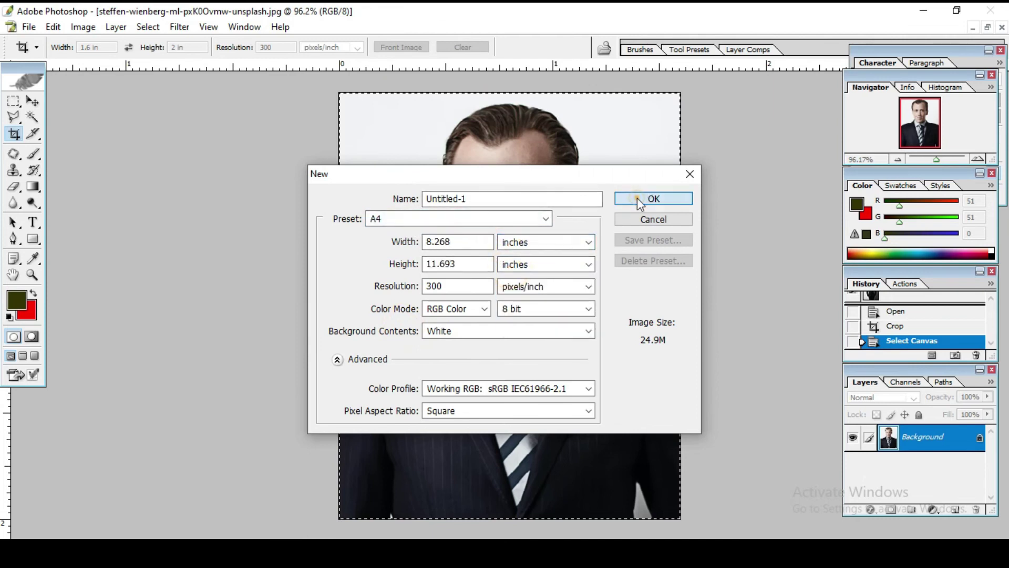
pyautogui.click(639, 200)
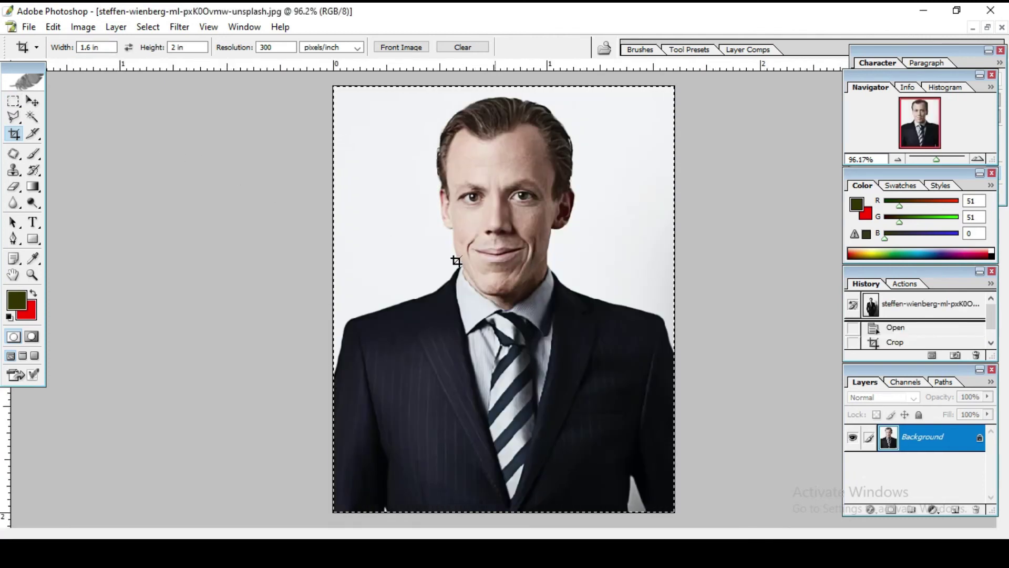
pyautogui.click(53, 27)
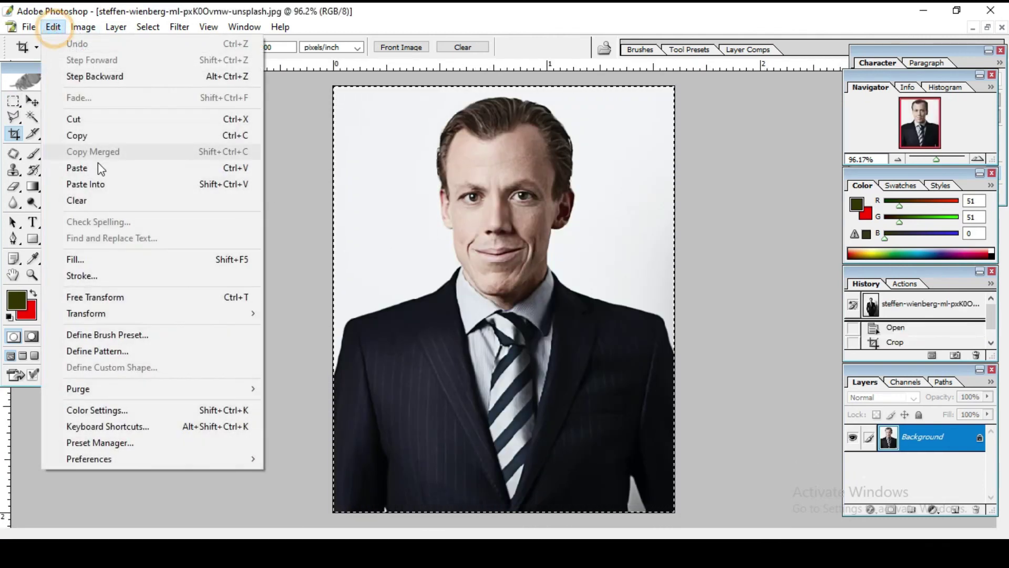
pyautogui.click(88, 136)
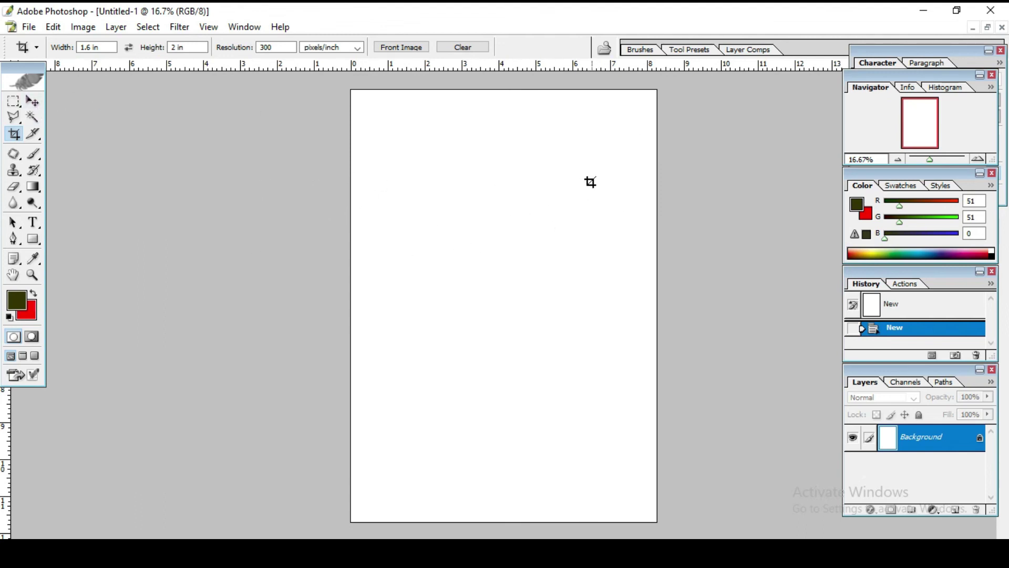
# - Paste the portrait top-left on the A4 page and add guides along its top and left edges
pyautogui.click(53, 27)
pyautogui.click(73, 167)
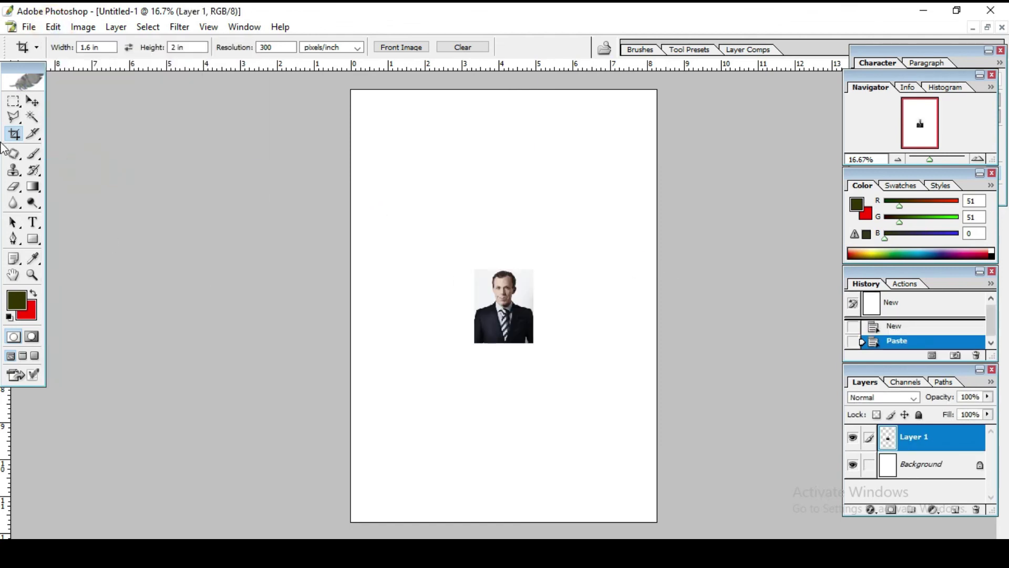
pyautogui.click(32, 101)
pyautogui.moveTo(509, 322); pyautogui.dragTo(401, 159)
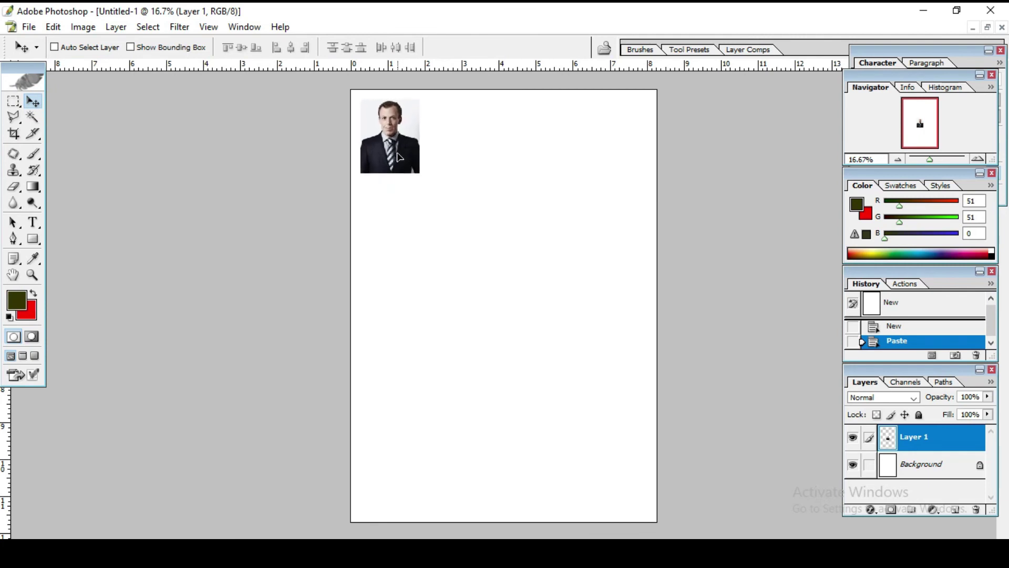
pyautogui.moveTo(400, 160); pyautogui.dragTo(403, 159)
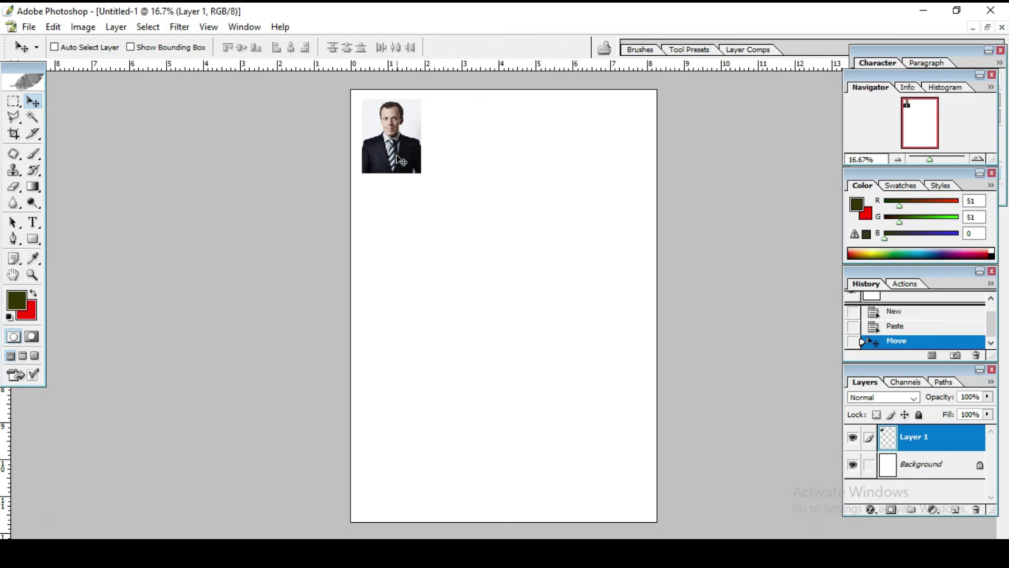
pyautogui.moveTo(276, 66); pyautogui.dragTo(288, 100)
pyautogui.moveTo(52, 418); pyautogui.dragTo(363, 396)
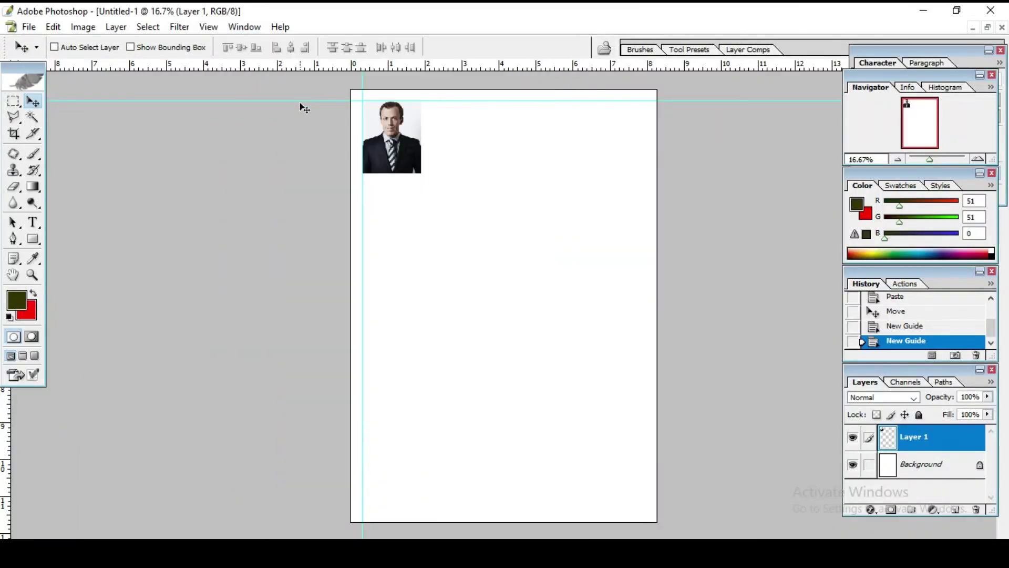
# - Alt-drag copies of the portrait side by side along the top of the page
pyautogui.hotkey('ctrl', 'r')
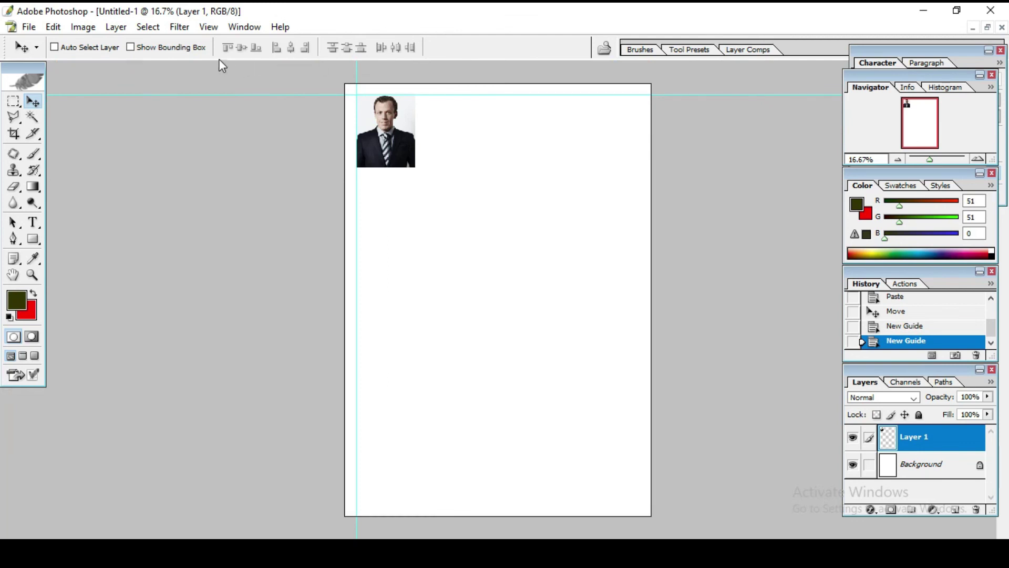
pyautogui.hotkey('ctrl', 'r')
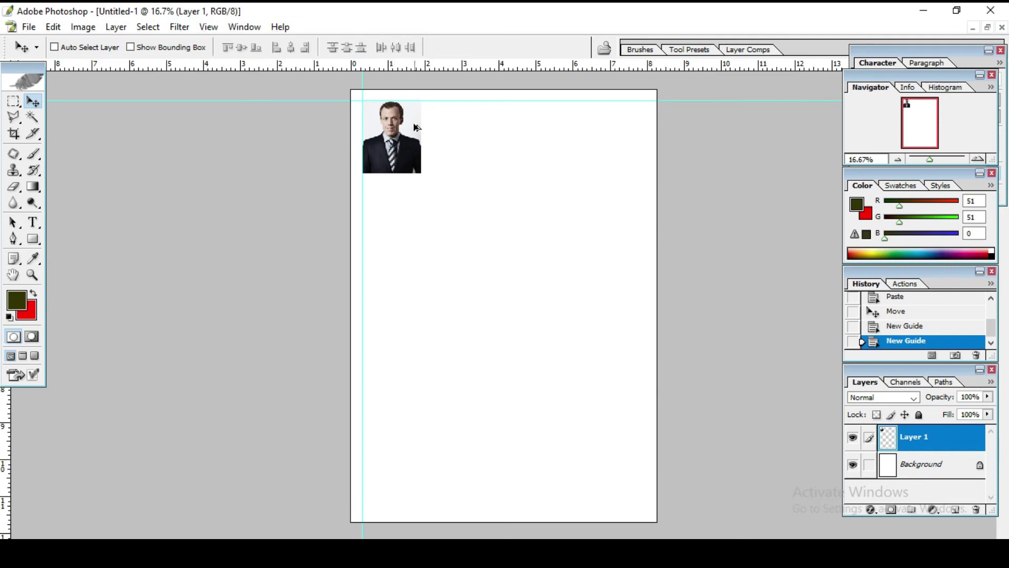
pyautogui.moveTo(404, 156); pyautogui.dragTo(459, 154)
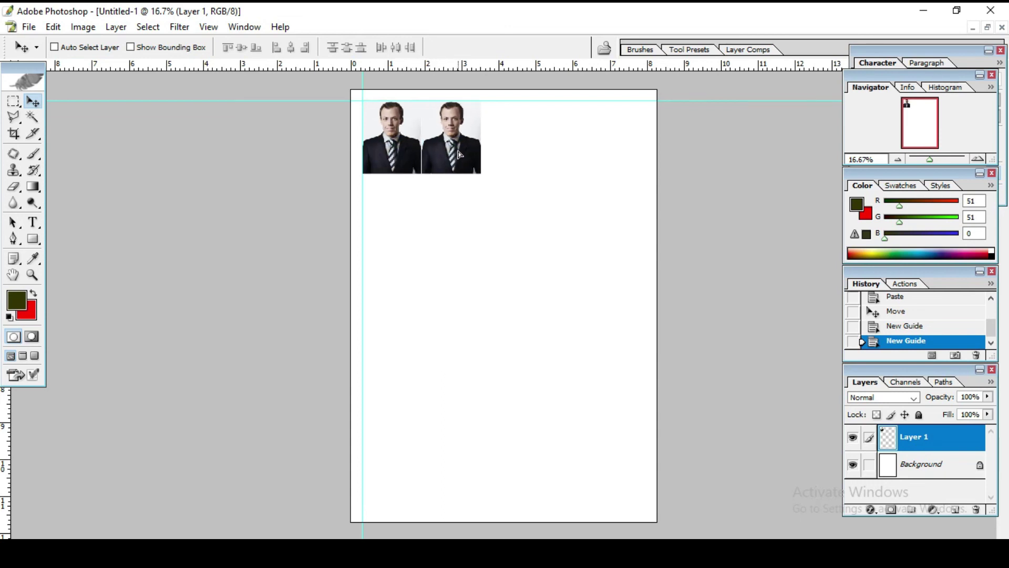
pyautogui.moveTo(459, 154); pyautogui.dragTo(468, 153)
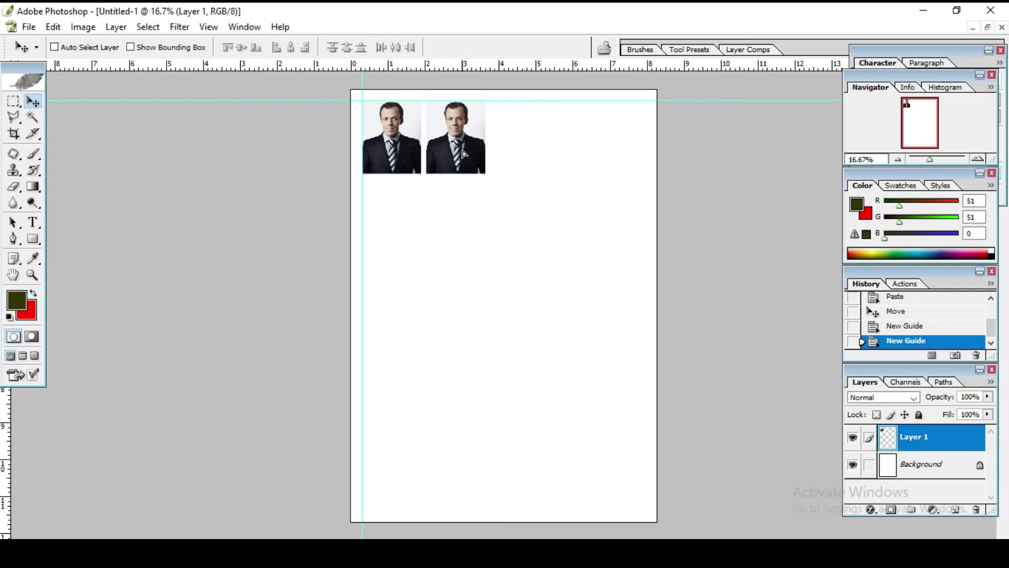
pyautogui.moveTo(466, 150); pyautogui.dragTo(598, 151)
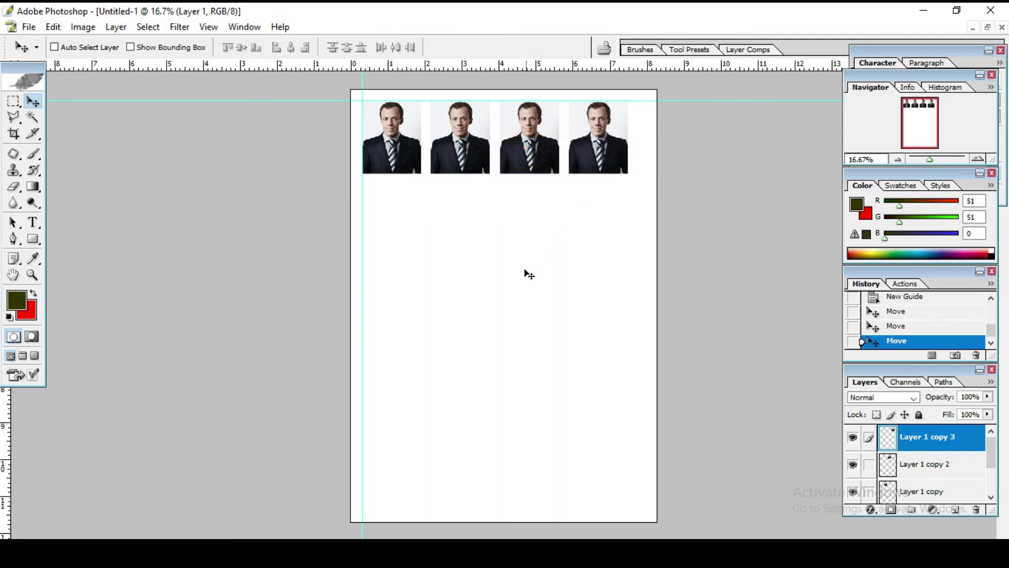
# - Start printing the four-portrait page, accepting the clipping warning
pyautogui.click(28, 27)
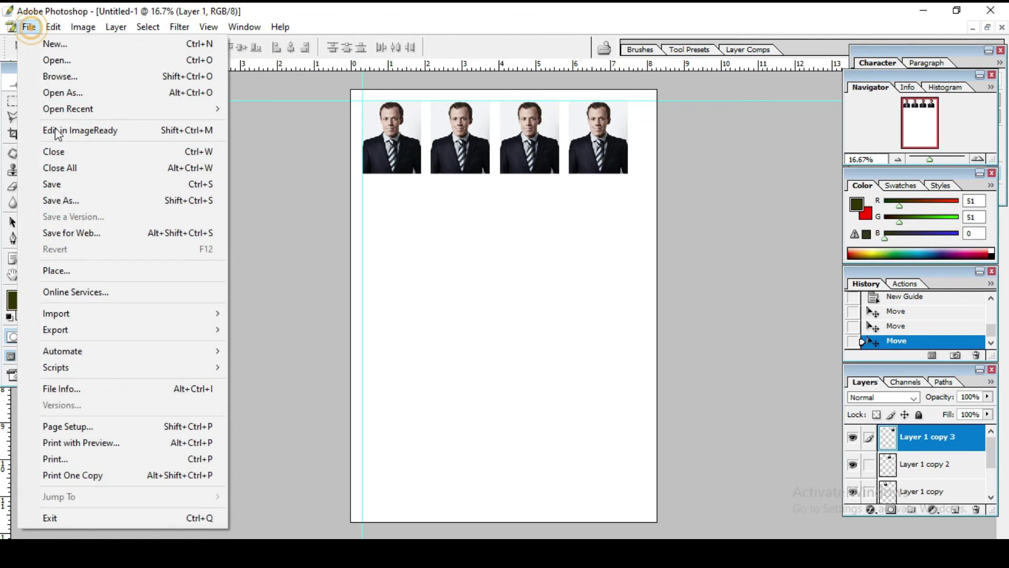
pyautogui.click(75, 456)
pyautogui.click(469, 219)
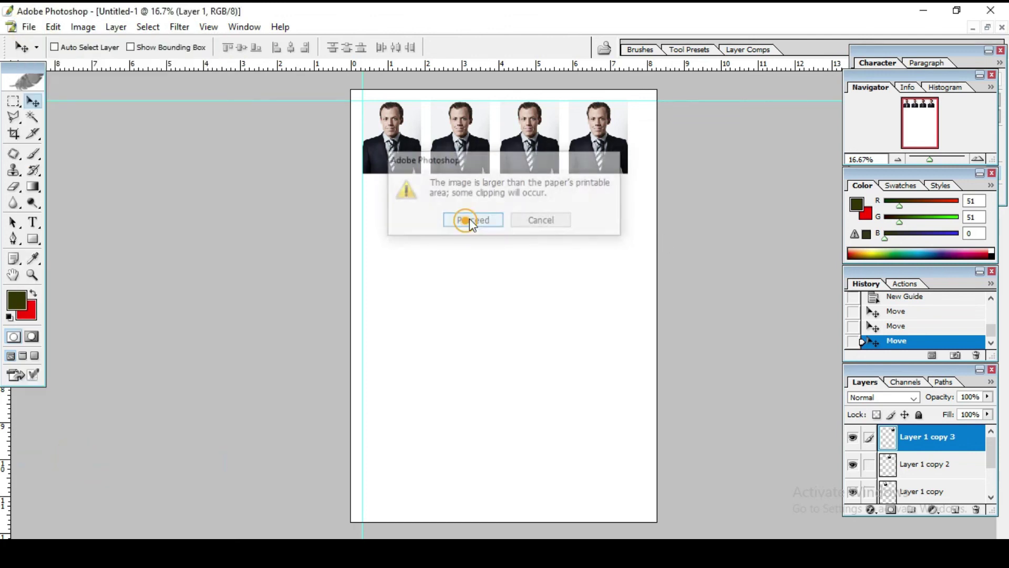
# - Set the printer to A4, Premium Photo Paper Glossy and High quality, then close Print
pyautogui.click(597, 104)
pyautogui.click(623, 148)
pyautogui.click(614, 162)
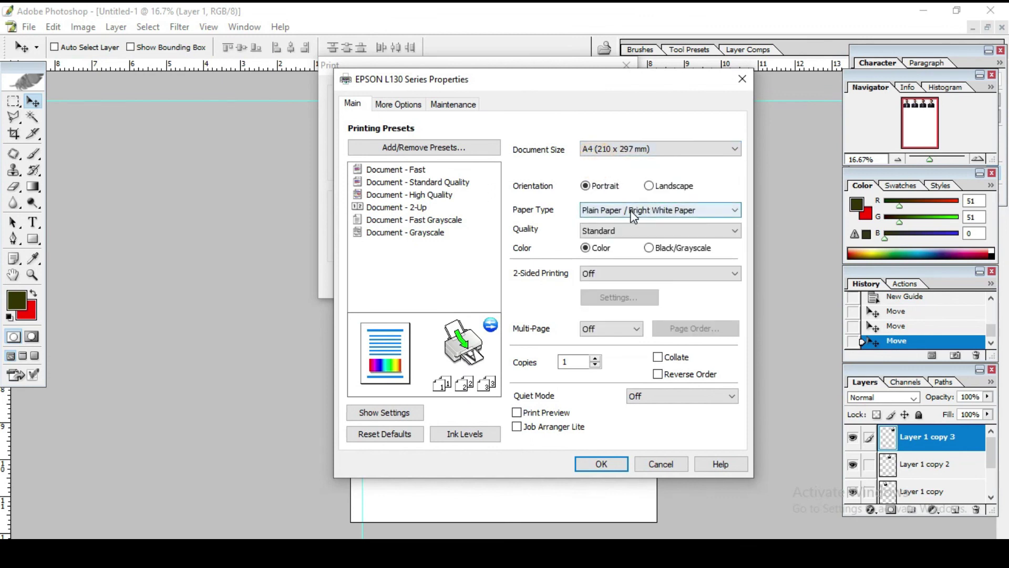
pyautogui.click(663, 210)
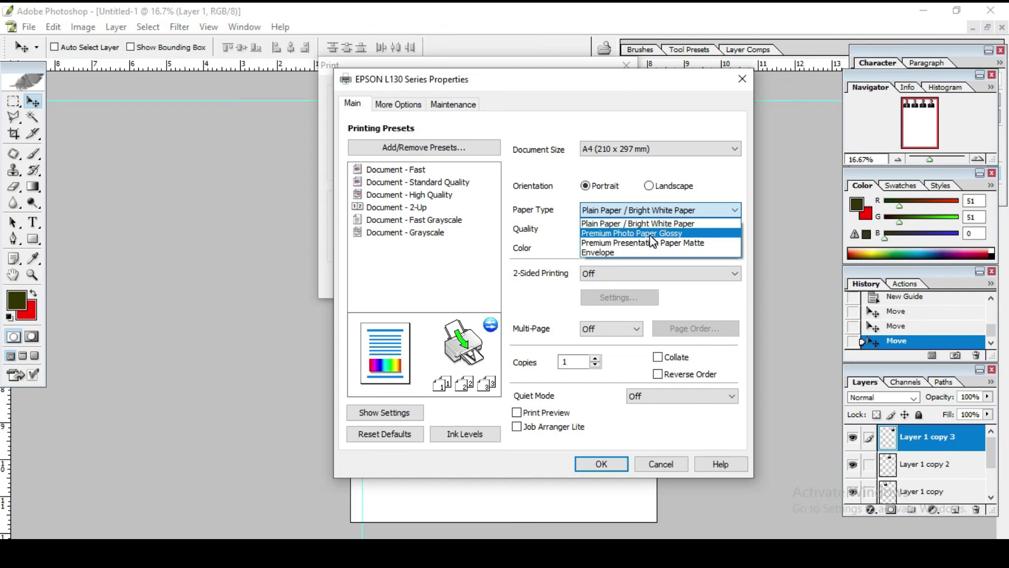
pyautogui.click(651, 239)
pyautogui.click(649, 230)
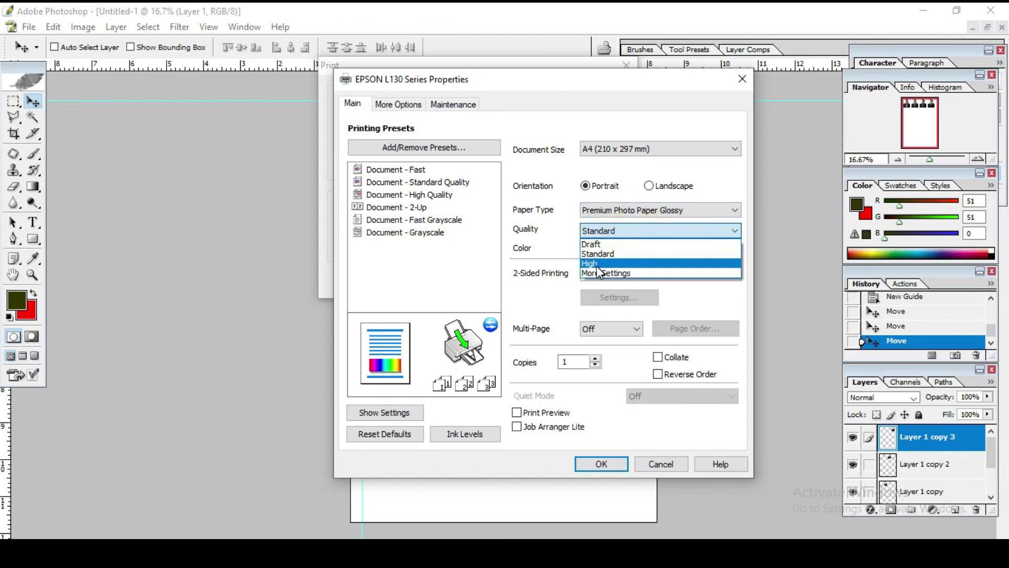
pyautogui.click(598, 266)
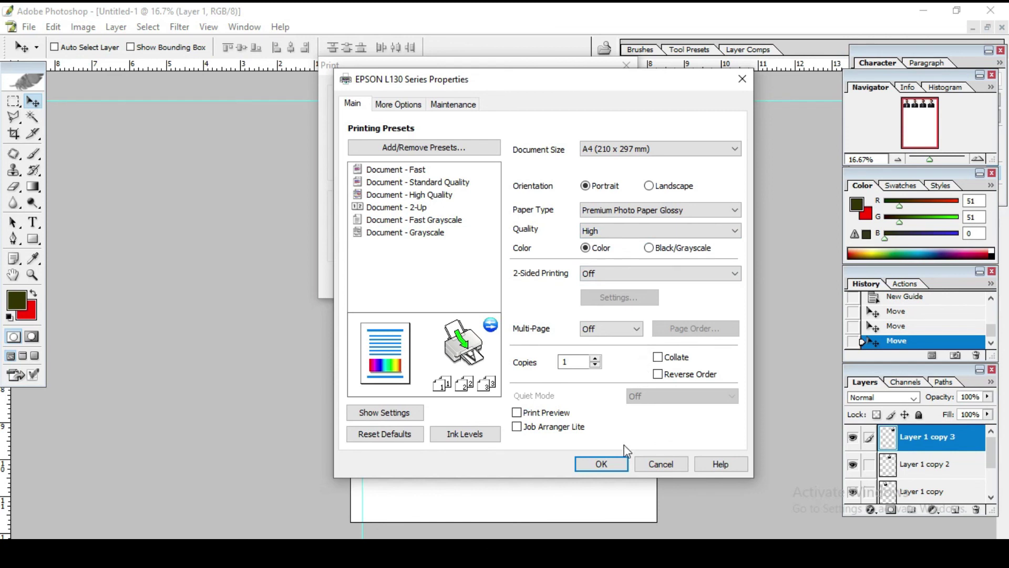
pyautogui.click(602, 464)
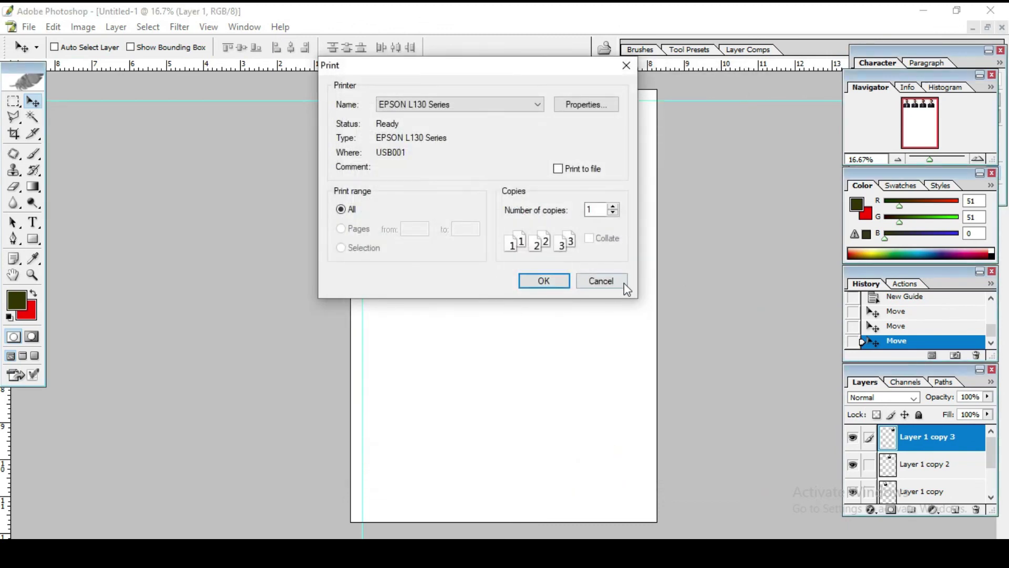
pyautogui.click(605, 282)
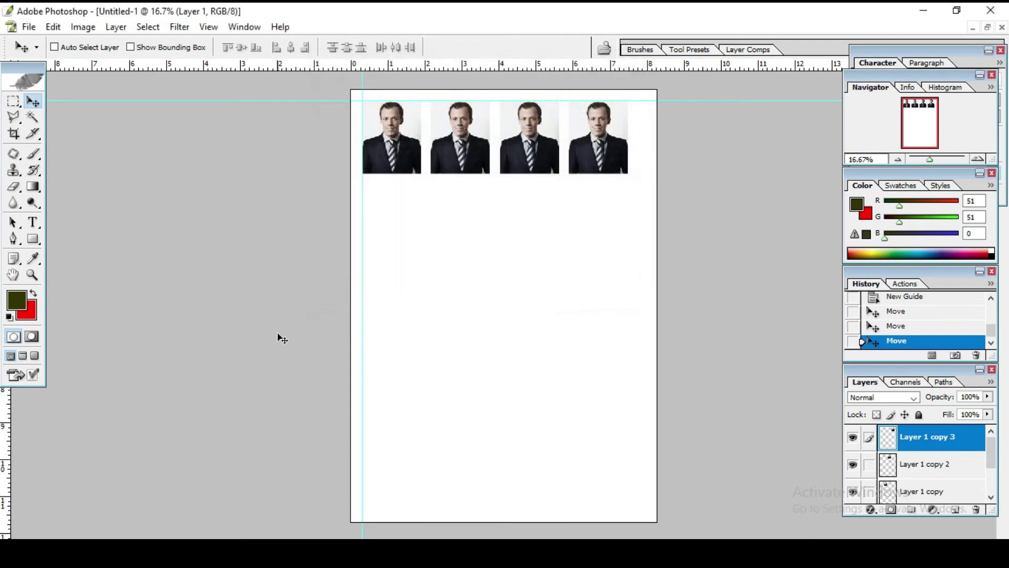